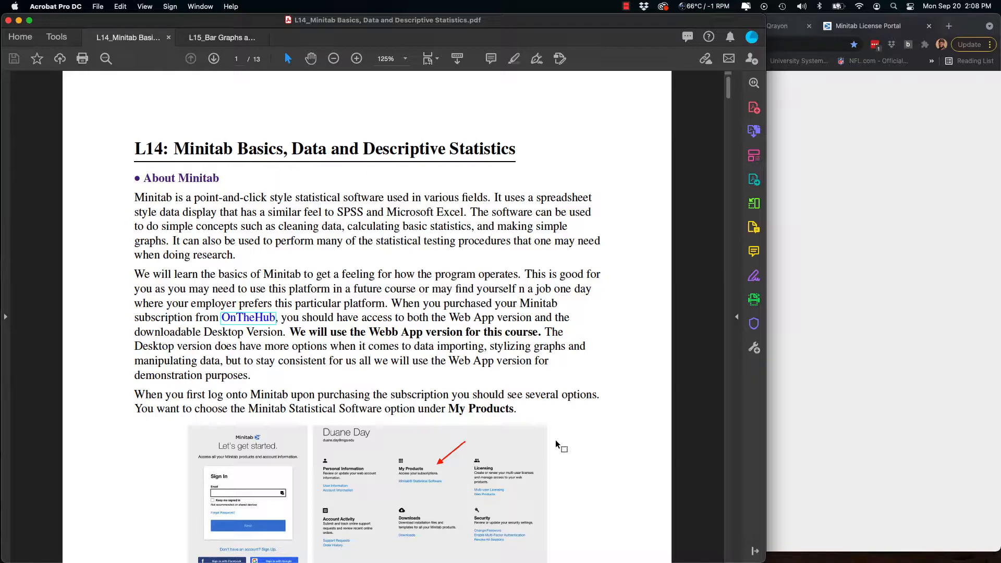
# Read the lecture notes' About Minitab section, including the instructions for logging on and choosing the software under My Products.
pyautogui.scroll(-5, 556, 442)
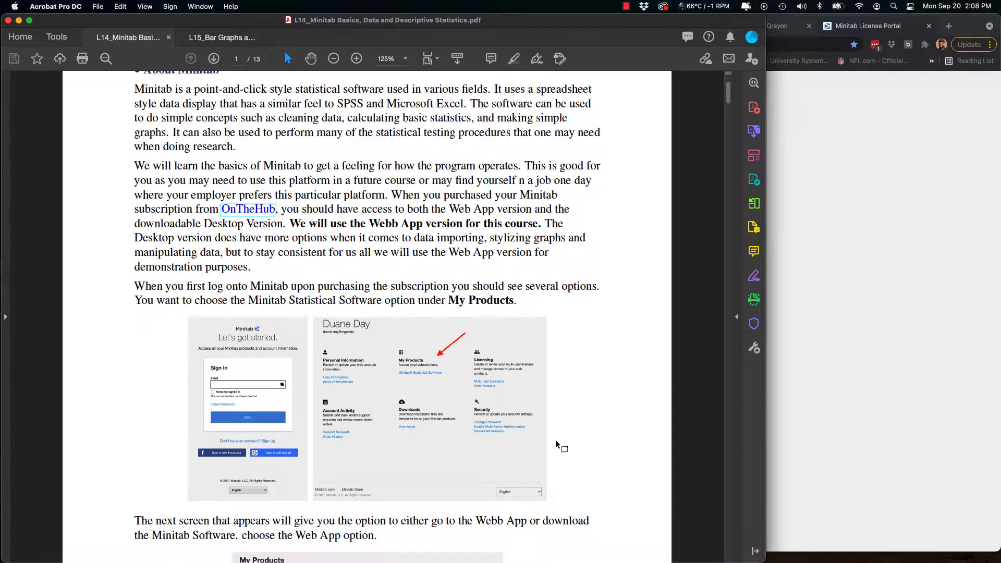
pyautogui.scroll(5, 555, 442)
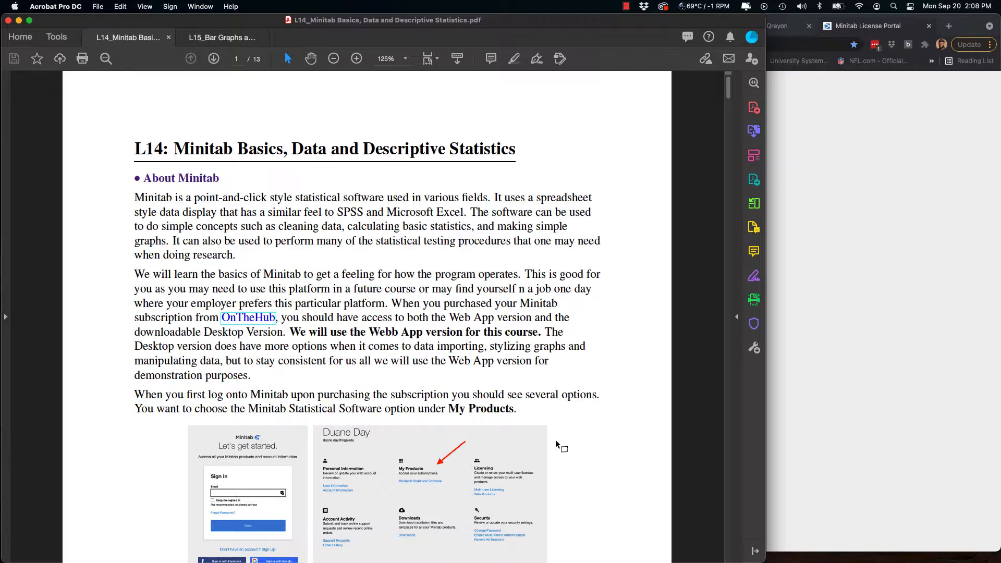
pyautogui.scroll(-4, 555, 442)
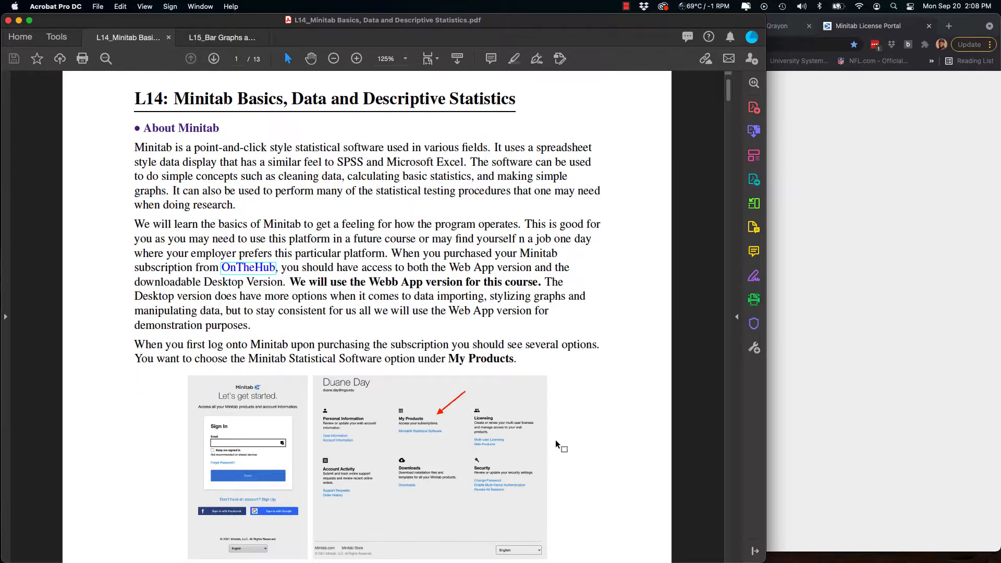
pyautogui.scroll(-1, 556, 441)
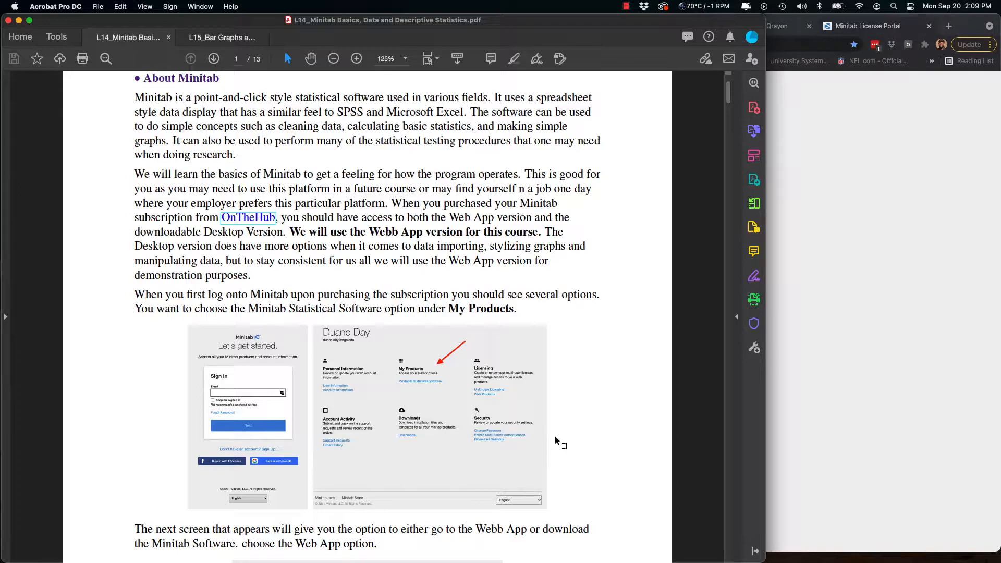
pyautogui.scroll(-4, 555, 436)
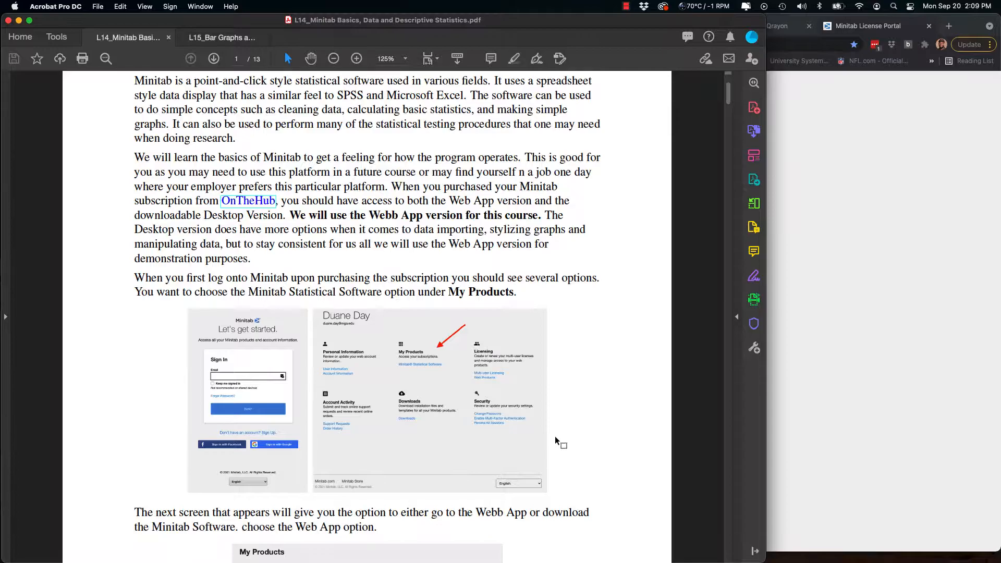
pyautogui.scroll(-3, 555, 436)
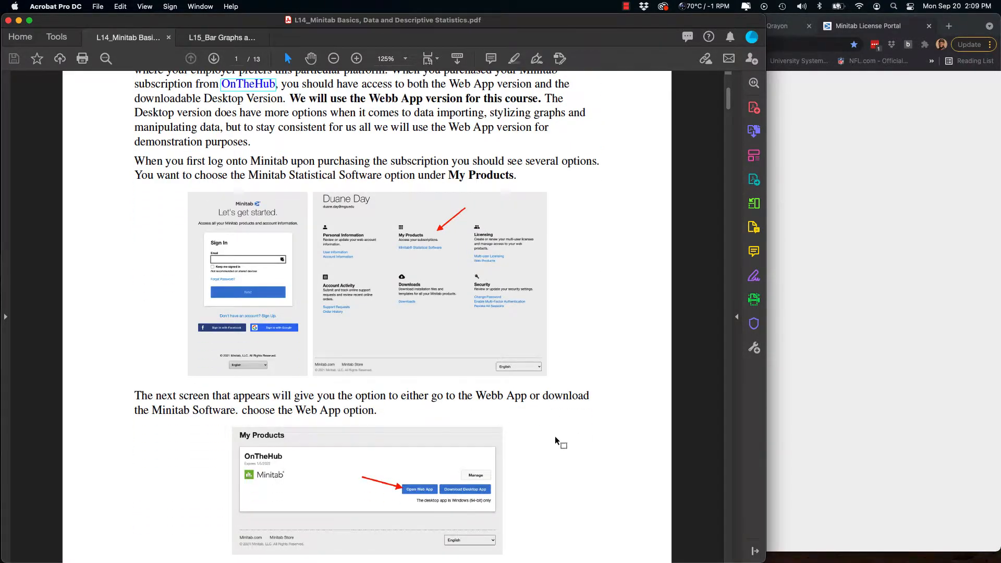
# Switch to Chrome and sign in to the Minitab License Portal with the saved account email and password.
pyautogui.click(849, 327)
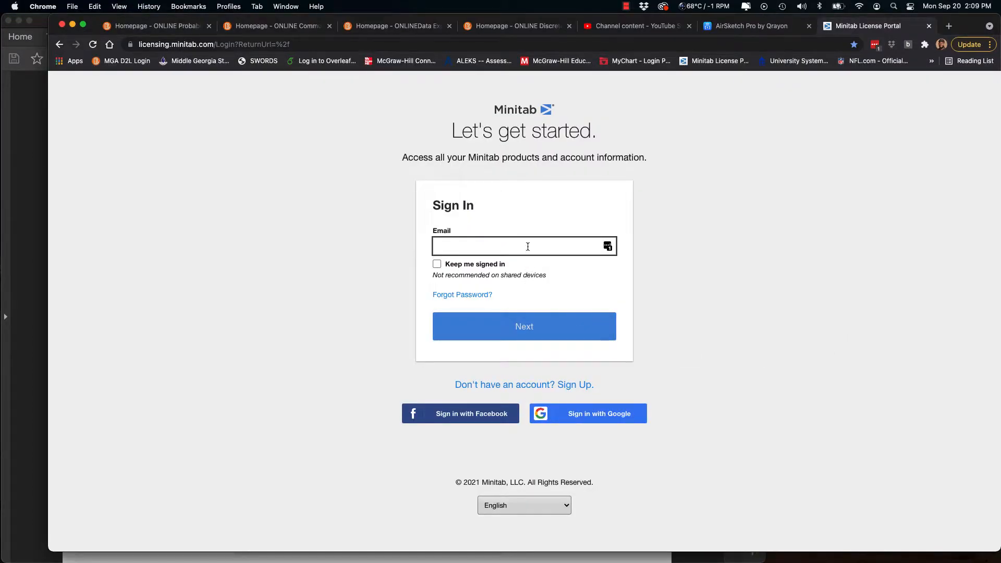
pyautogui.click(607, 247)
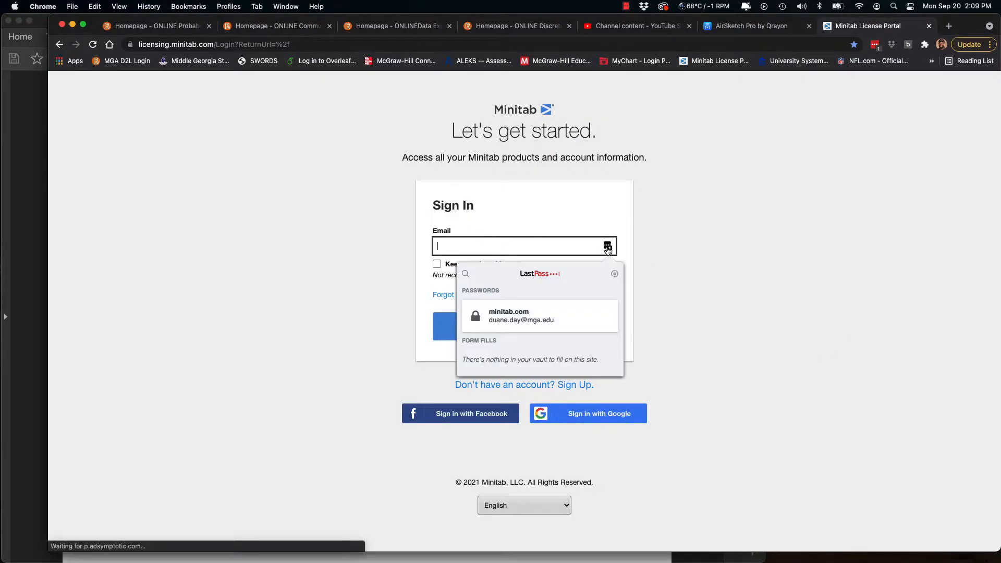
pyautogui.click(537, 314)
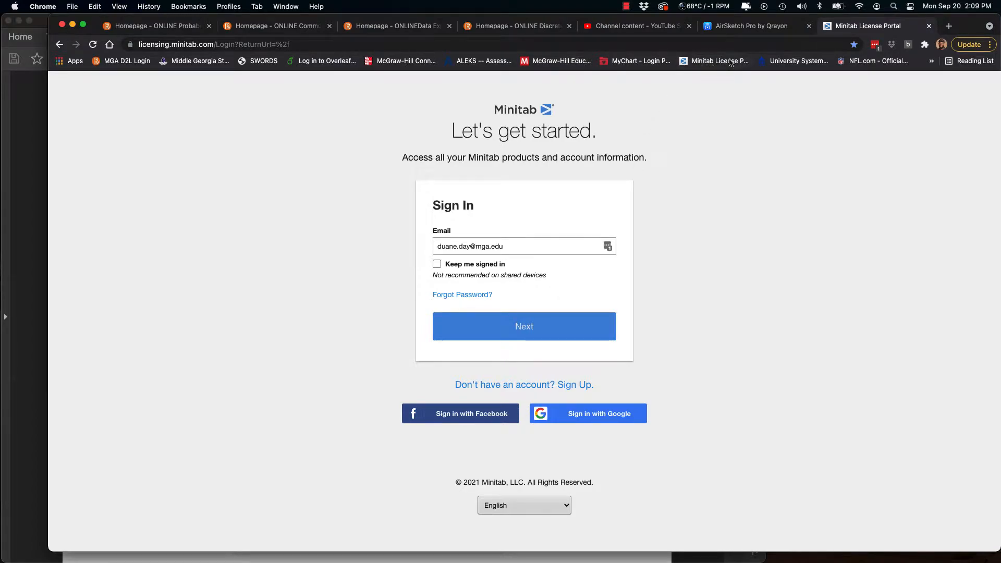
pyautogui.click(524, 331)
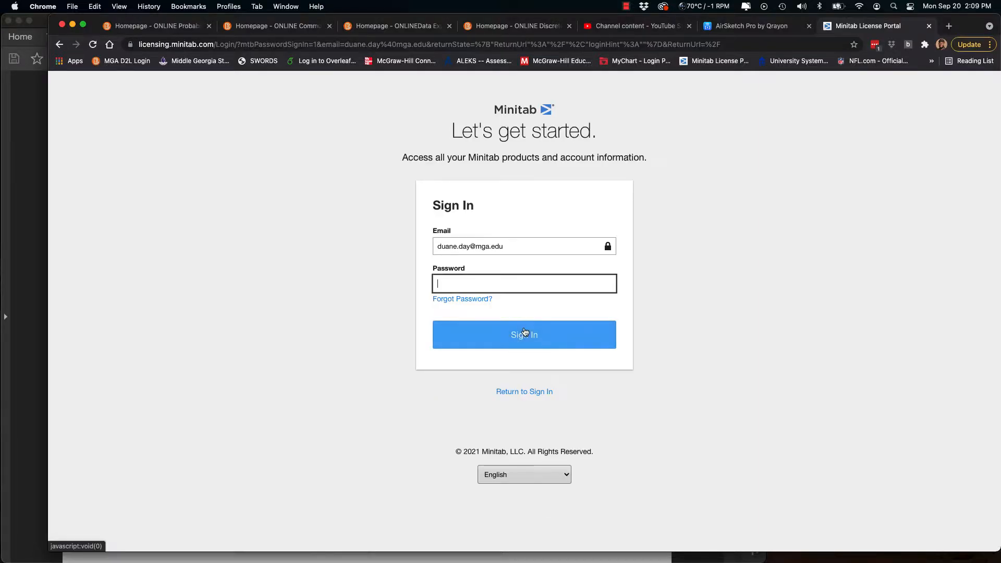
pyautogui.click(522, 339)
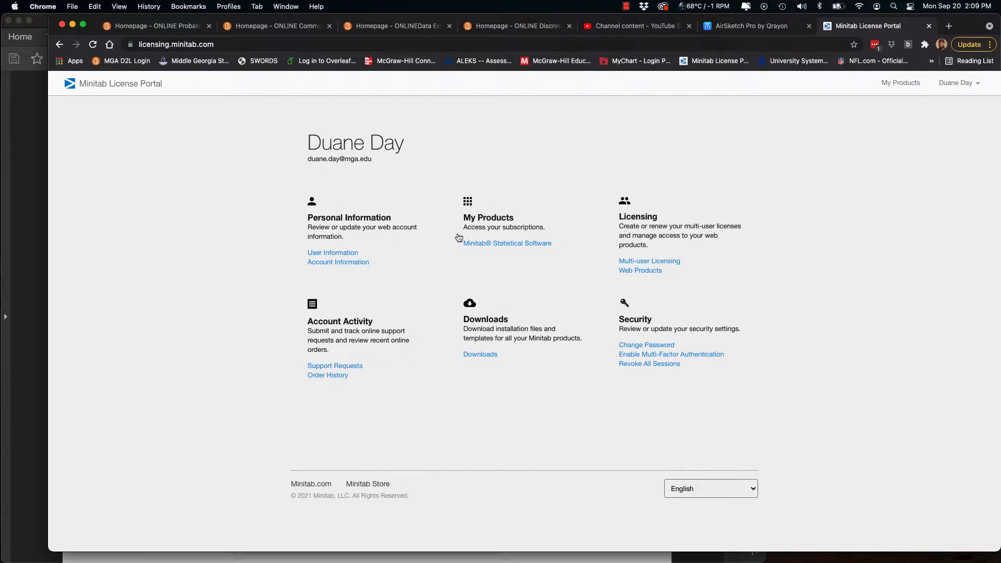
# Go to Minitab Statistical Software under My Products and launch the Minitab web app.
pyautogui.click(498, 245)
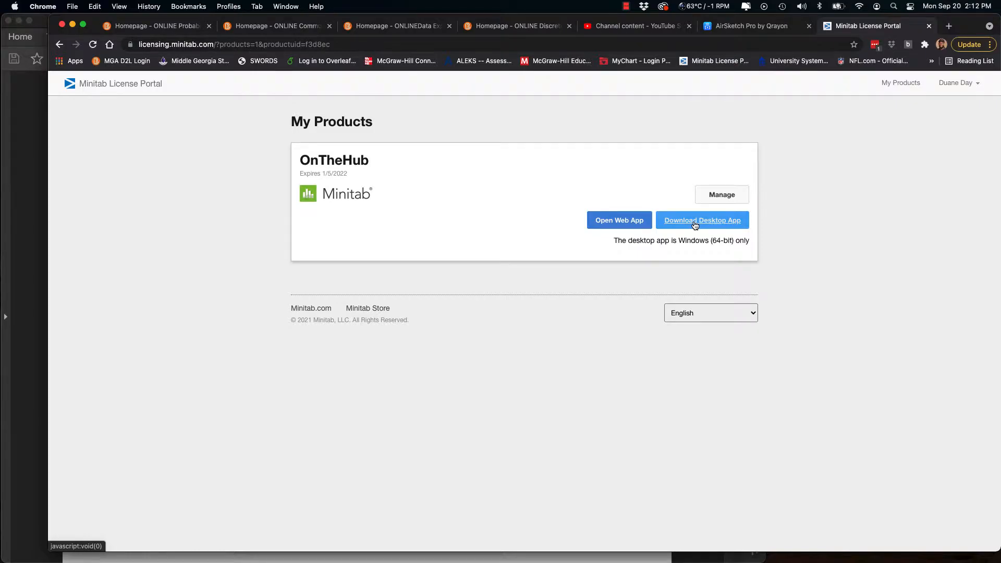
pyautogui.click(637, 220)
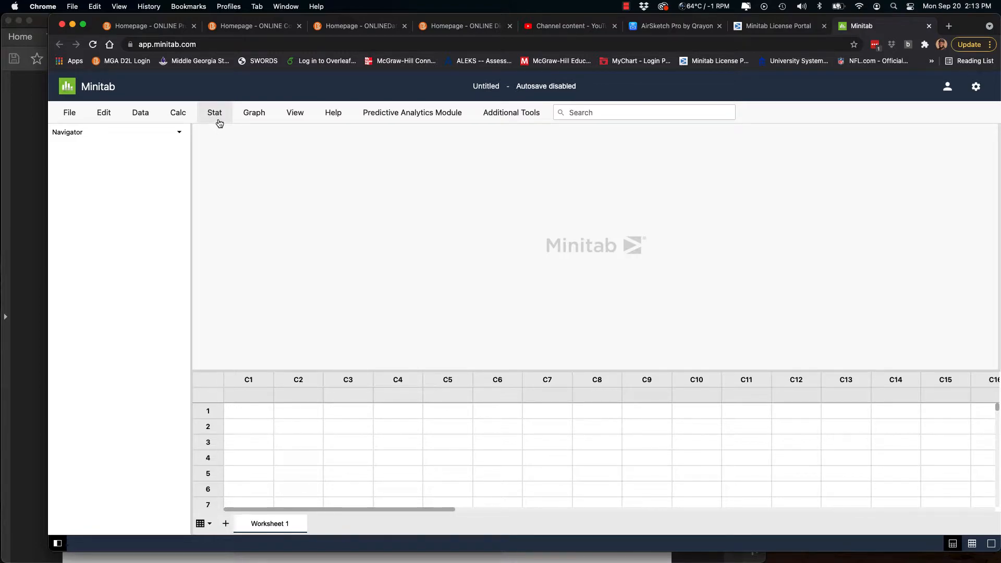
# Return to the L14 lecture PDF and read the page 2 sections on the Minitab workspace and on importing data.
pyautogui.click(31, 175)
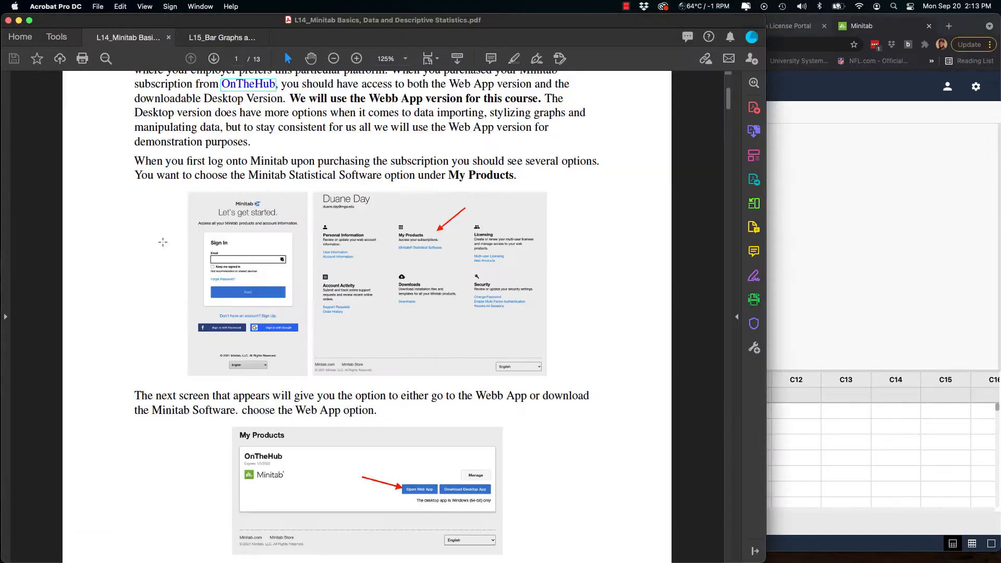
pyautogui.scroll(-5, 348, 392)
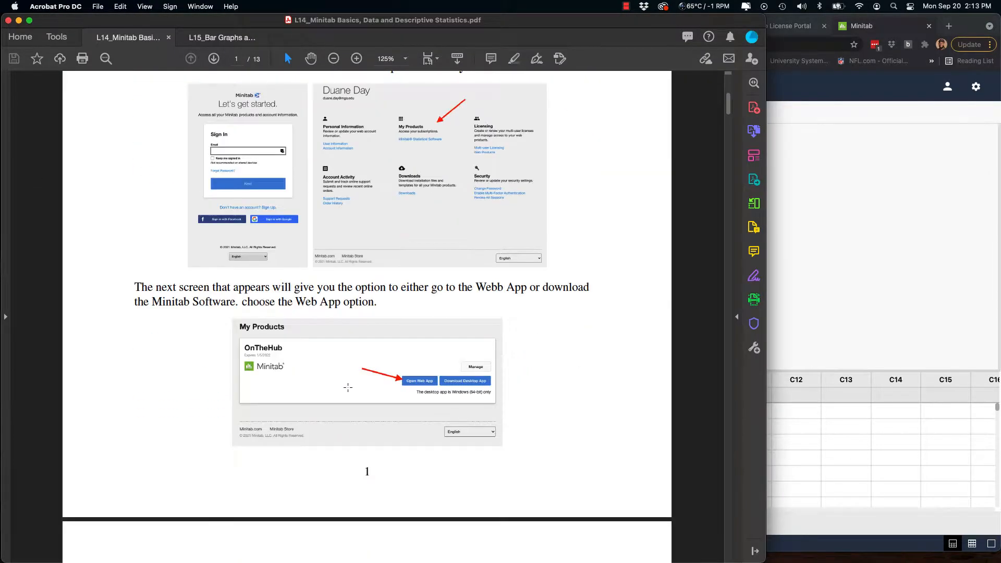
pyautogui.scroll(-6, 348, 392)
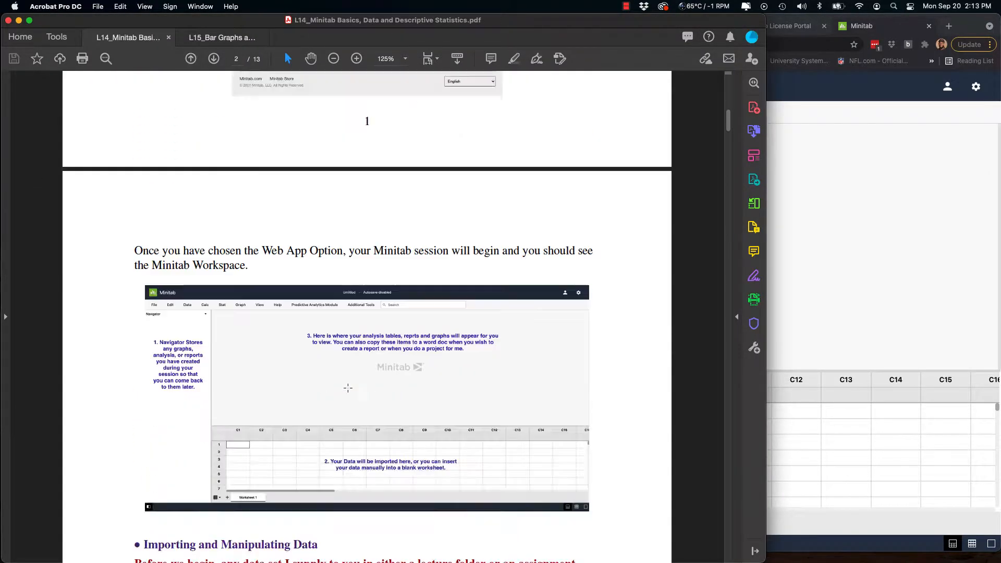
pyautogui.scroll(-1, 348, 388)
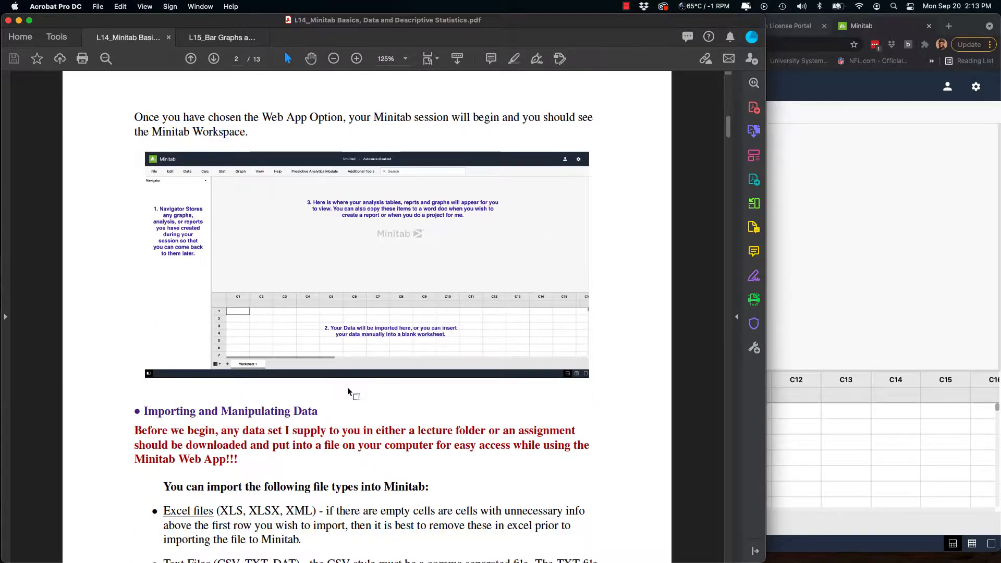
pyautogui.scroll(-4, 348, 386)
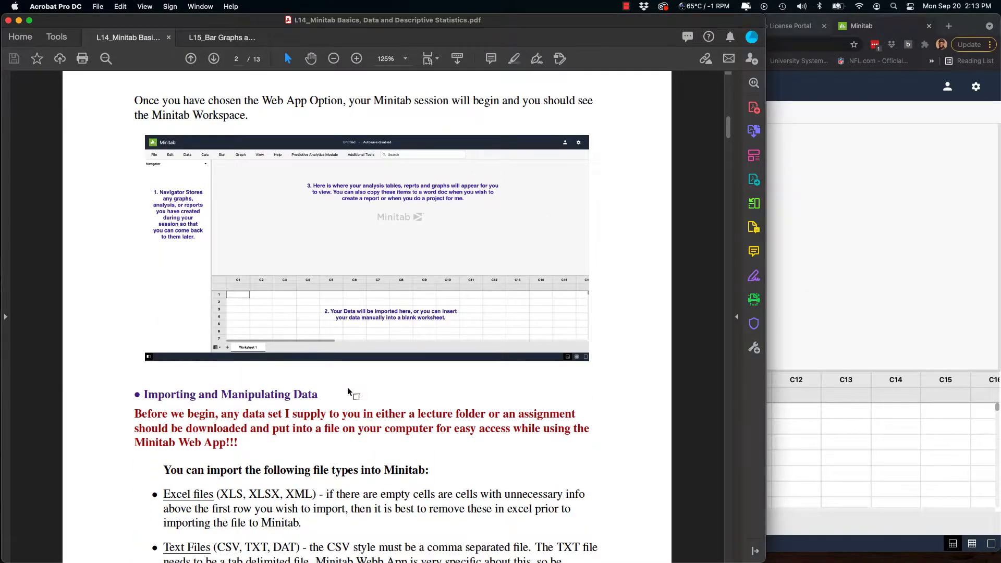
pyautogui.scroll(-4, 348, 388)
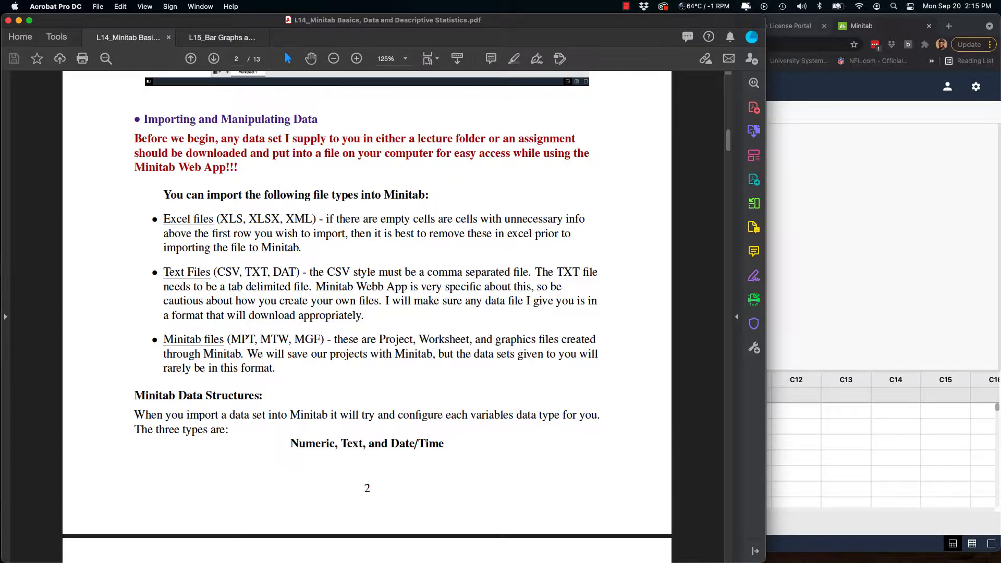
# Open the SetupTimeData workbook in Excel, examine the rows above its column headers in row 4, and minimize it.
pyautogui.click(4, 443)
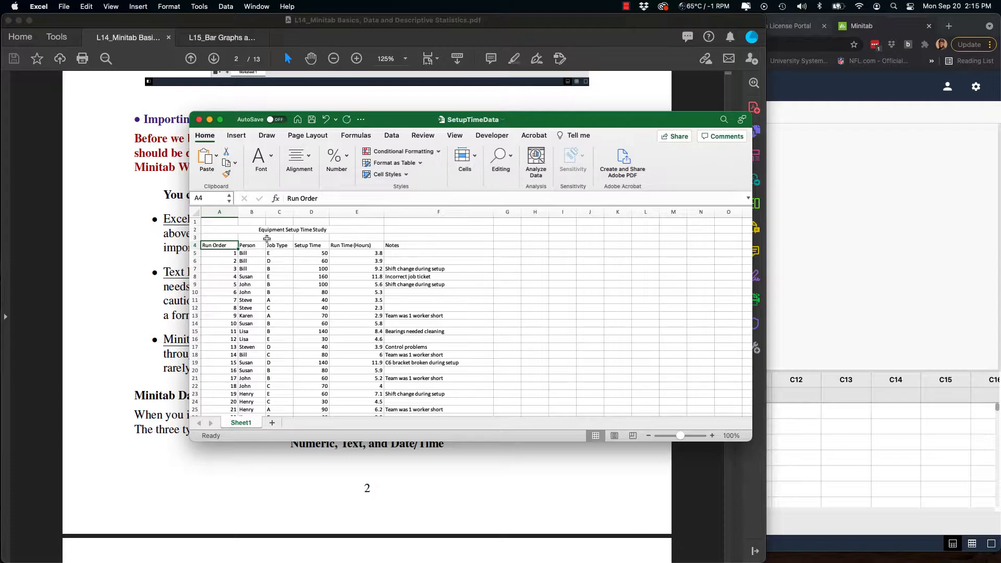
pyautogui.click(236, 229)
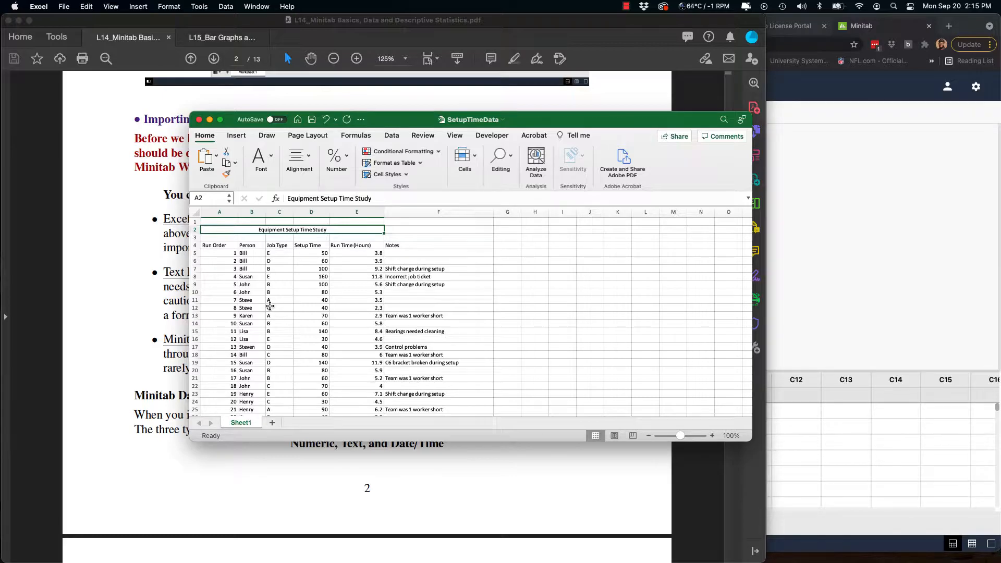
pyautogui.click(222, 239)
pyautogui.click(217, 230)
pyautogui.click(217, 220)
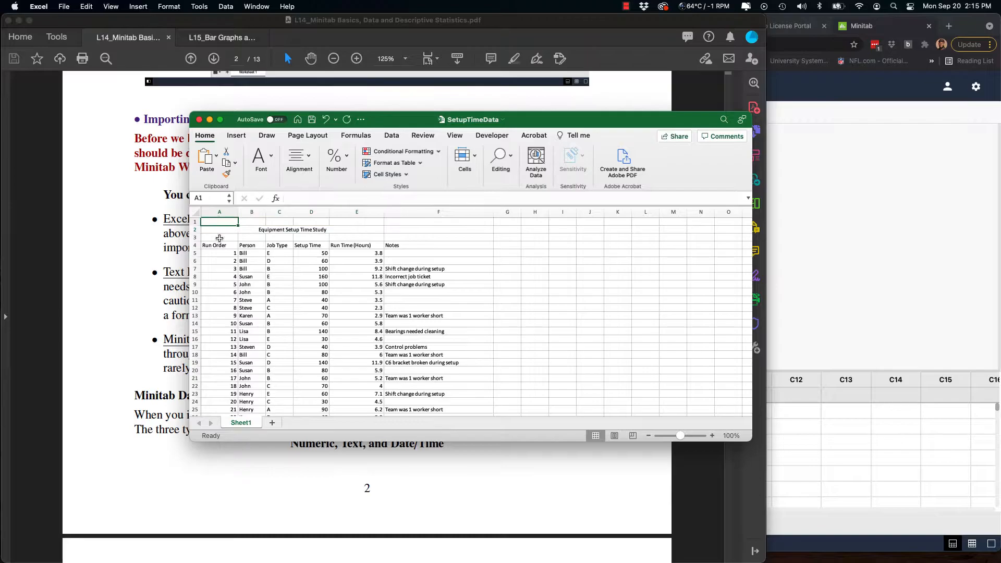
pyautogui.click(220, 239)
pyautogui.click(221, 230)
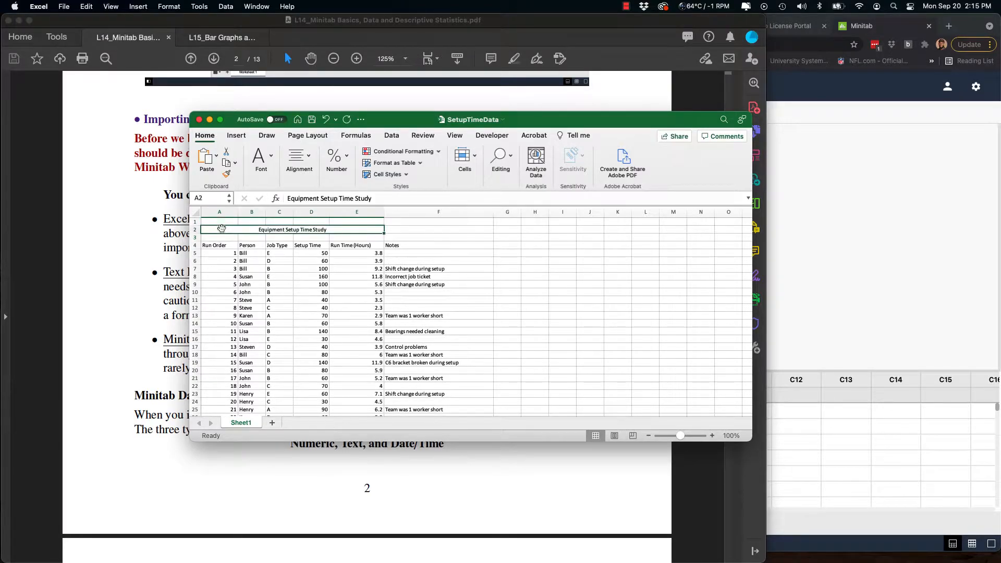
pyautogui.click(214, 246)
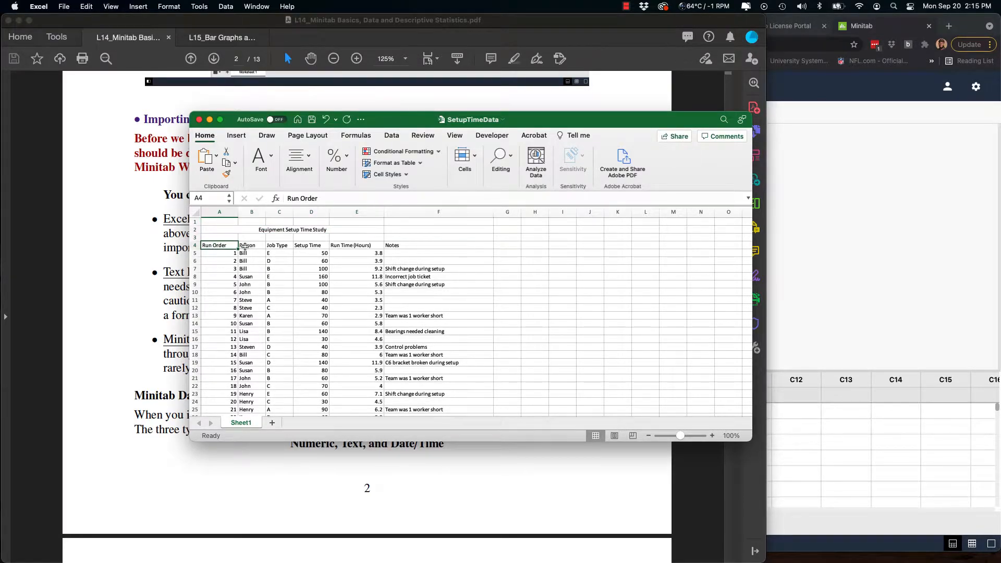
pyautogui.click(195, 245)
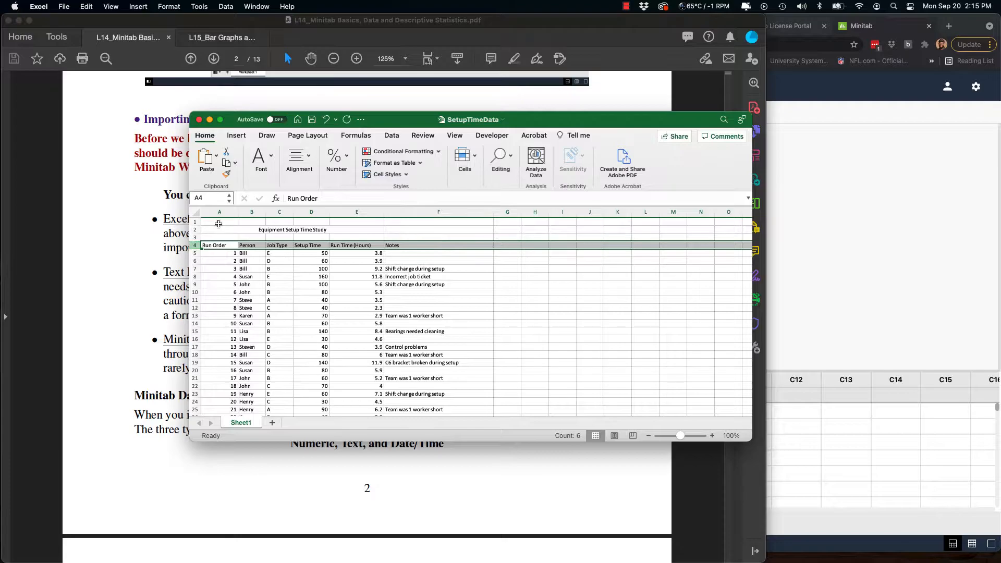
pyautogui.click(210, 120)
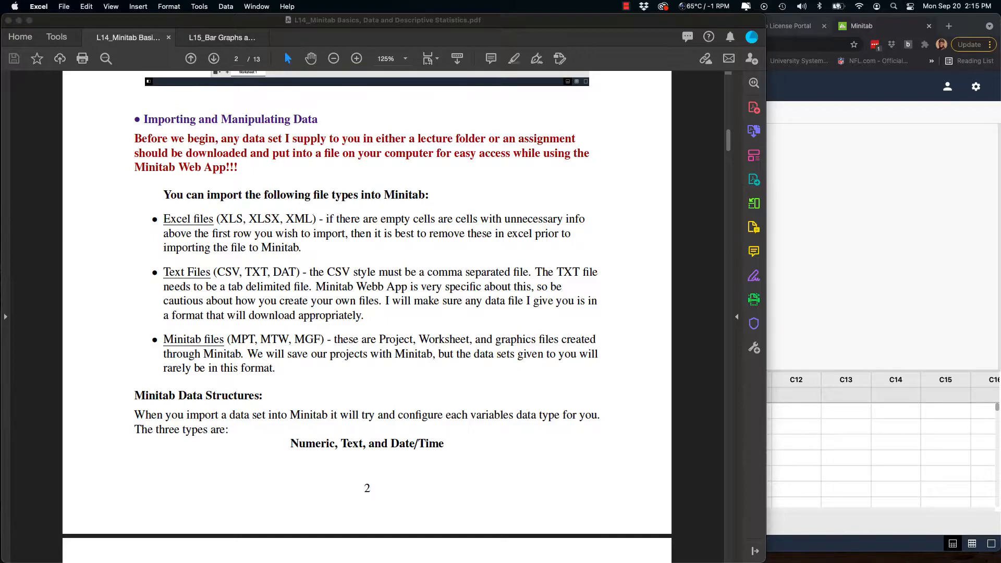
# Open the SetupTimeData_2 workbook, inspect the header row starting in cell A1, and minimize the workbook.
pyautogui.click(1, 558)
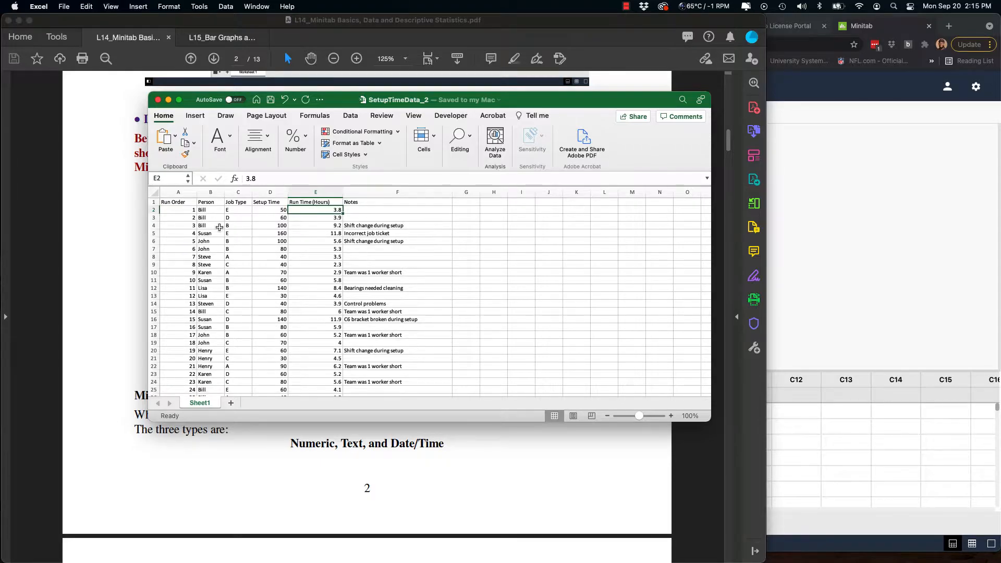
pyautogui.click(172, 203)
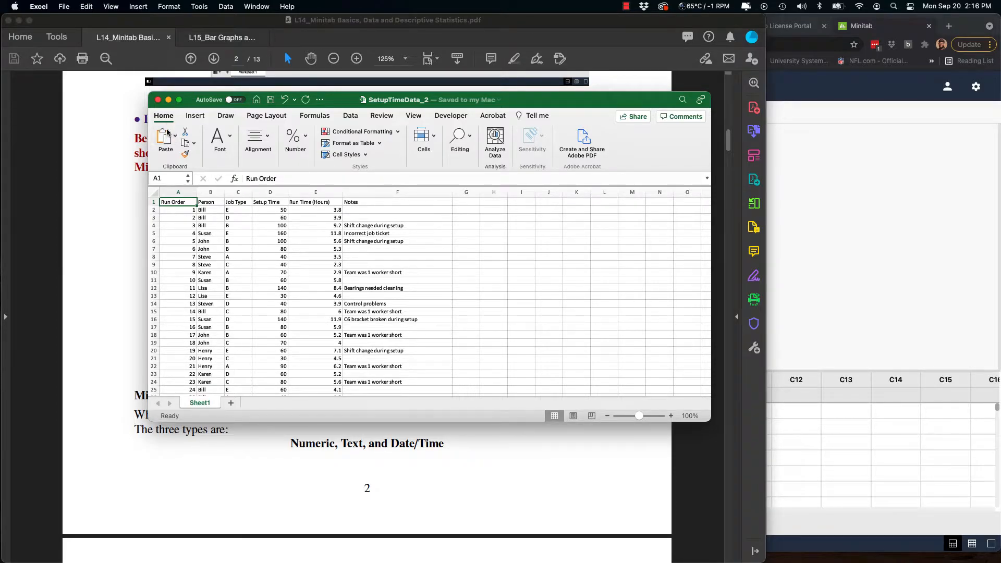
pyautogui.click(168, 100)
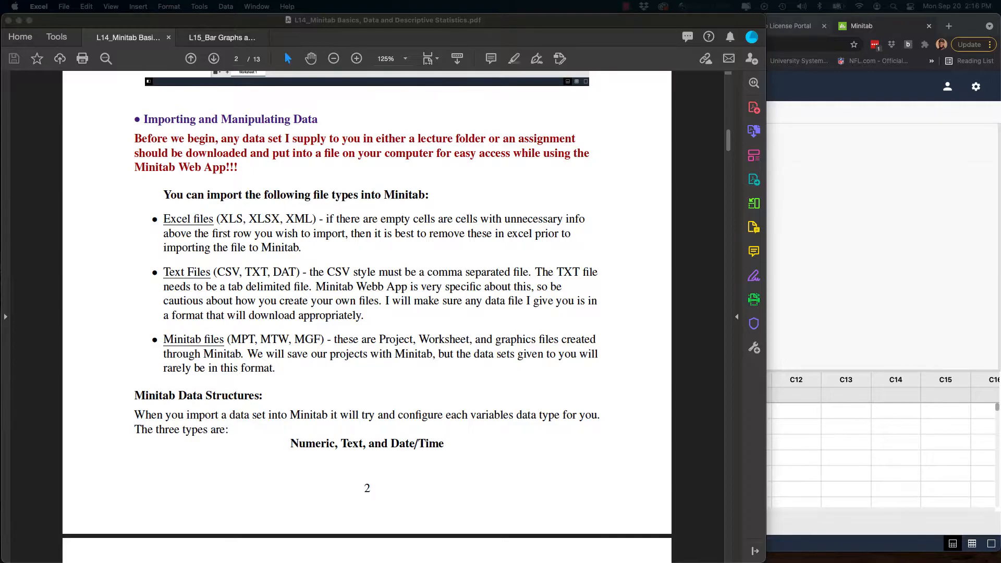
# Open Sales.txt and airpoll.csv one after the other in TextEdit, inspect how their values are separated, and close each file.
pyautogui.moveTo(0, 166); pyautogui.dragTo(354, 158)
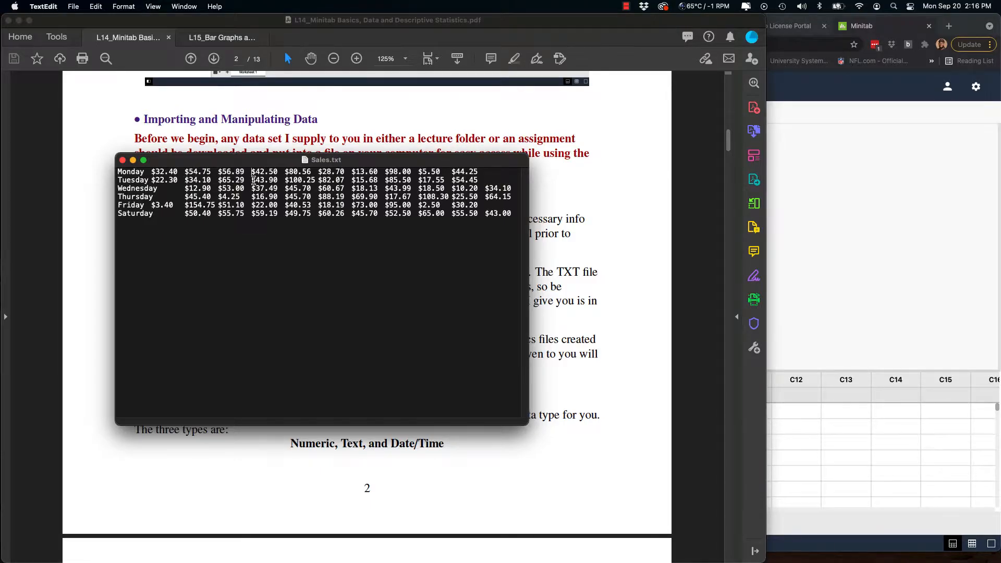
pyautogui.click(123, 160)
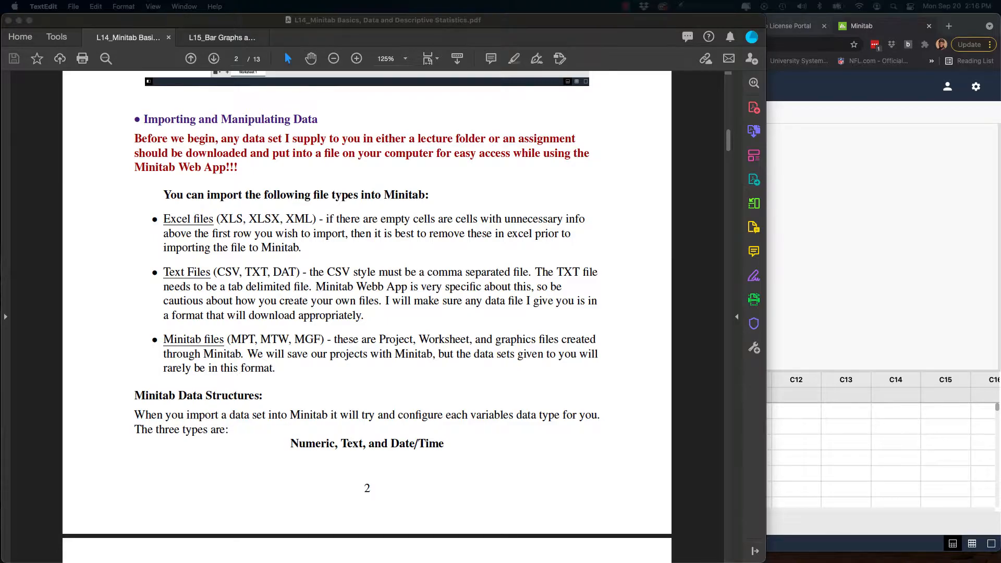
pyautogui.moveTo(0, 209); pyautogui.dragTo(314, 138)
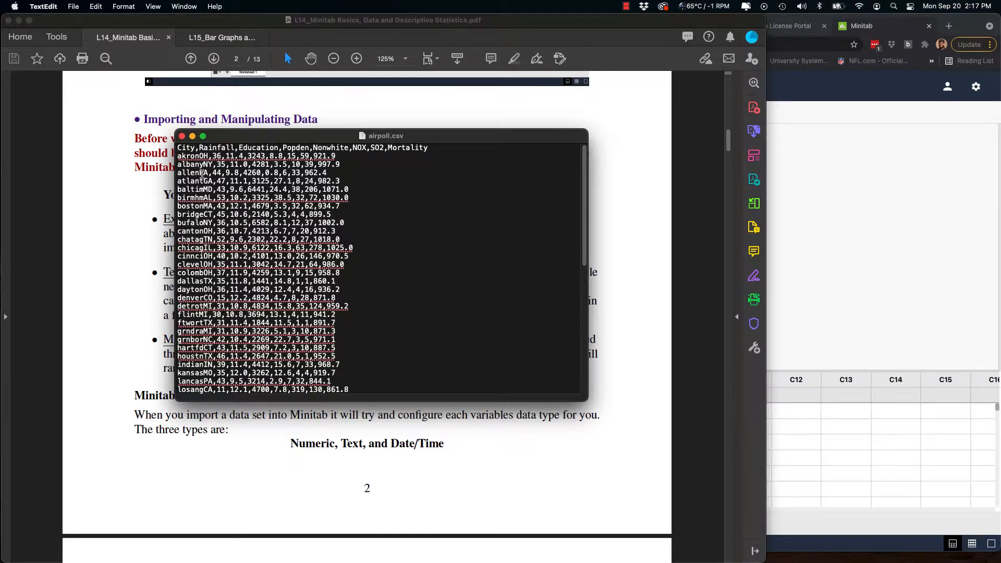
pyautogui.click(212, 157)
pyautogui.click(200, 150)
pyautogui.click(237, 149)
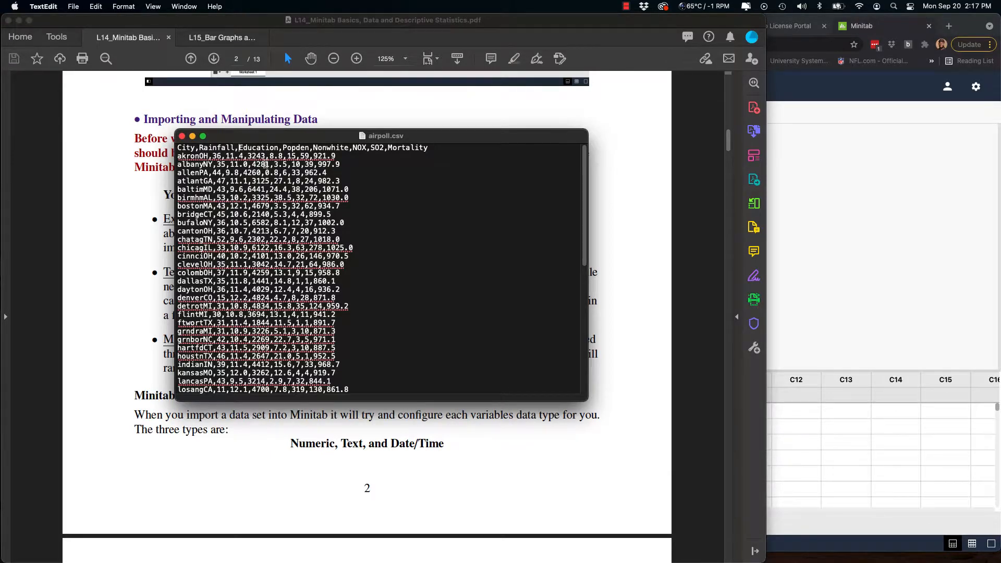
pyautogui.click(182, 136)
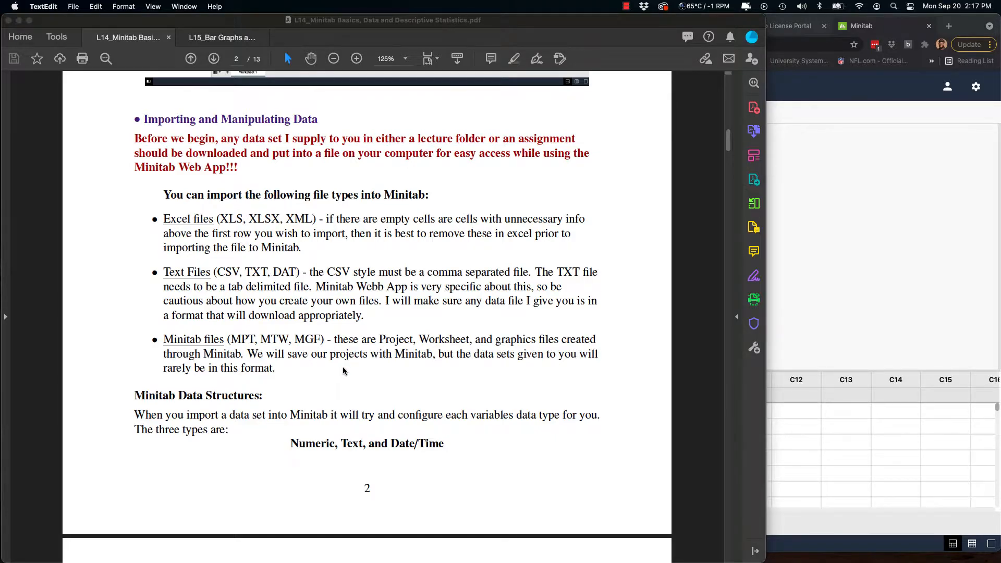
# Read the Minitab Data Structures section of the lecture PDF, check the worksheet's column headers in Minitab, and return to the notes.
pyautogui.scroll(-3, 343, 367)
pyautogui.scroll(-4, 343, 367)
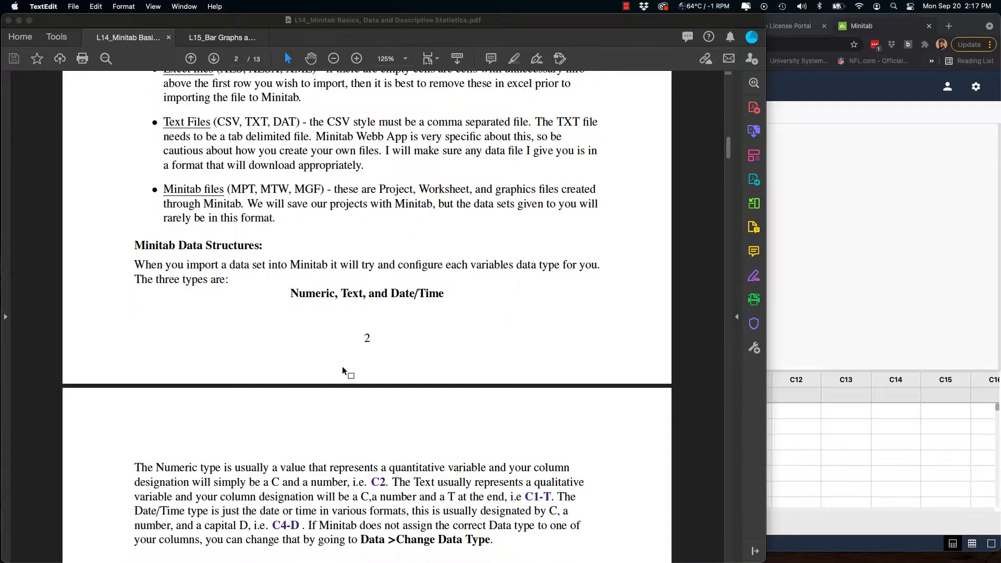
pyautogui.scroll(-1, 342, 368)
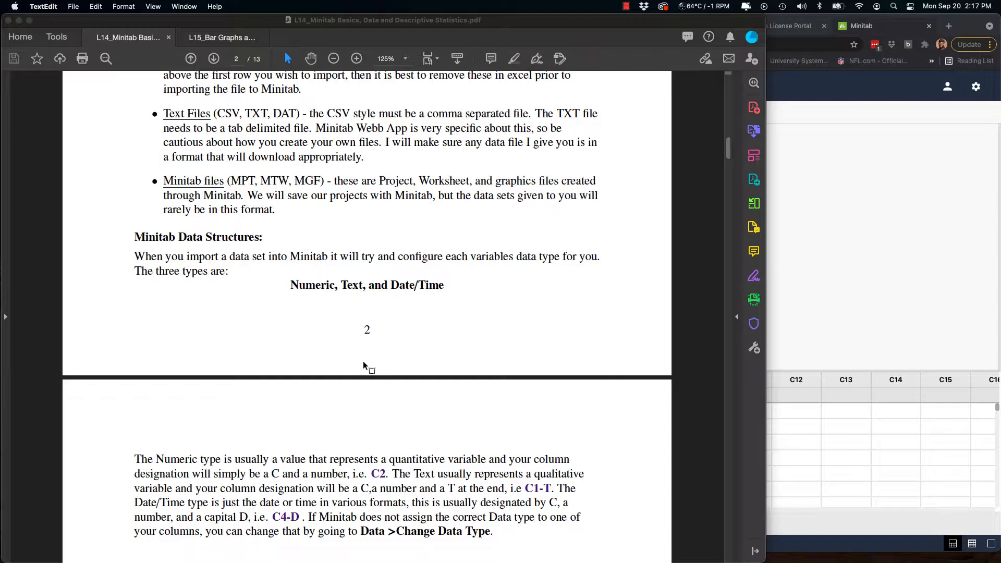
pyautogui.scroll(-2, 365, 366)
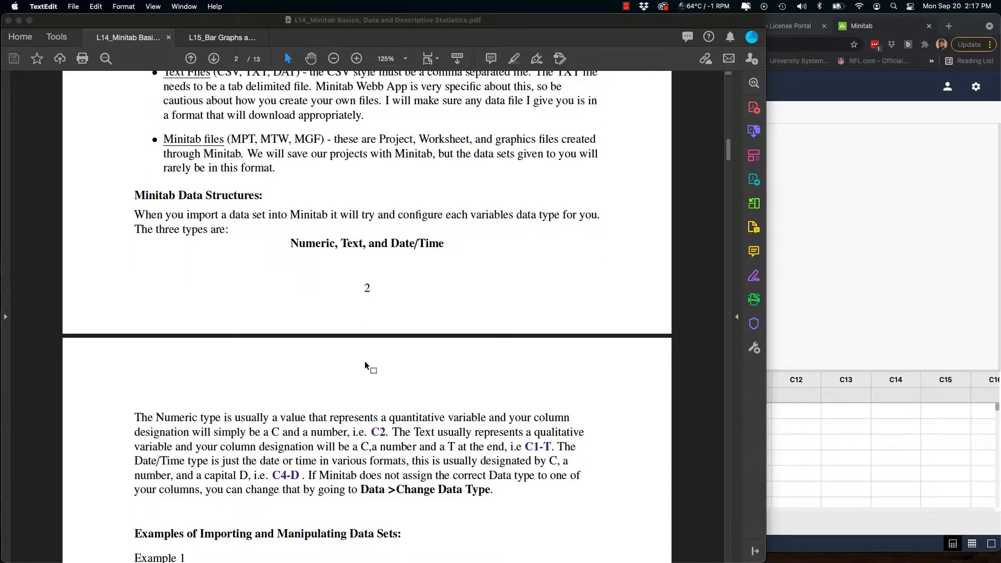
pyautogui.scroll(-1, 365, 361)
pyautogui.click(575, 33)
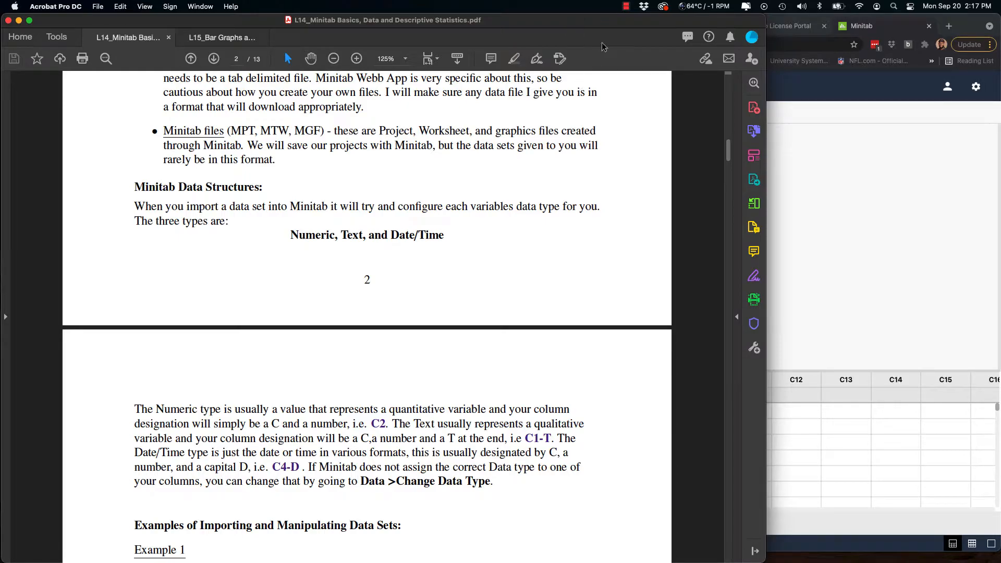
pyautogui.click(813, 156)
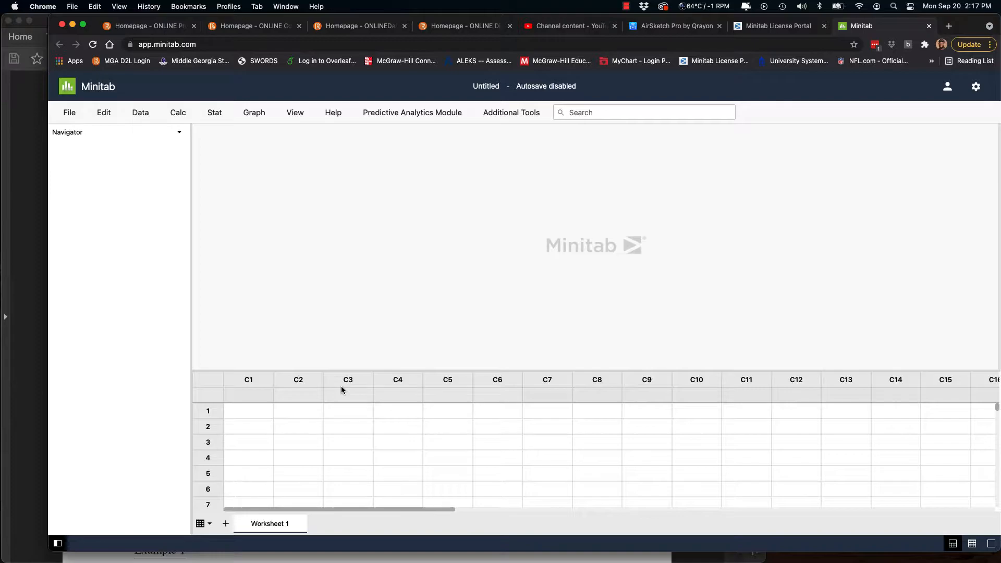
pyautogui.click(36, 283)
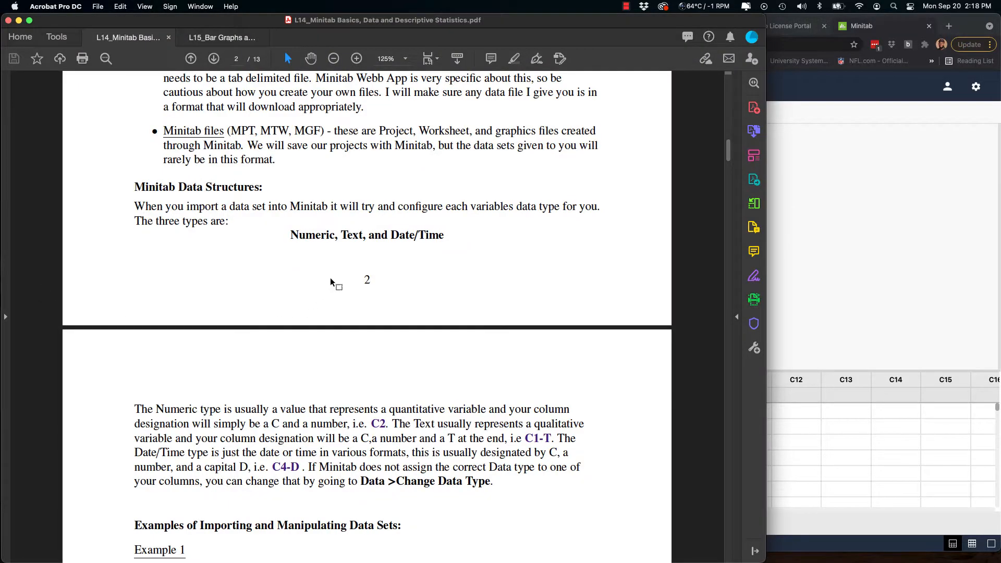
# Study the page 3 paragraph on data types, highlighting the column designations C2, C1-T and C4-D in turn.
pyautogui.scroll(-3, 330, 277)
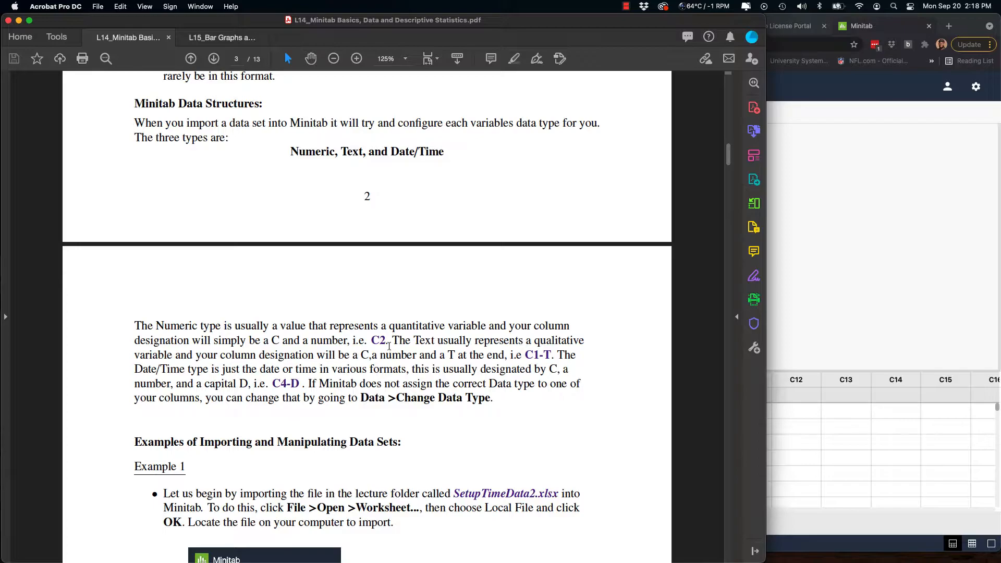
pyautogui.moveTo(385, 340); pyautogui.dragTo(373, 341)
pyautogui.moveTo(548, 355); pyautogui.dragTo(528, 356)
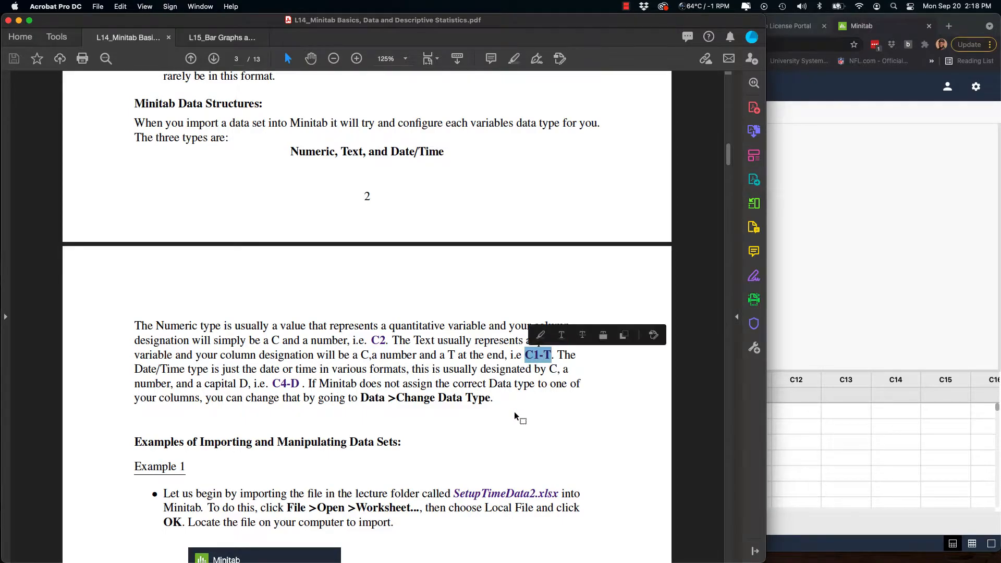
pyautogui.moveTo(302, 384); pyautogui.dragTo(273, 385)
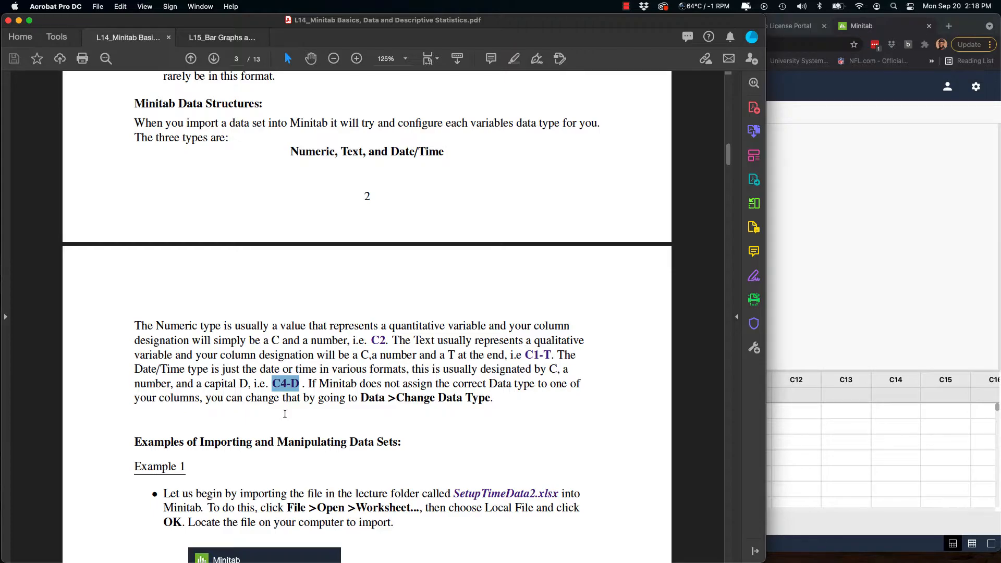
pyautogui.click(376, 399)
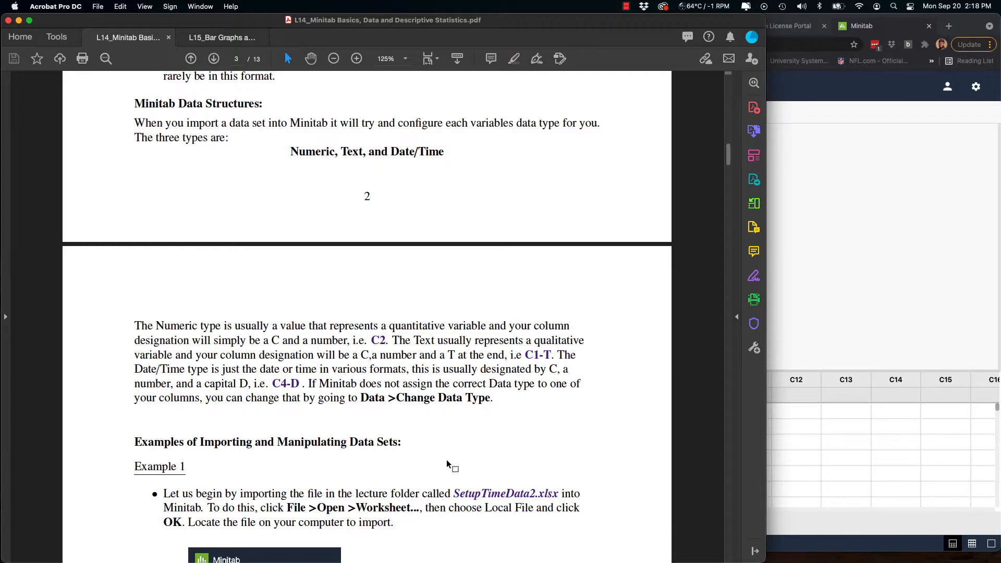
# Read the Example 1 import instructions, switch to Minitab, and open SetupTimeData2.xlsx as a worksheet from a local file.
pyautogui.scroll(-3, 447, 464)
pyautogui.scroll(-6, 447, 464)
pyautogui.scroll(-5, 448, 460)
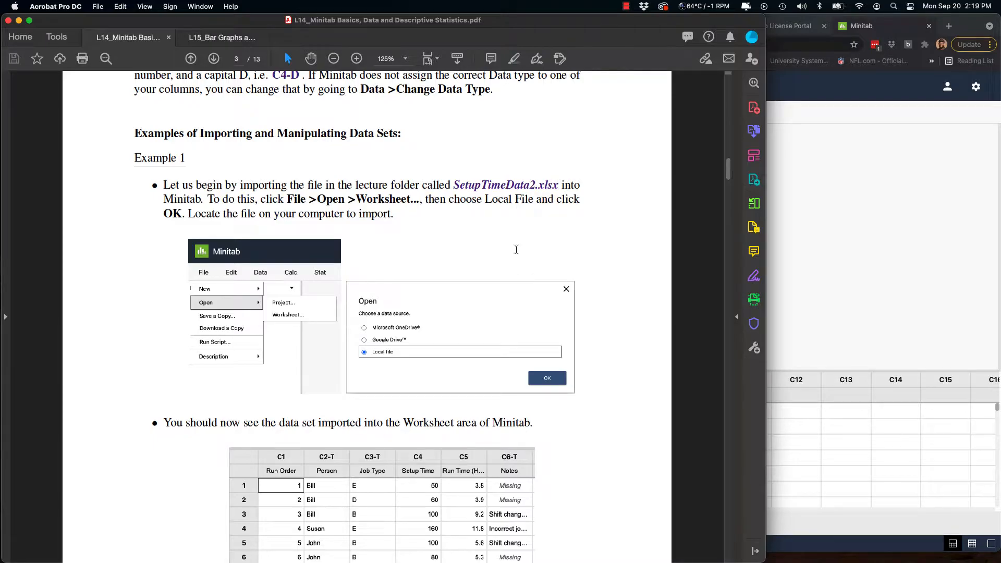
pyautogui.click(832, 227)
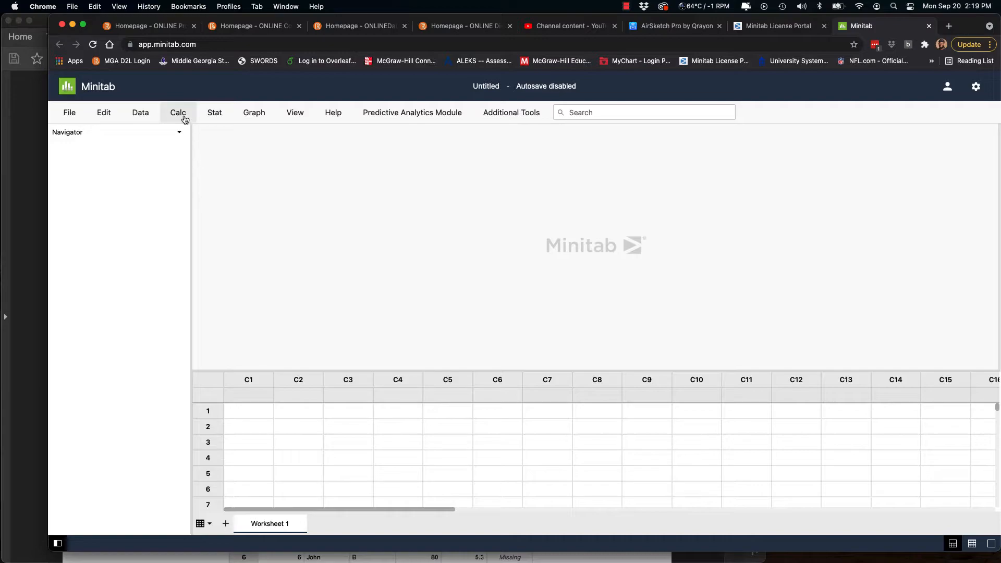
pyautogui.click(71, 110)
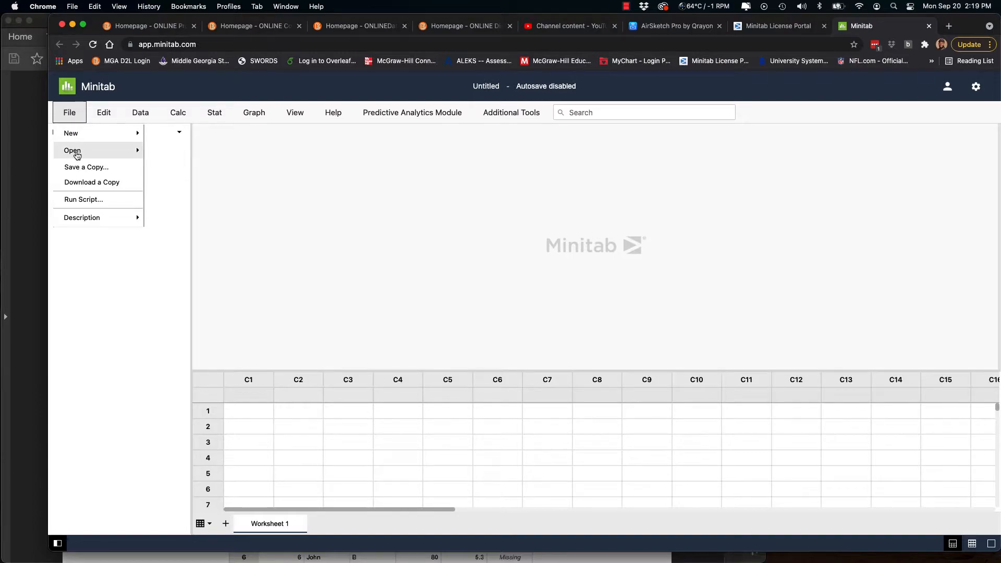
pyautogui.moveTo(77, 155)
pyautogui.click(183, 170)
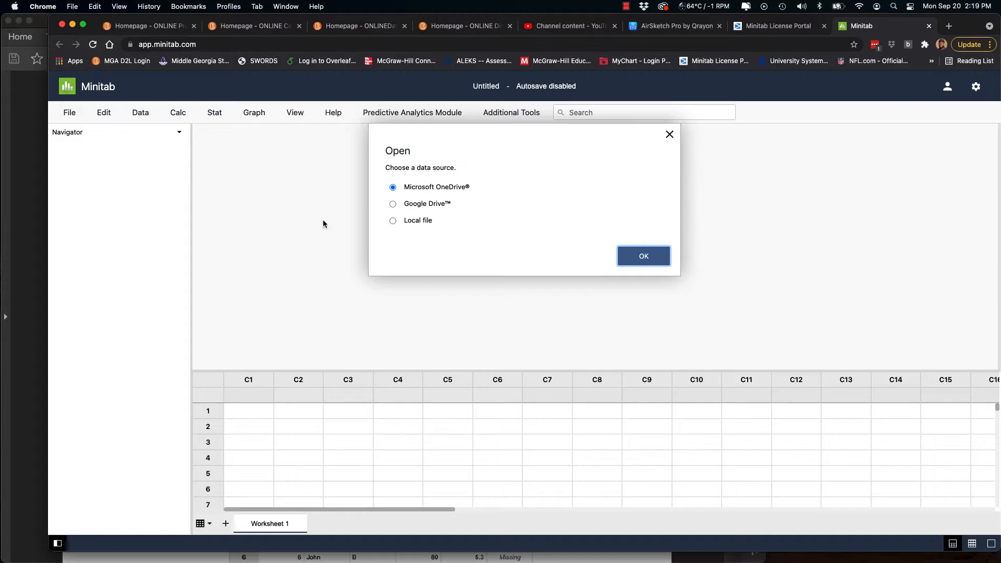
pyautogui.click(393, 221)
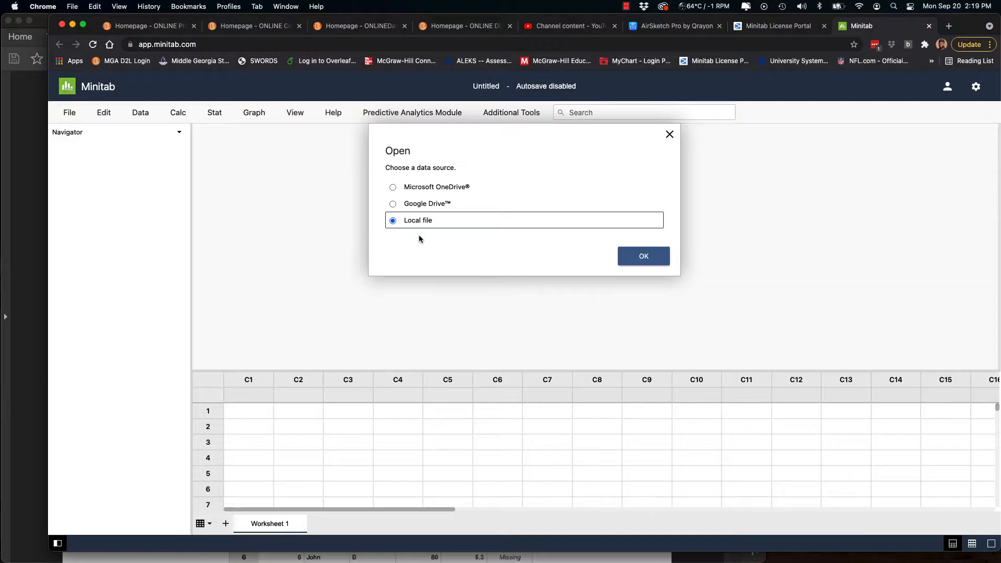
pyautogui.click(642, 258)
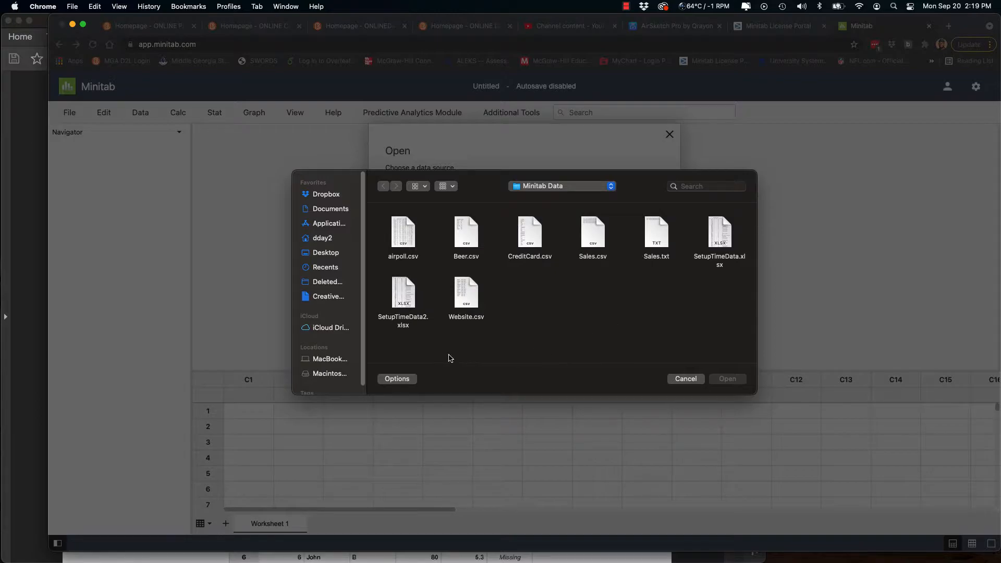
pyautogui.click(409, 296)
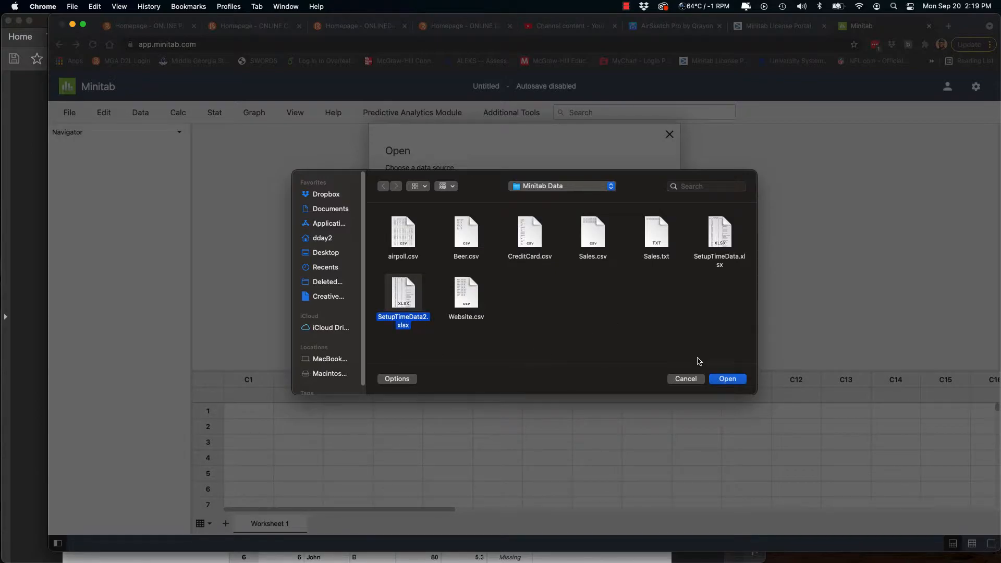
pyautogui.click(728, 379)
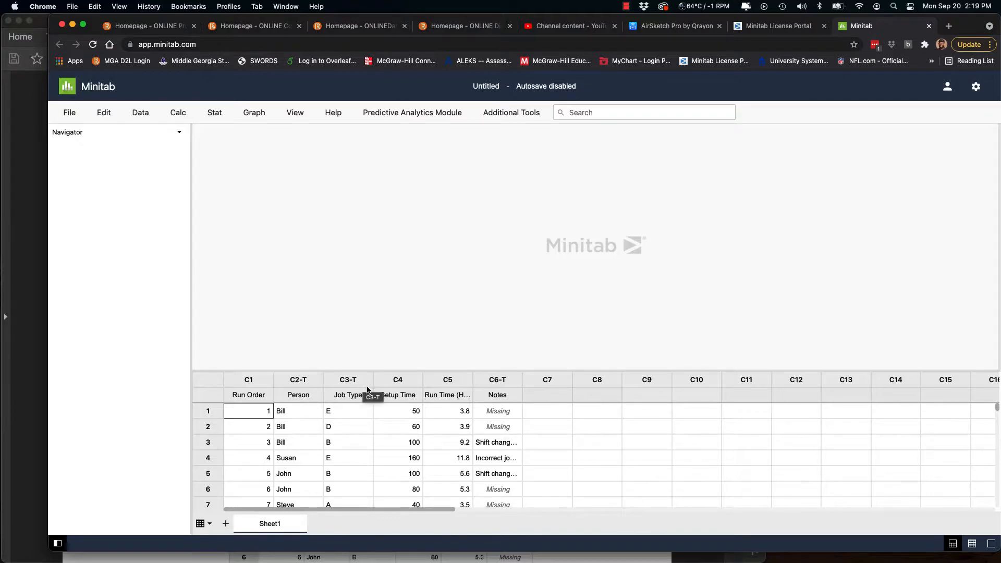
# Inspect the data type designations of the imported Person, Job Type, Setup Time and Run Time columns.
pyautogui.click(295, 413)
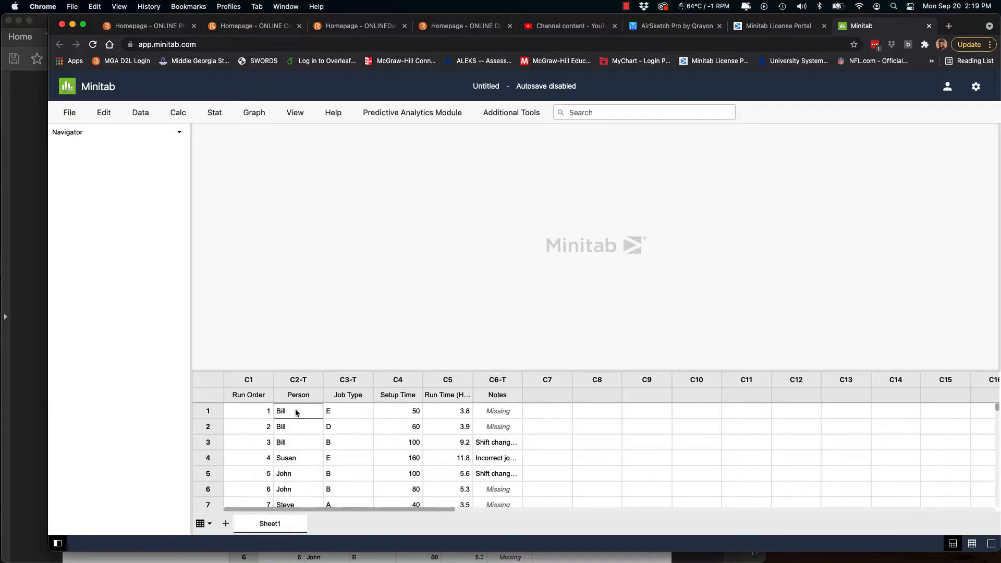
pyautogui.click(305, 381)
pyautogui.click(360, 381)
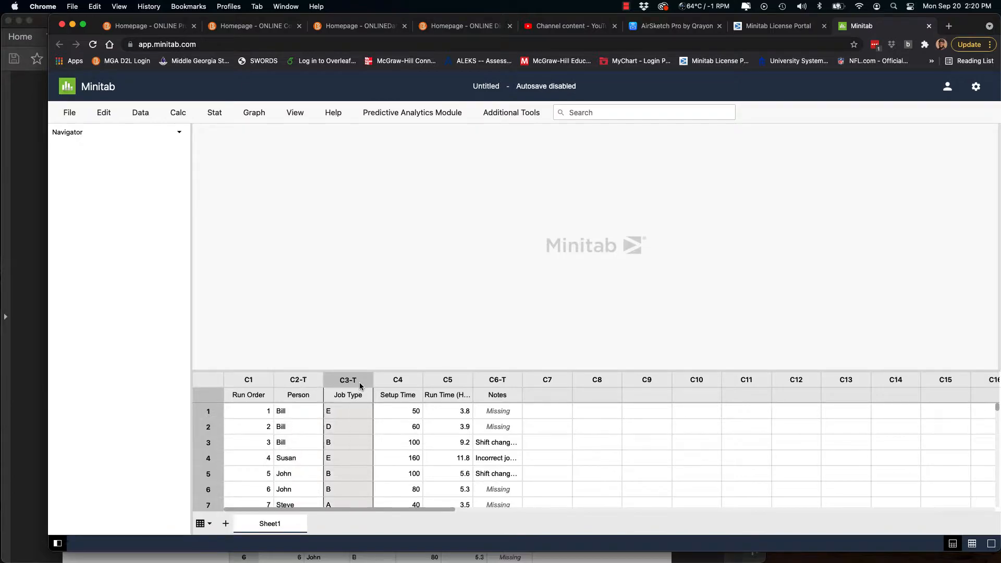
pyautogui.click(398, 379)
pyautogui.click(442, 381)
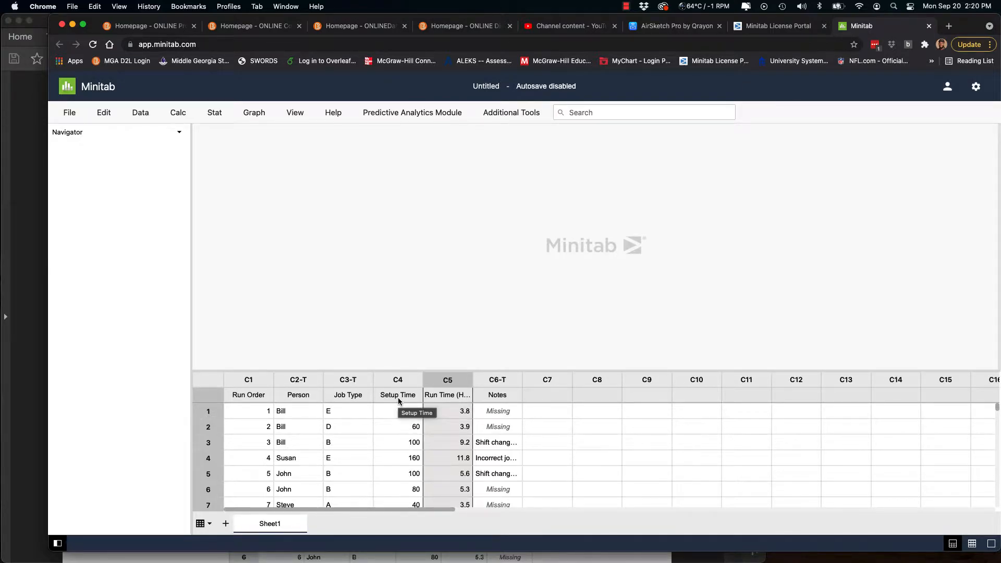
# Widen the Run Time (Hours) column C5 and the Notes column C6-T to fit their text.
pyautogui.click(435, 397)
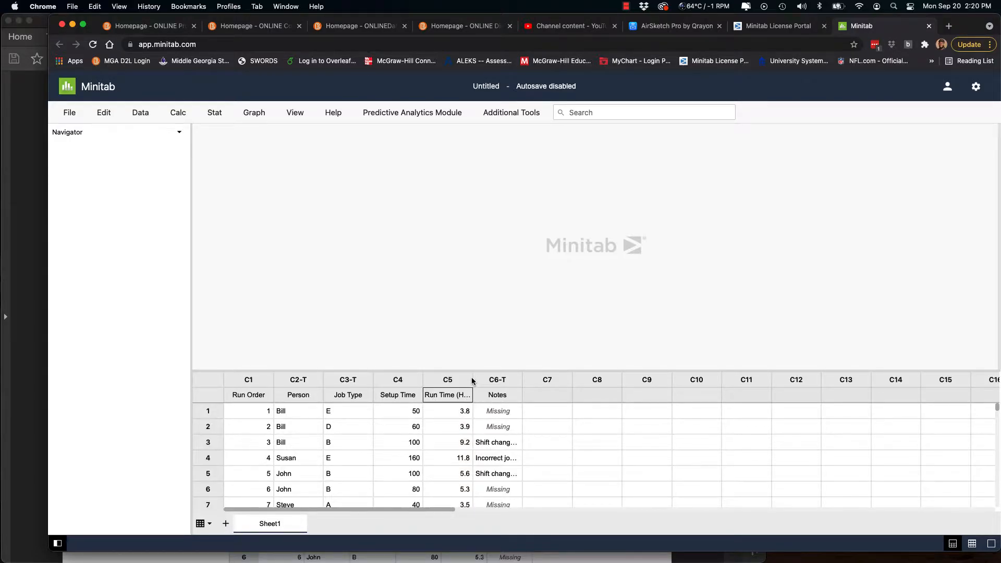
pyautogui.moveTo(473, 379); pyautogui.dragTo(487, 380)
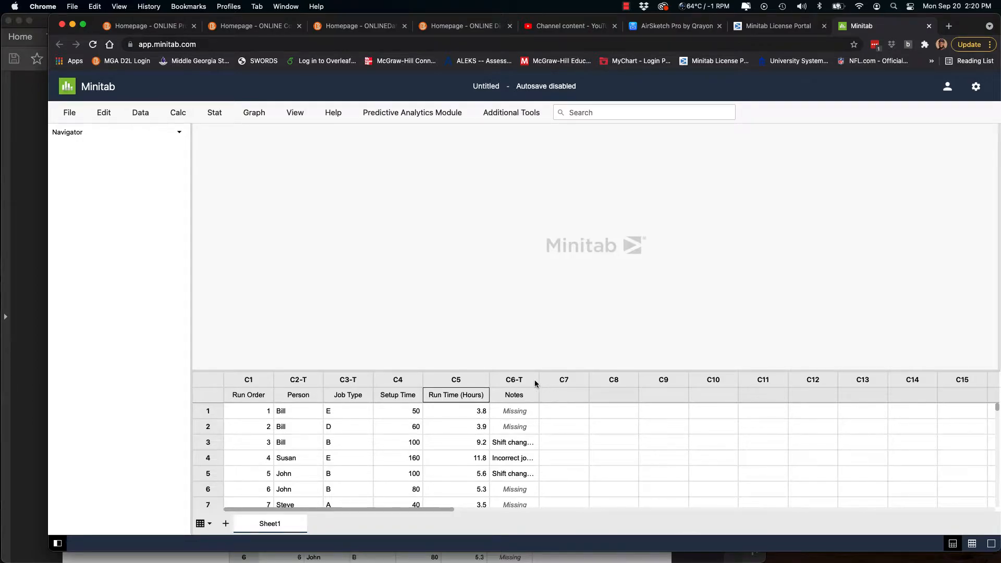
pyautogui.moveTo(539, 380); pyautogui.dragTo(599, 381)
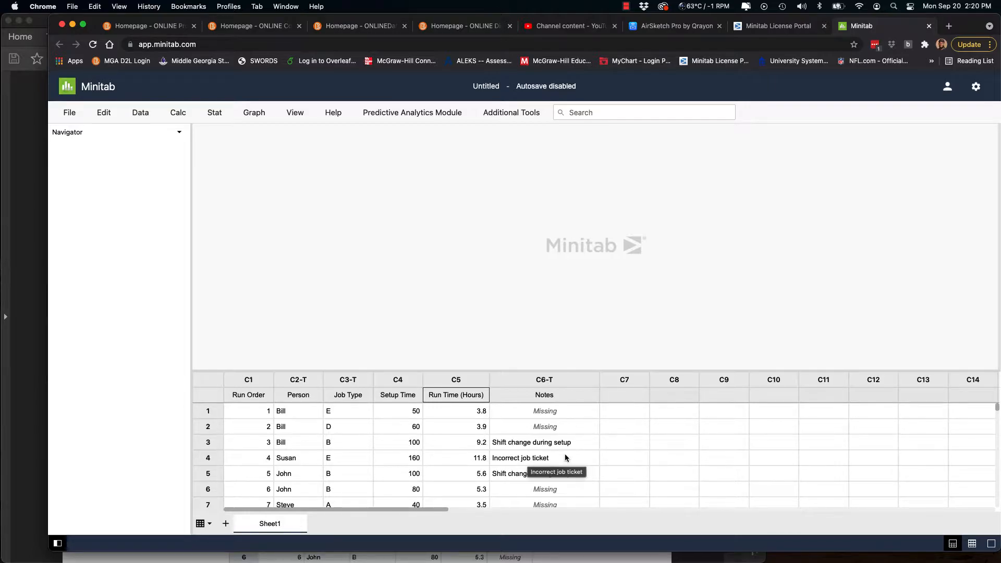
# Examine the worksheet rows down to about row 41, including the entries and missing values in the Notes column.
pyautogui.scroll(-1, 564, 453)
pyautogui.scroll(-10, 565, 458)
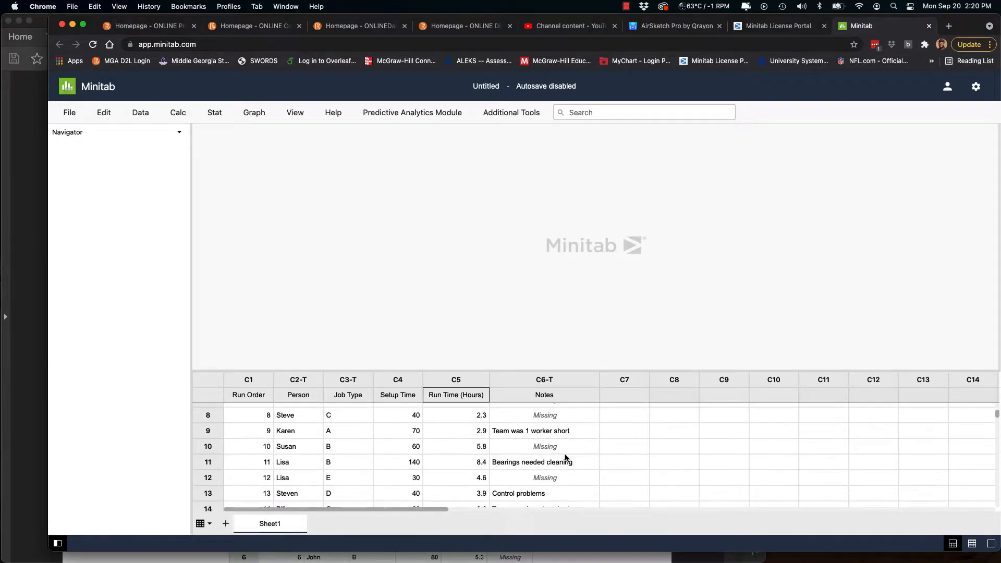
pyautogui.scroll(-1, 564, 454)
pyautogui.scroll(-4, 565, 454)
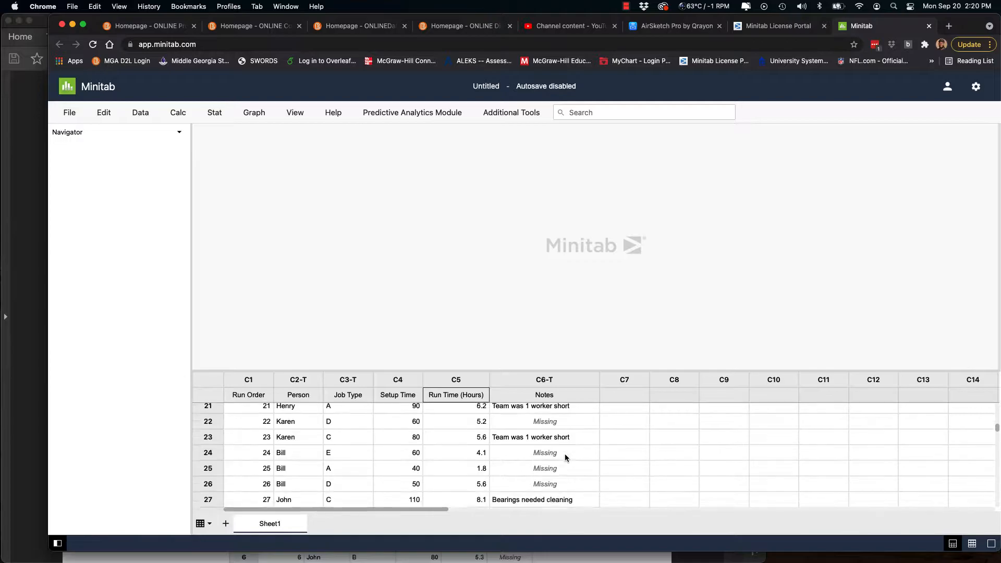
pyautogui.scroll(-7, 565, 455)
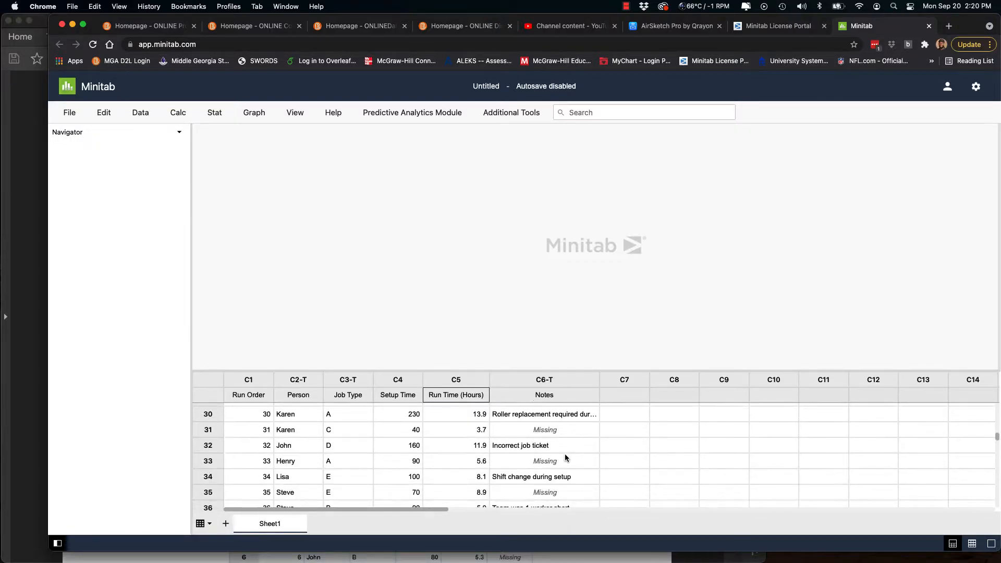
pyautogui.scroll(-2, 565, 455)
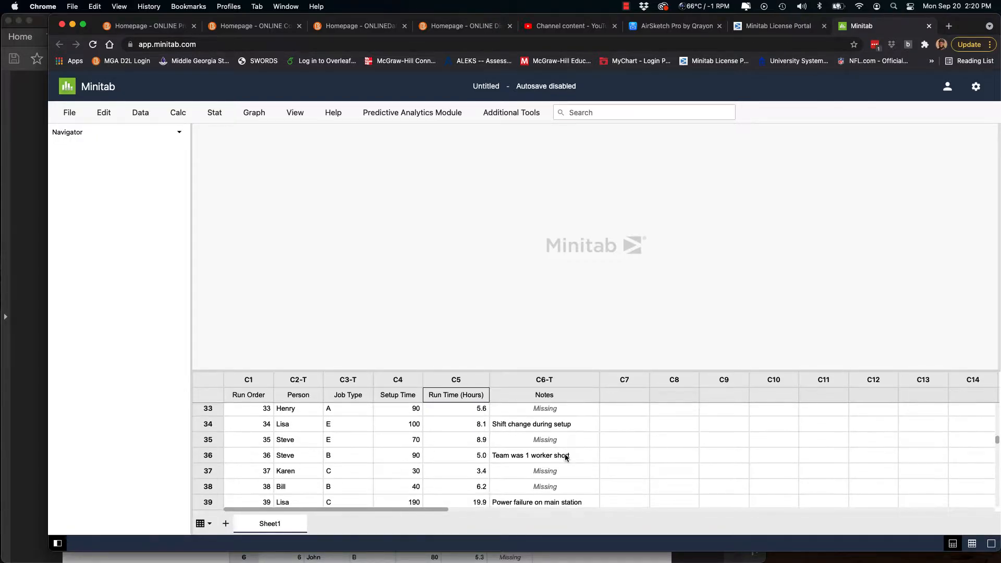
pyautogui.scroll(-3, 565, 456)
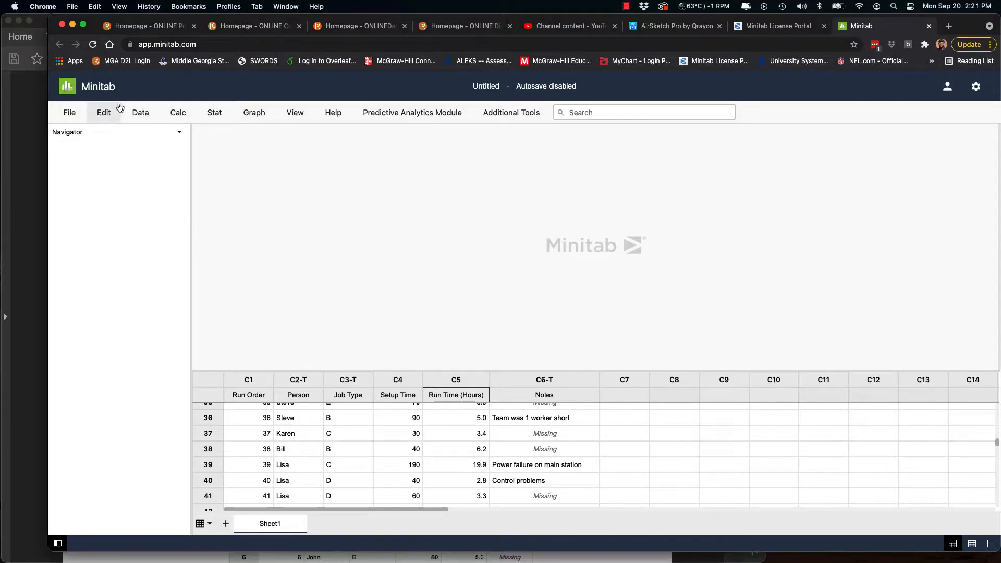
# Start subsetting the worksheet using rows that match a condition, and choose to exclude the rows that match the condition.
pyautogui.click(146, 118)
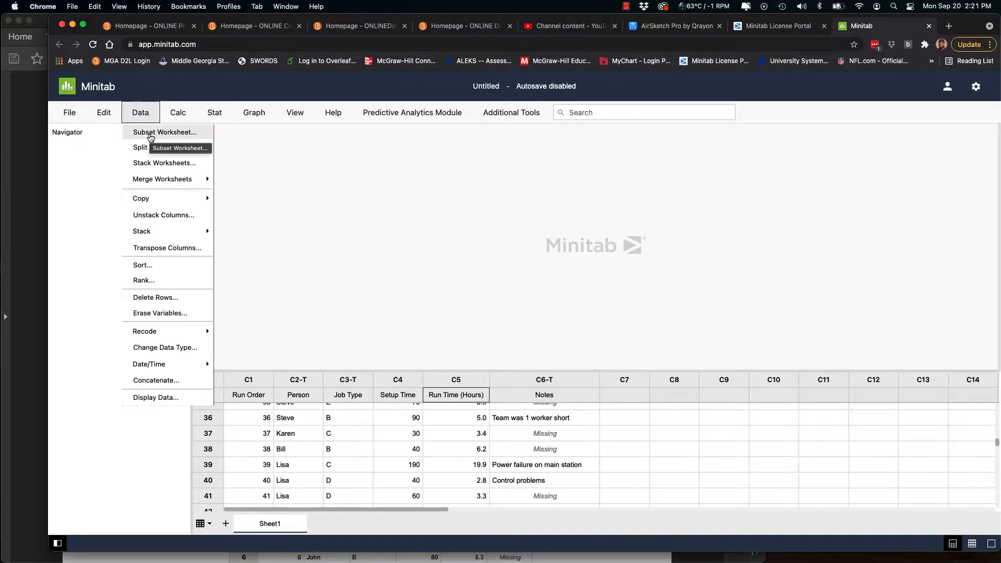
pyautogui.click(151, 135)
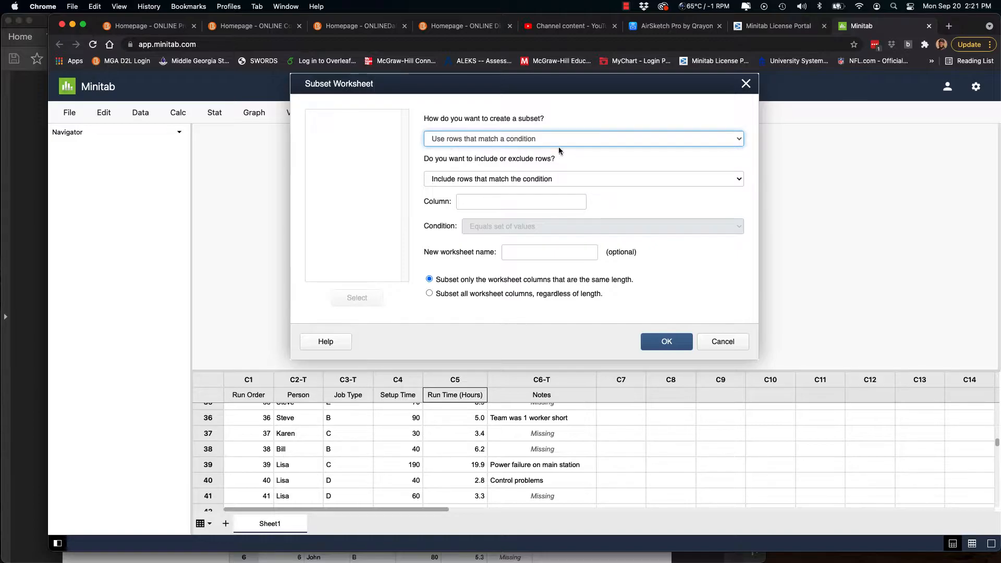
pyautogui.click(583, 138)
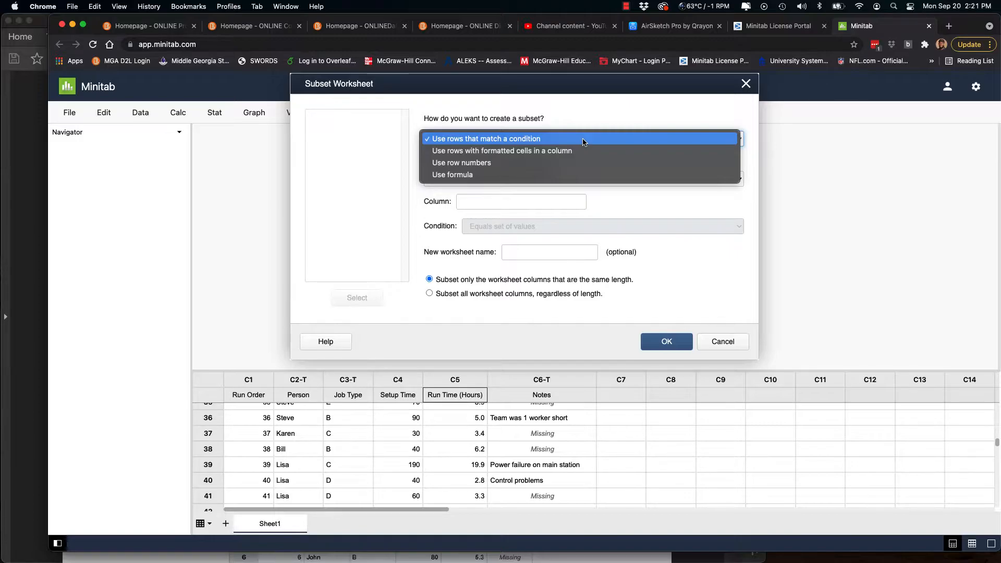
pyautogui.click(583, 139)
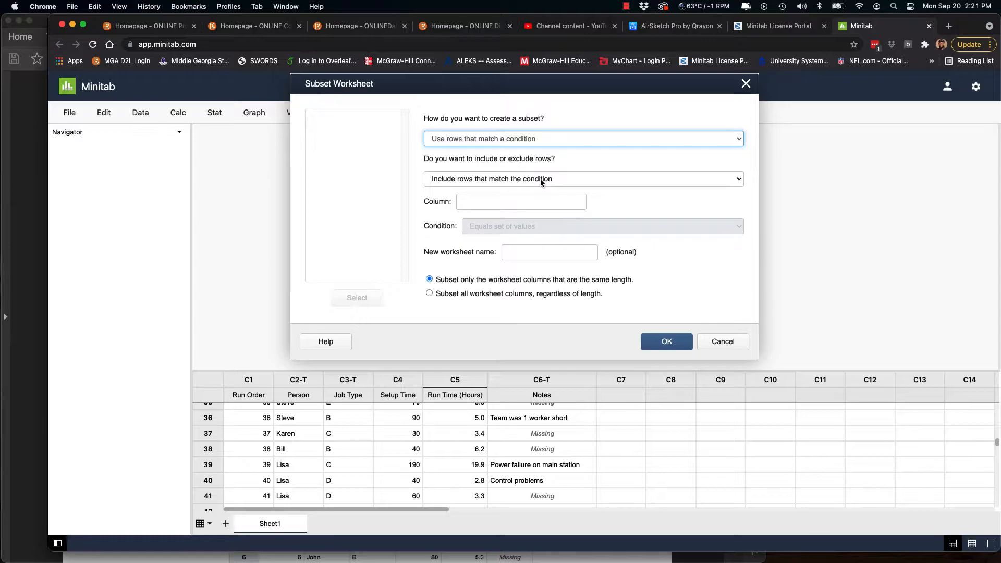
pyautogui.click(568, 179)
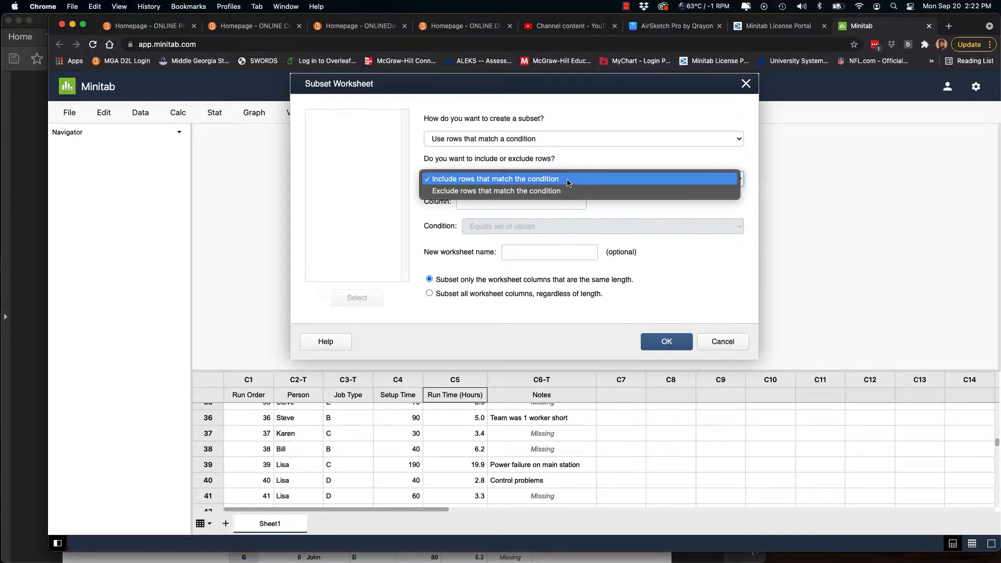
pyautogui.click(523, 192)
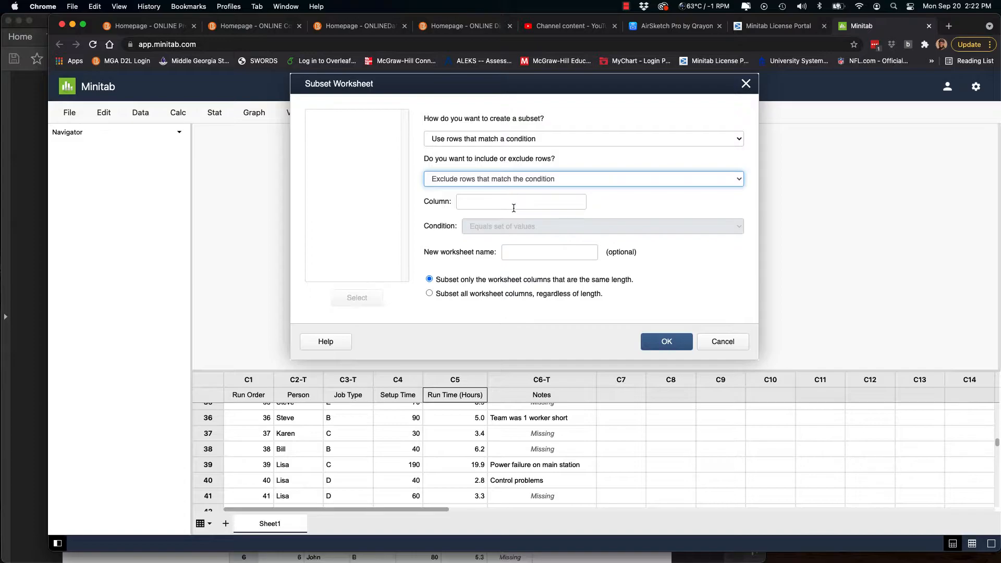
# Enter C6 as the subset's condition column, clear that entry, and choose the Notes column from the available columns instead.
pyautogui.click(514, 204)
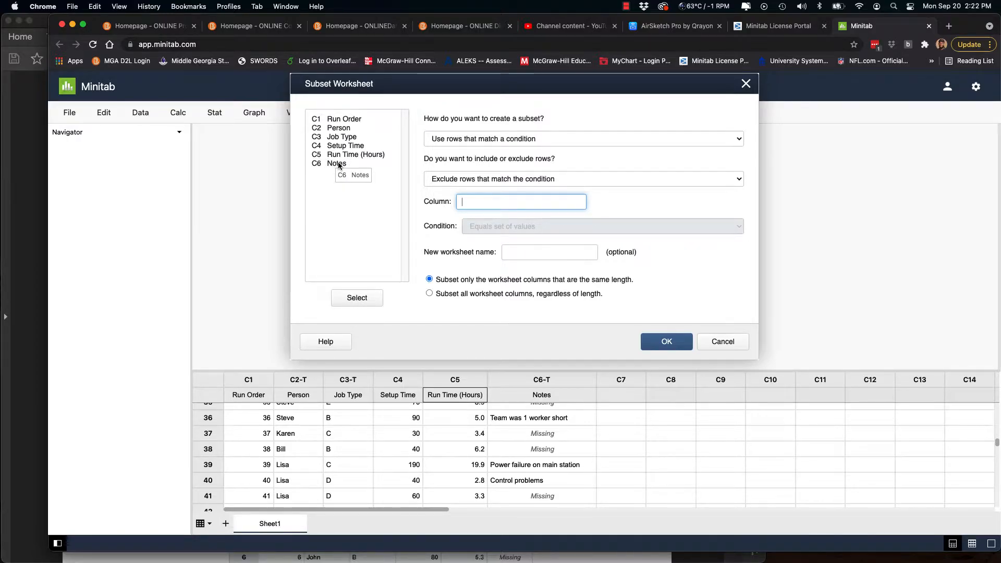
pyautogui.write('c6')
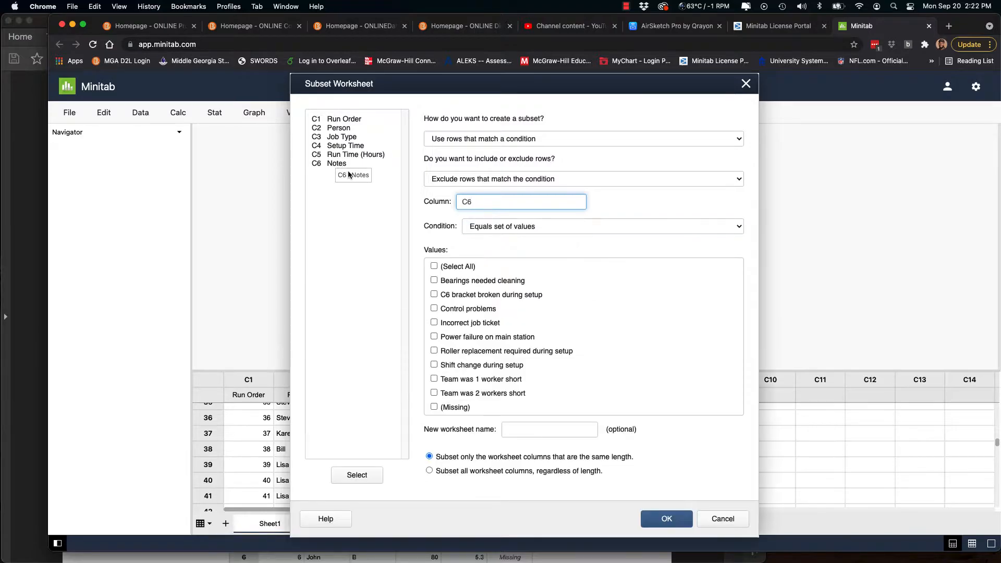
pyautogui.click(500, 246)
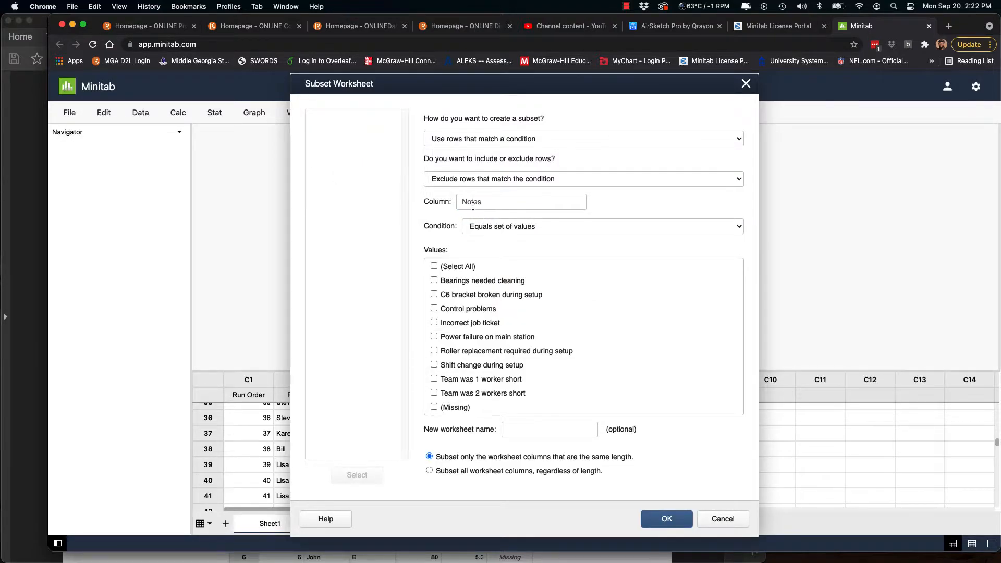
pyautogui.click(489, 201)
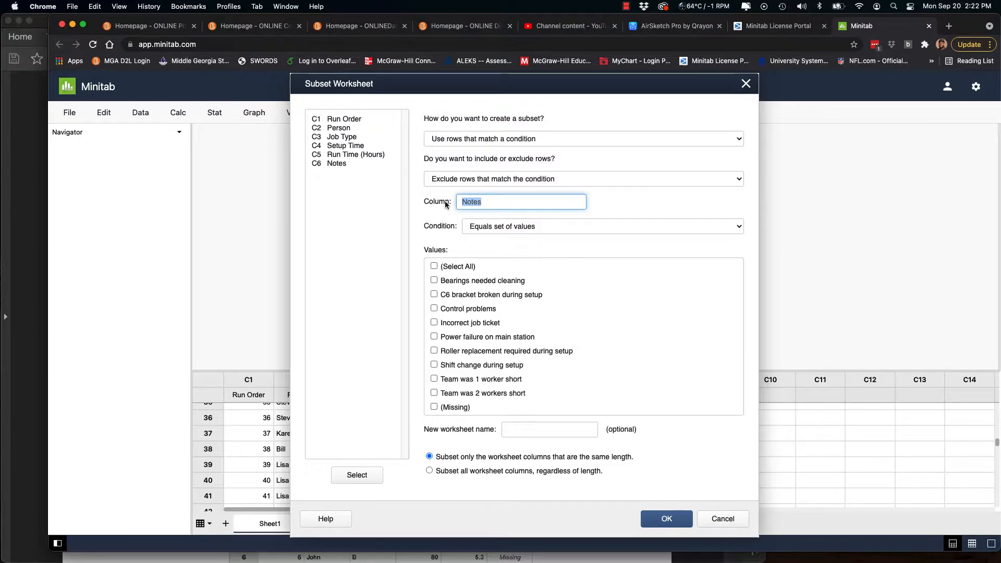
pyautogui.press('BackSpace')
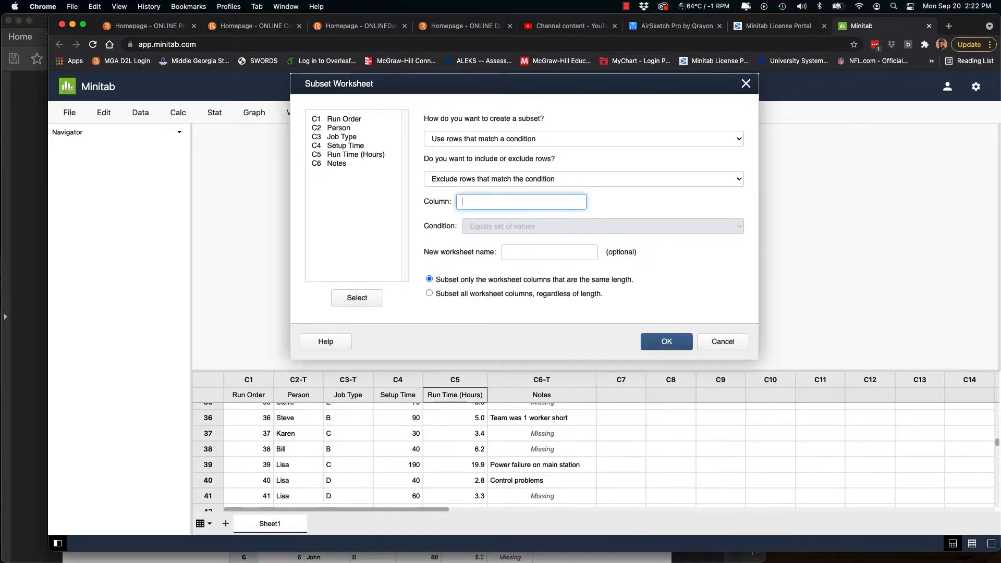
pyautogui.click(338, 164)
pyautogui.click(357, 297)
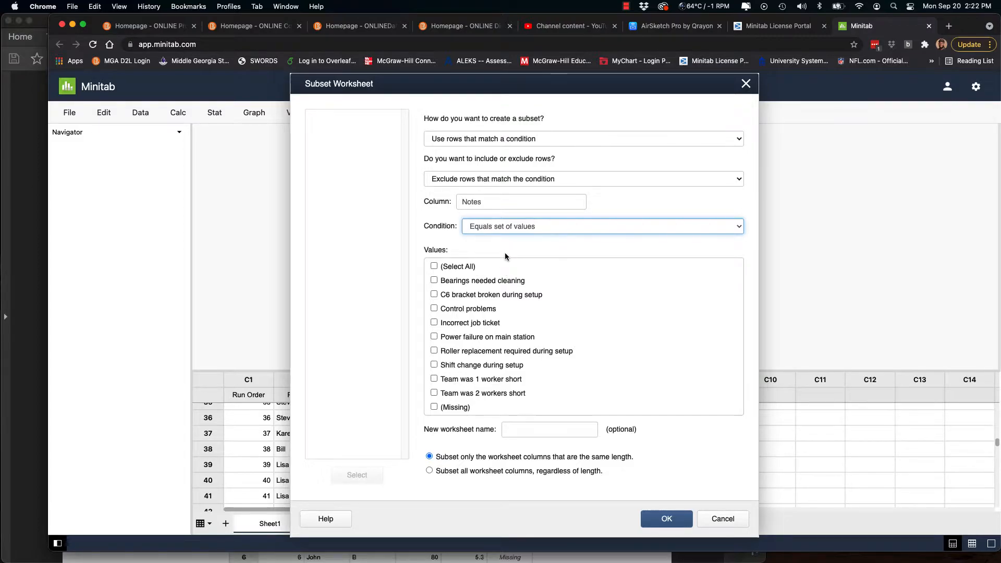
# Select the value "Power failure on main station" for exclusion and create the subset as a new worksheet named Setup Time.
pyautogui.click(434, 338)
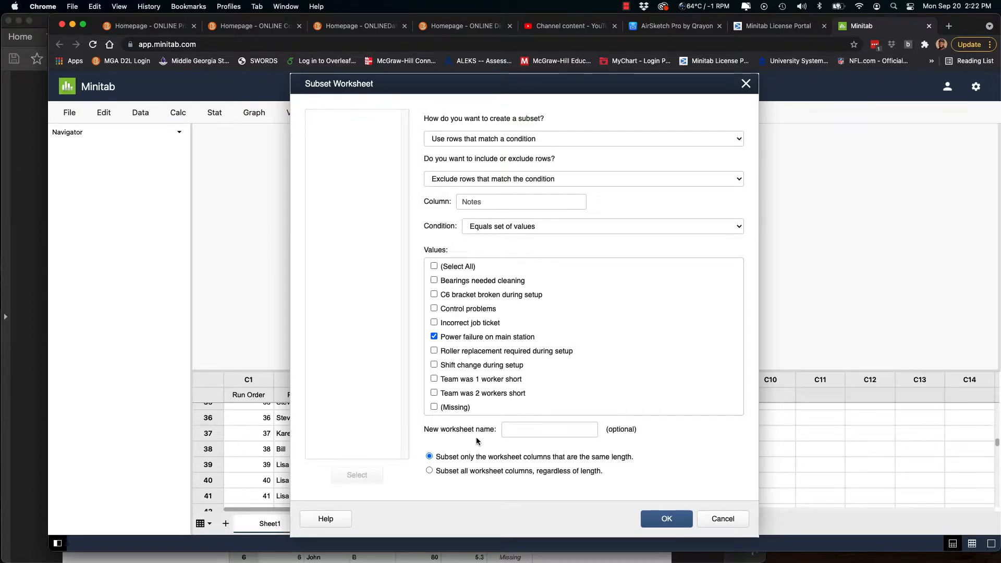
pyautogui.click(539, 431)
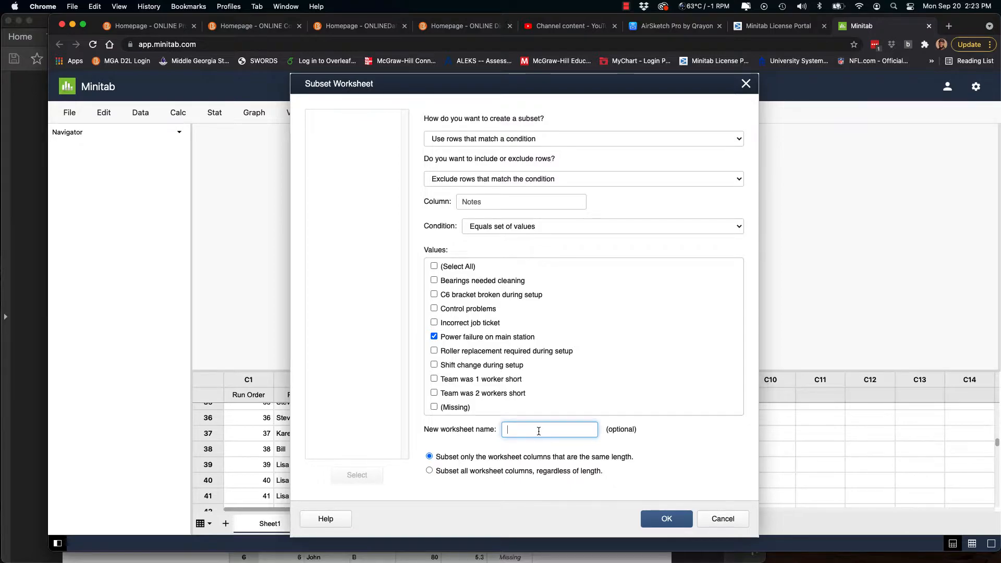
pyautogui.write('Setup Time')
pyautogui.click(669, 519)
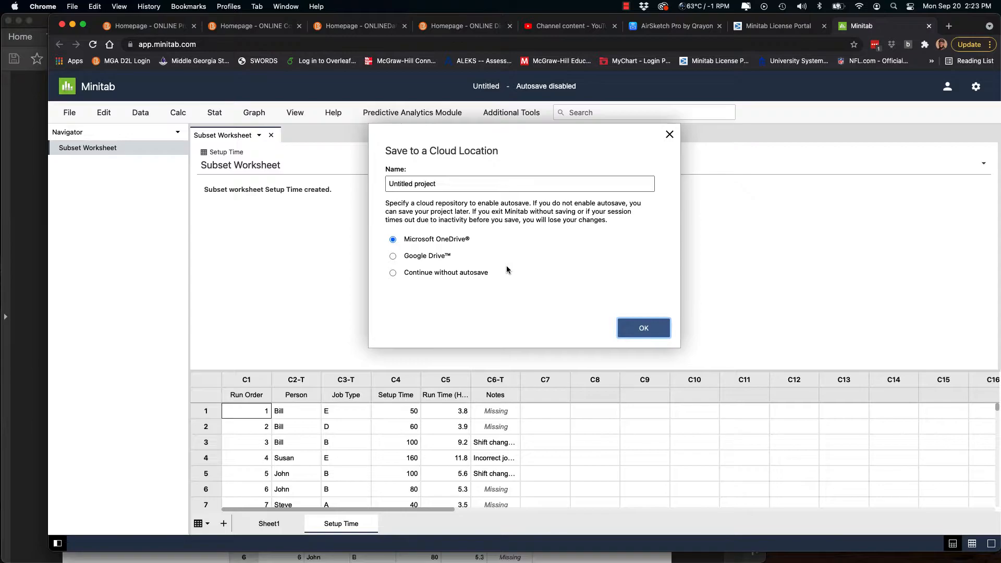
# Choose Google Drive as the cloud save location and name the project L14.
pyautogui.click(393, 256)
pyautogui.doubleClick(420, 183)
pyautogui.press('BackSpace')
pyautogui.press('BackSpace')
pyautogui.press('BackSpace')
pyautogui.press('BackSpace')
pyautogui.press('BackSpace')
pyautogui.press('BackSpace')
pyautogui.press('BackSpace')
pyautogui.press('BackSpace')
pyautogui.press('BackSpace')
pyautogui.press('BackSpace')
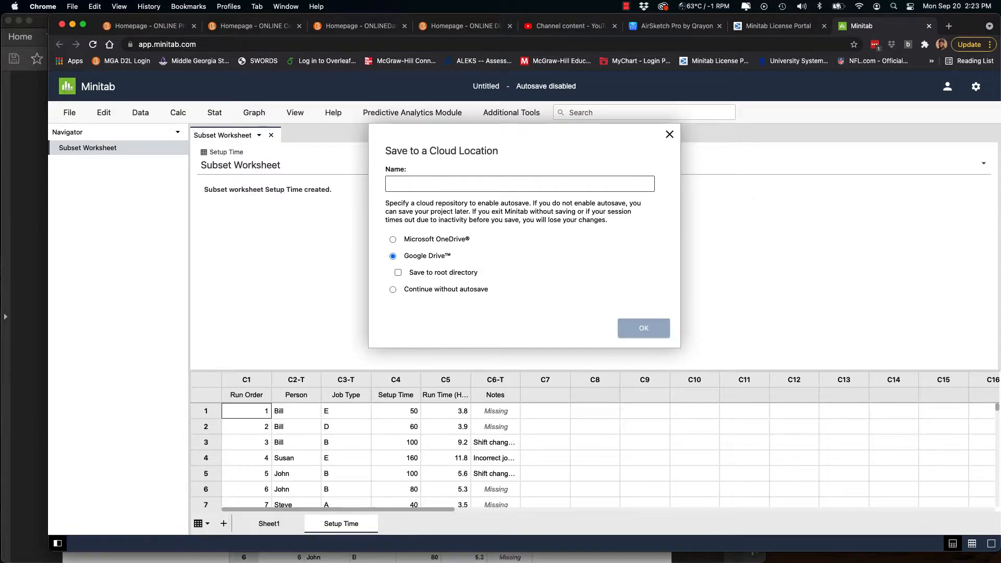
pyautogui.write('L14')
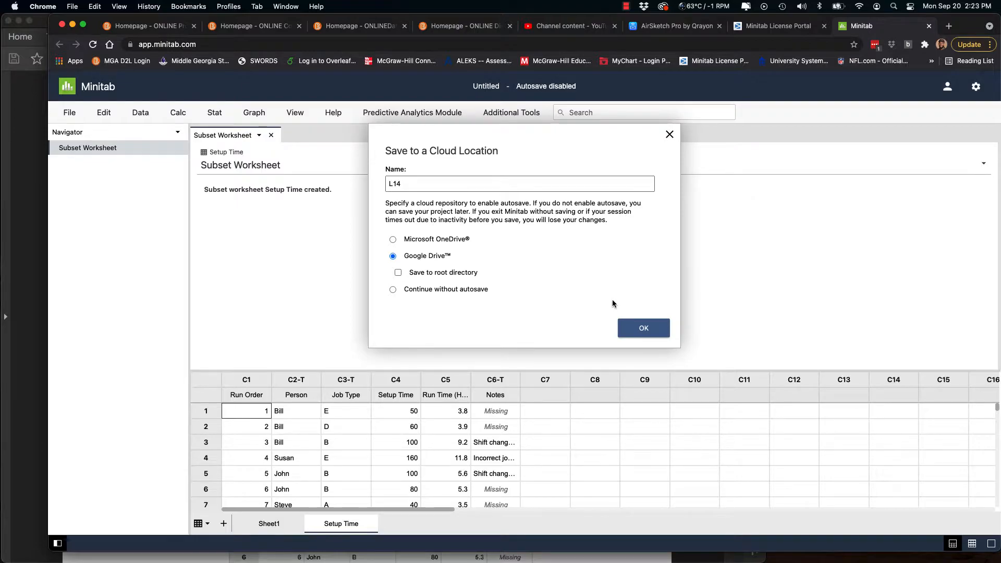
# Save the project to the Minitab folder on Google Drive.
pyautogui.click(642, 329)
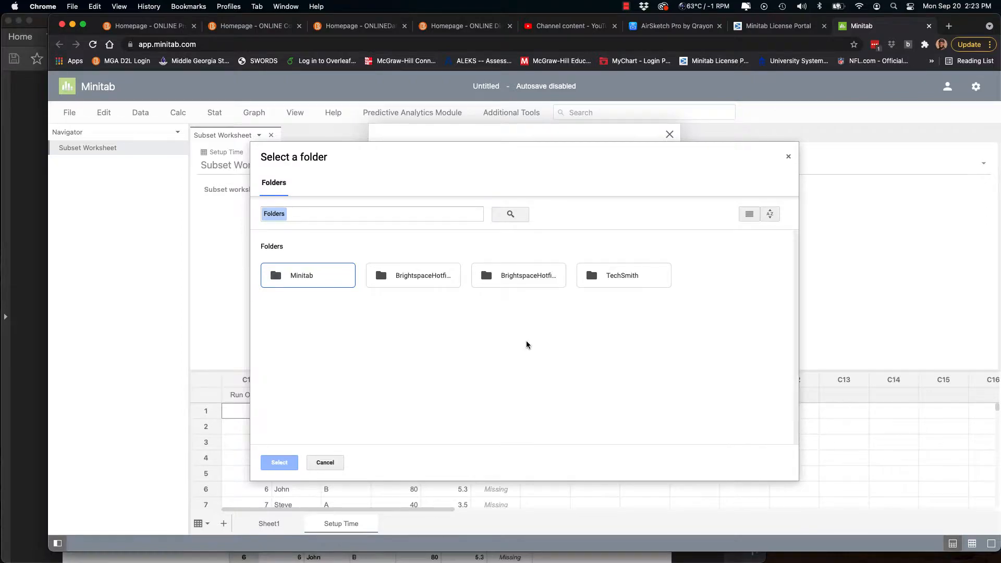
pyautogui.click(316, 282)
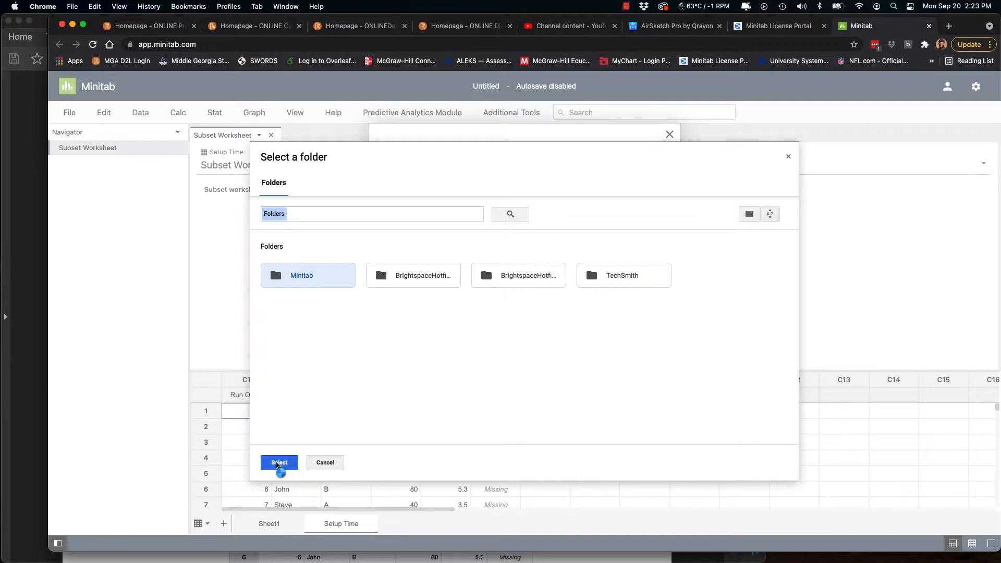
pyautogui.click(279, 463)
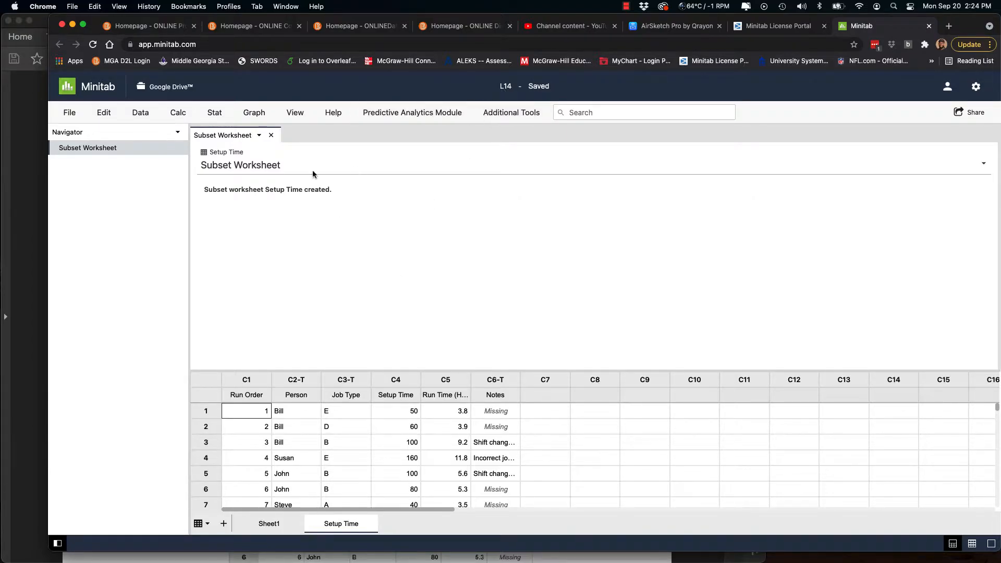
# Download a copy of the L14 project to the computer and dismiss the browser's download bar.
pyautogui.click(71, 116)
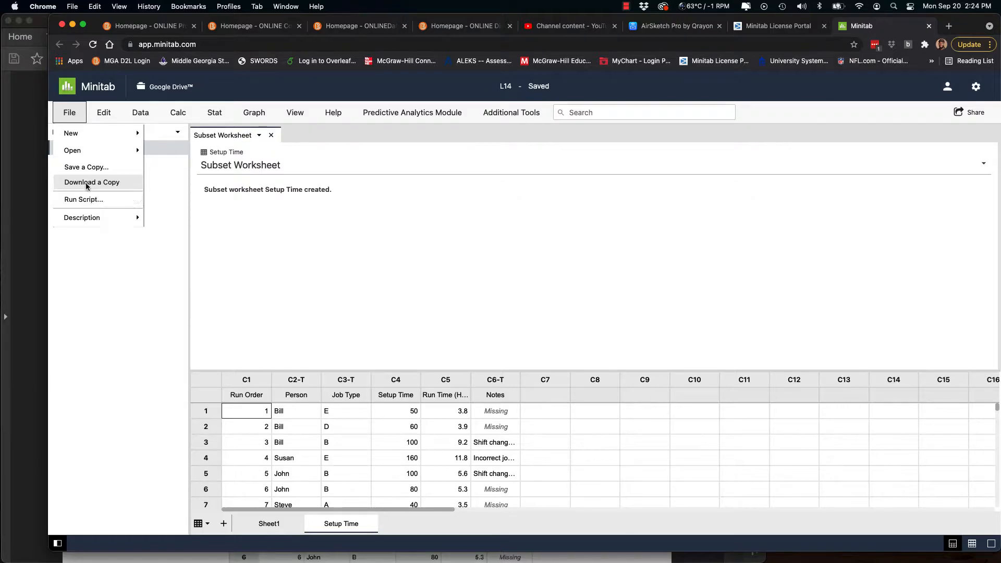
pyautogui.click(86, 184)
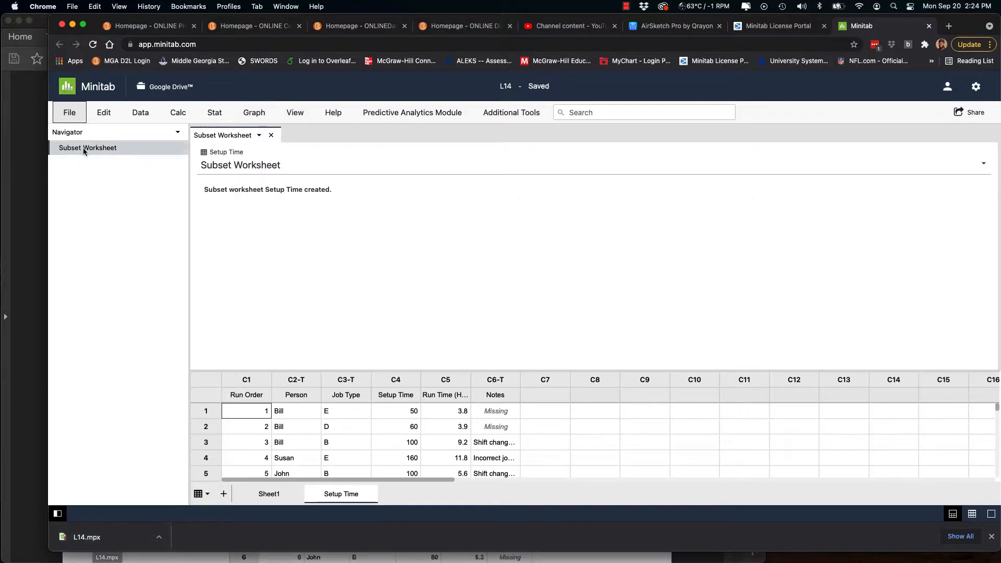
pyautogui.click(70, 111)
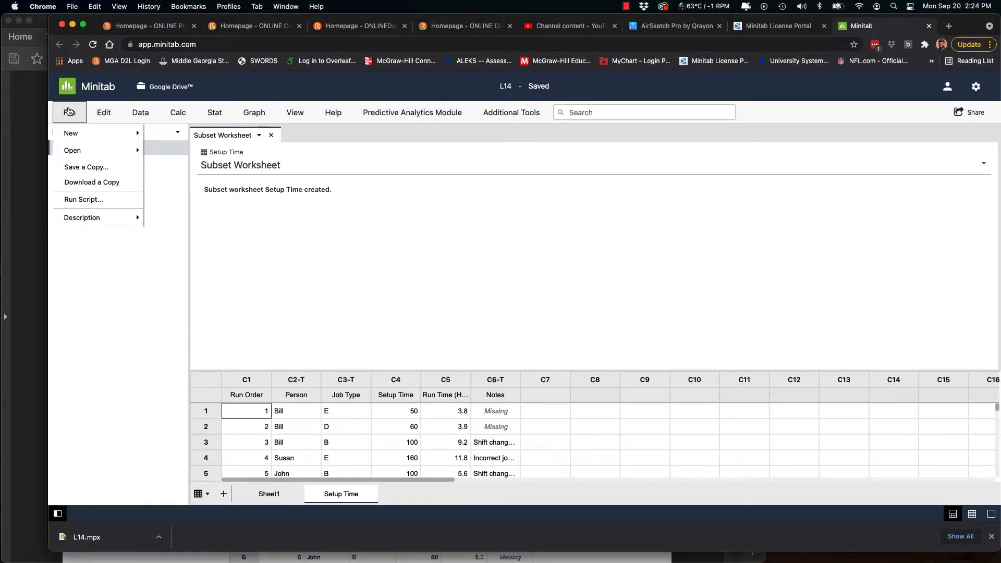
pyautogui.click(69, 111)
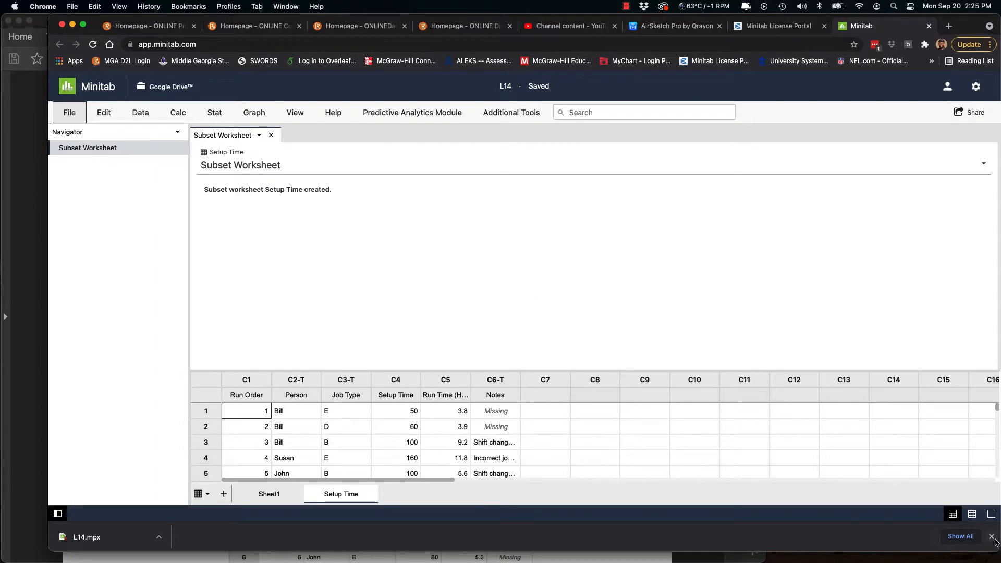
pyautogui.click(992, 537)
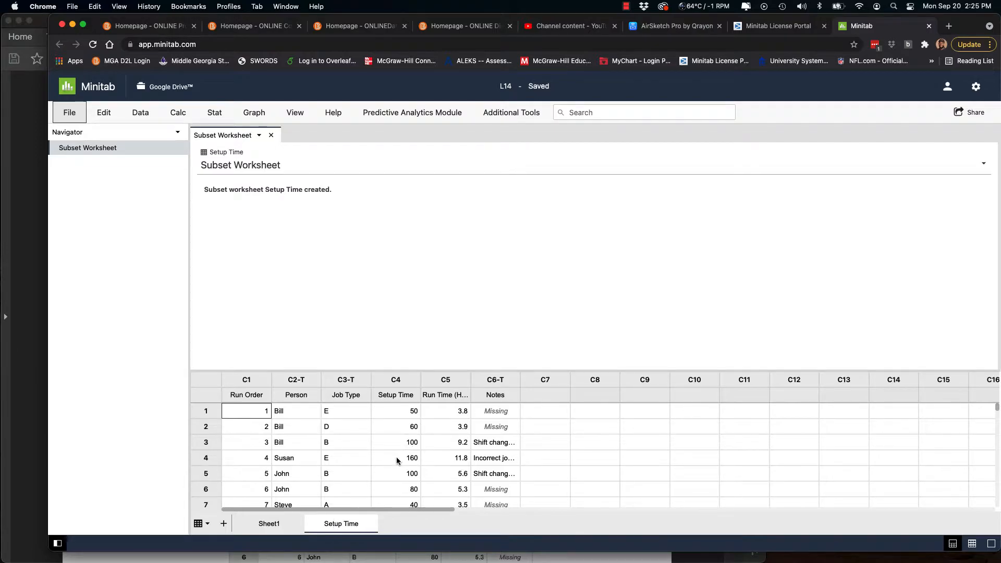
# Compare the rows around row 39 in Sheet1 and the Setup Time worksheet to check the excluded power failure entry.
pyautogui.click(268, 523)
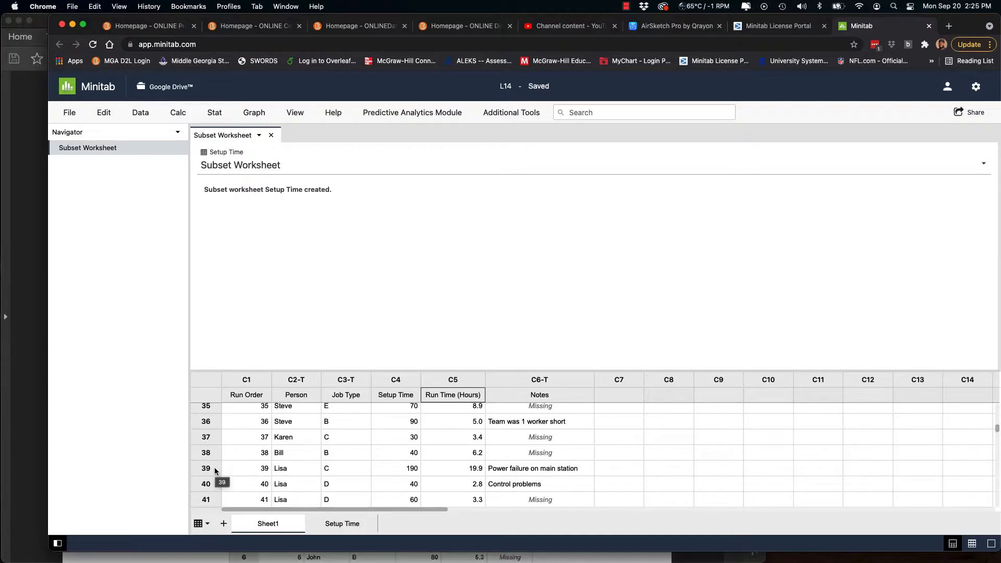
pyautogui.click(338, 523)
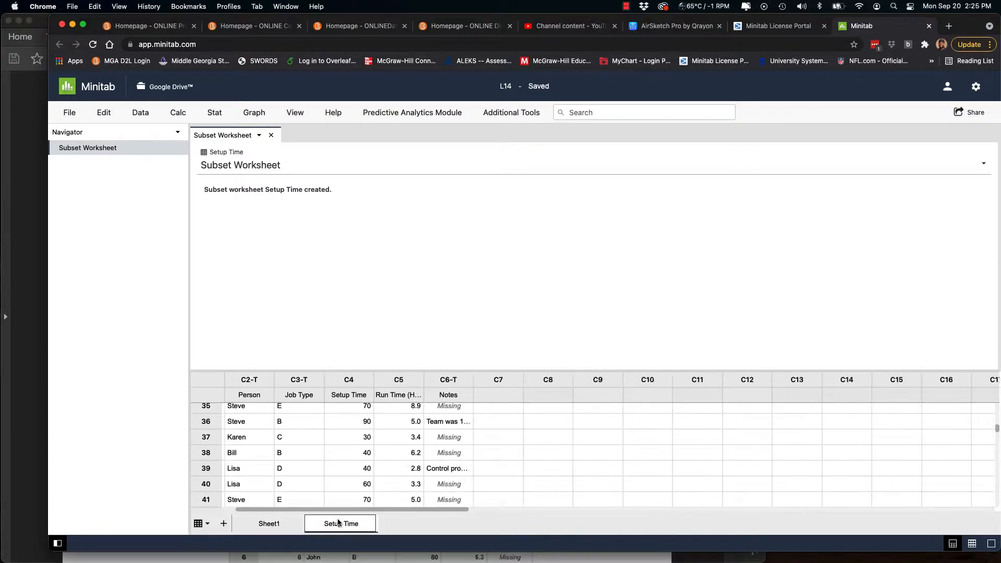
pyautogui.hscroll(-2, 354, 459)
pyautogui.scroll(-3, 354, 459)
pyautogui.scroll(5, 355, 462)
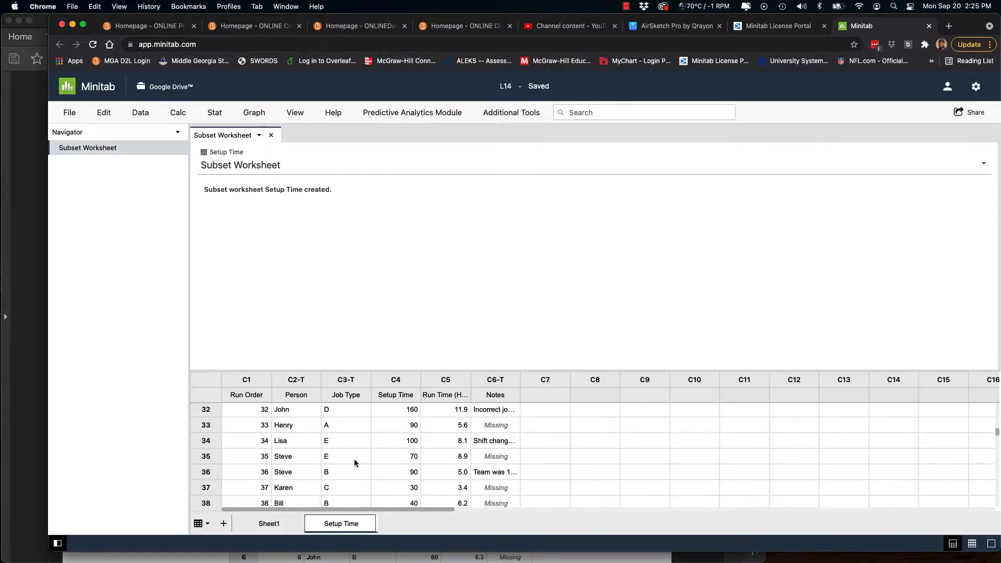
pyautogui.scroll(-1, 354, 462)
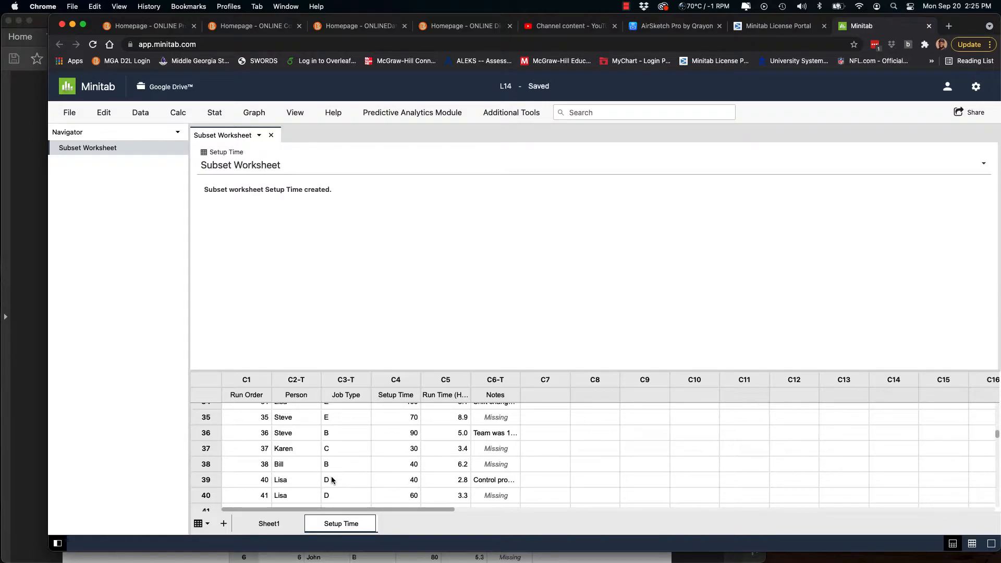
pyautogui.scroll(-1, 331, 480)
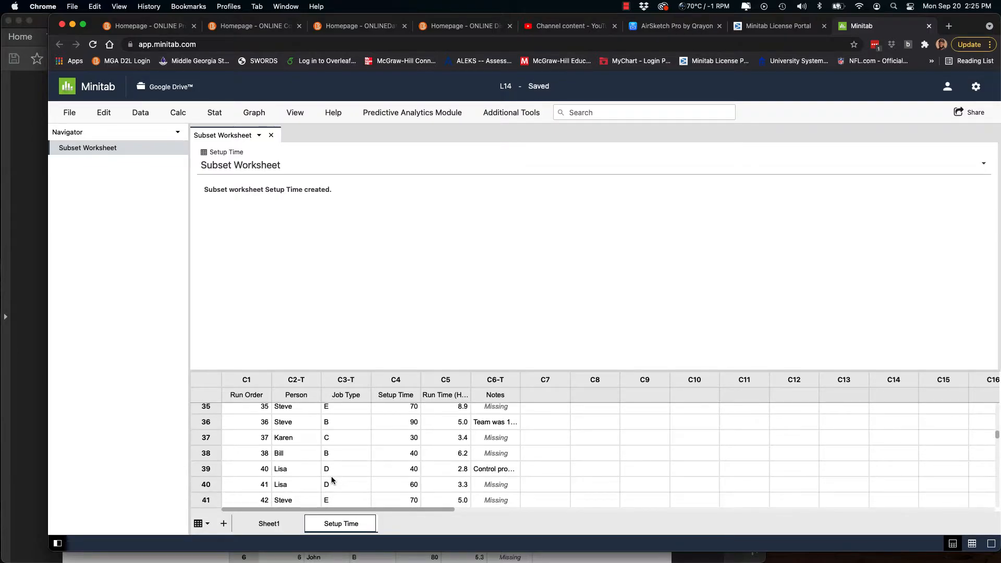
# Compare the last data rows of the Setup Time worksheet with those of Sheet1 to see how many rows were excluded.
pyautogui.scroll(-1, 332, 479)
pyautogui.scroll(-1, 332, 478)
pyautogui.scroll(-15, 331, 476)
pyautogui.scroll(-15, 330, 477)
pyautogui.scroll(-14, 331, 481)
pyautogui.scroll(-16, 331, 482)
pyautogui.scroll(-5, 331, 478)
pyautogui.scroll(-7, 330, 478)
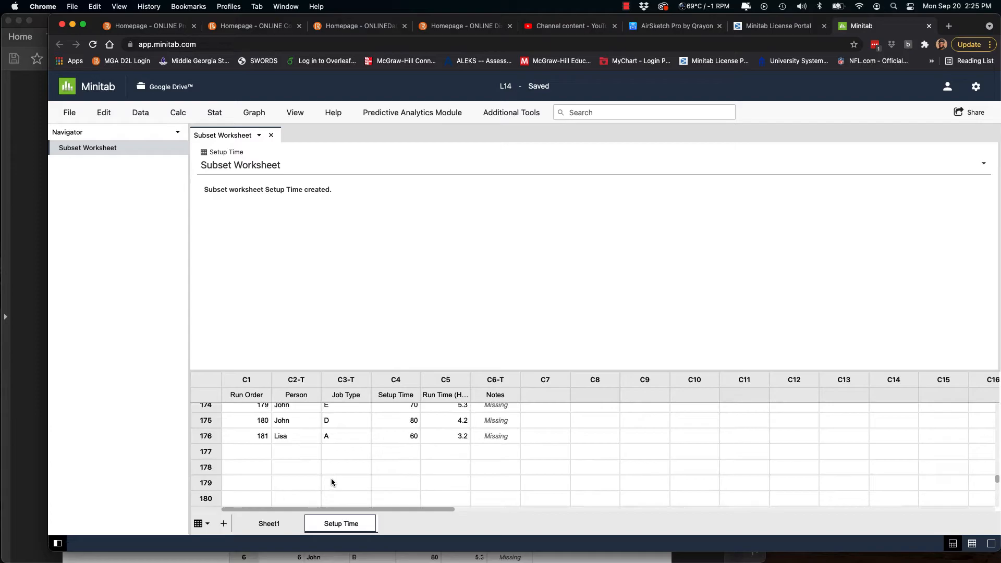
pyautogui.click(266, 523)
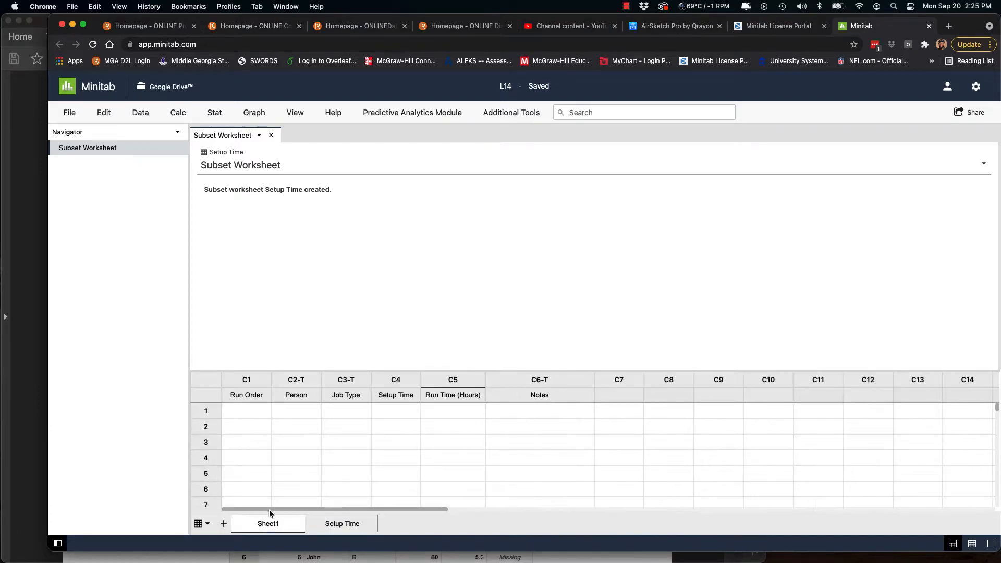
pyautogui.scroll(-20, 283, 483)
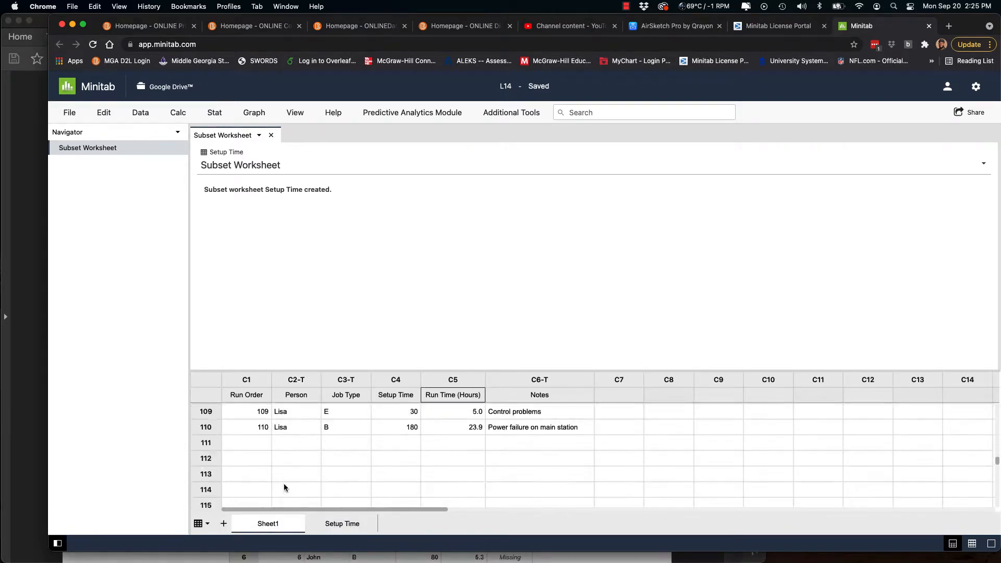
pyautogui.scroll(-12, 284, 483)
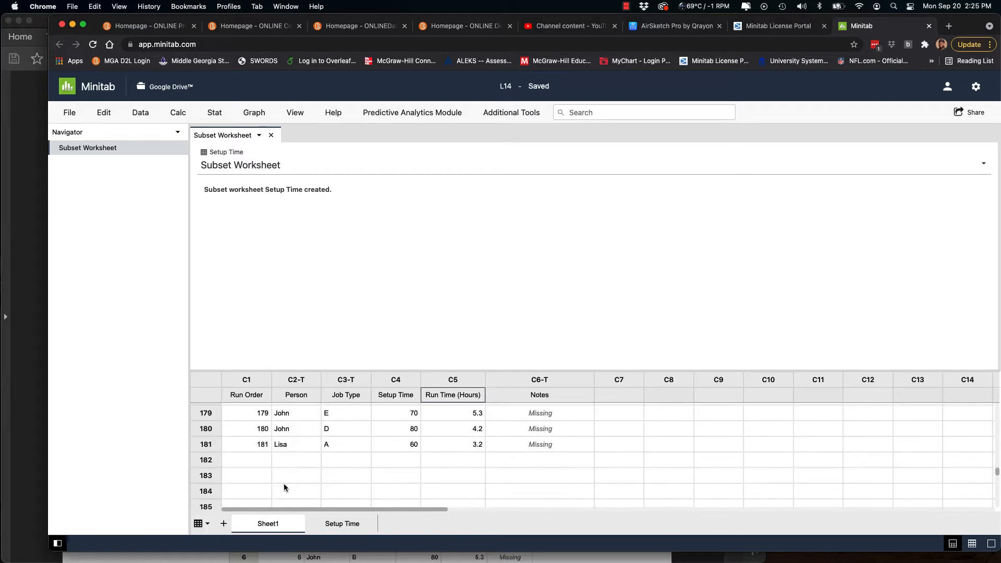
pyautogui.scroll(2, 285, 487)
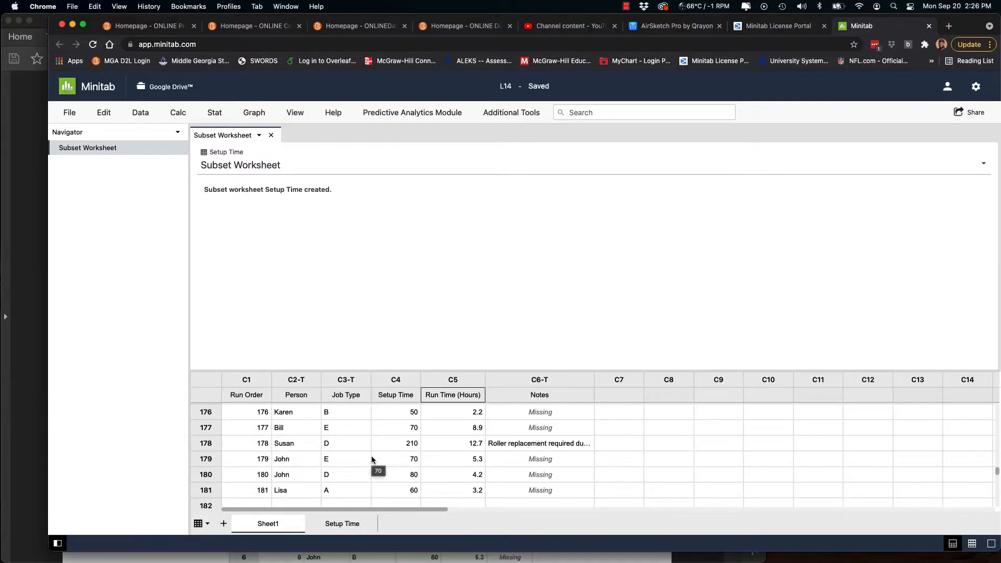
# Return to the Setup Time worksheet and examine its first rows for inconsistently spelled entries in the Person column.
pyautogui.scroll(10, 372, 460)
pyautogui.scroll(3, 371, 457)
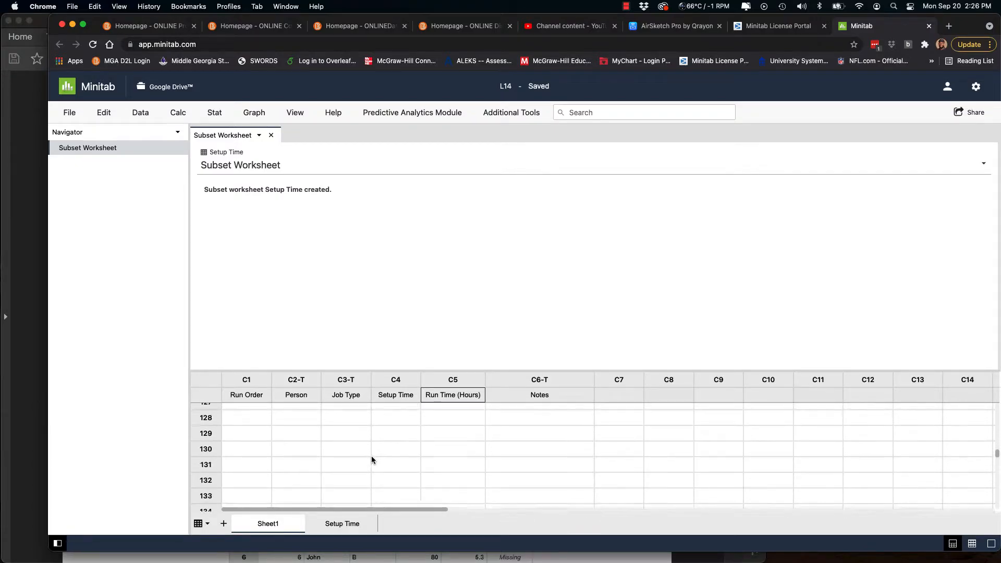
pyautogui.click(344, 523)
pyautogui.scroll(20, 351, 457)
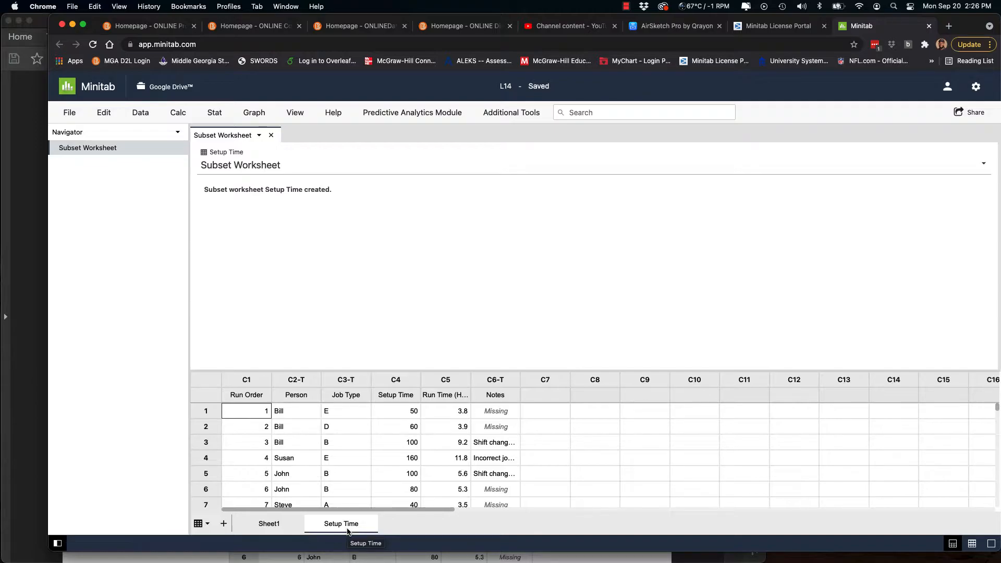
pyautogui.scroll(-2, 358, 476)
pyautogui.scroll(-2, 358, 477)
pyautogui.scroll(4, 358, 476)
pyautogui.scroll(-4, 332, 468)
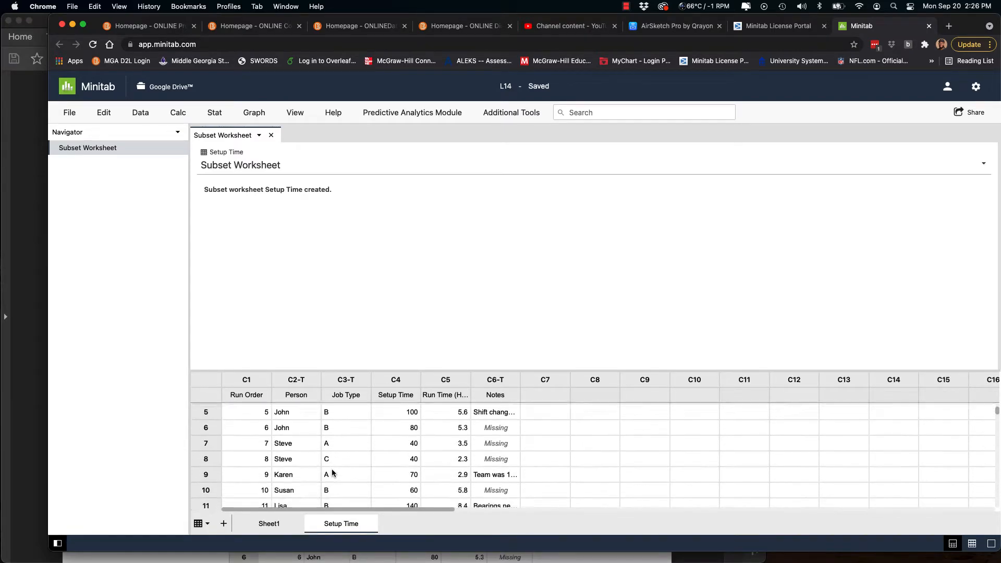
pyautogui.scroll(-1, 332, 468)
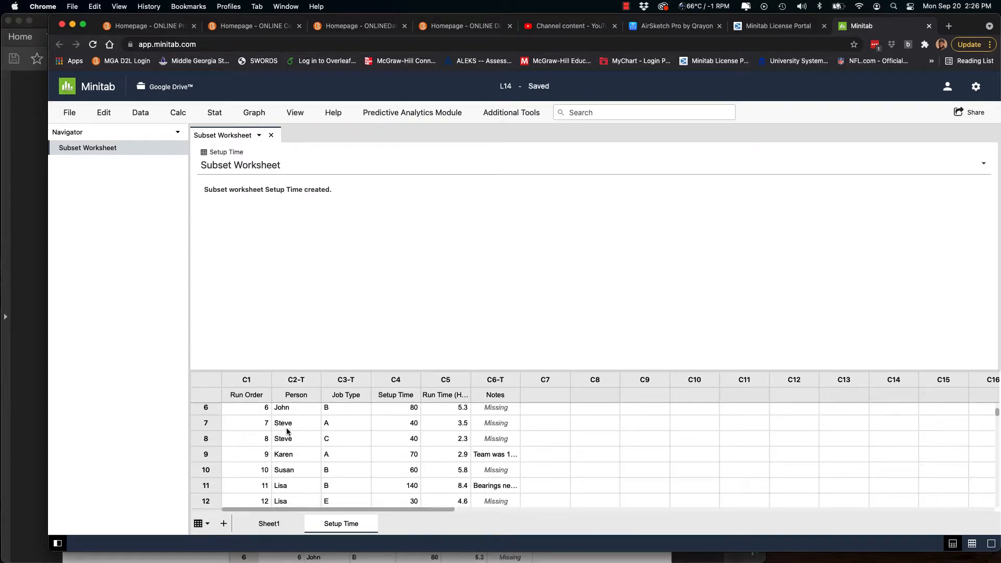
pyautogui.scroll(-3, 323, 488)
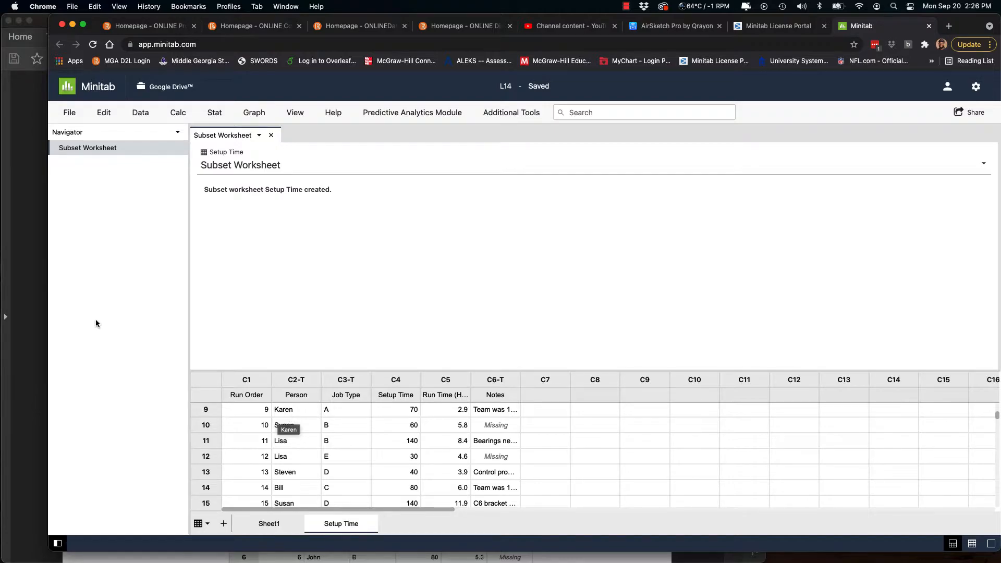
# Switch to the L14 notes in Acrobat and find the page 6 instructions for recoding the Person column.
pyautogui.click(39, 307)
pyautogui.scroll(-10, 230, 416)
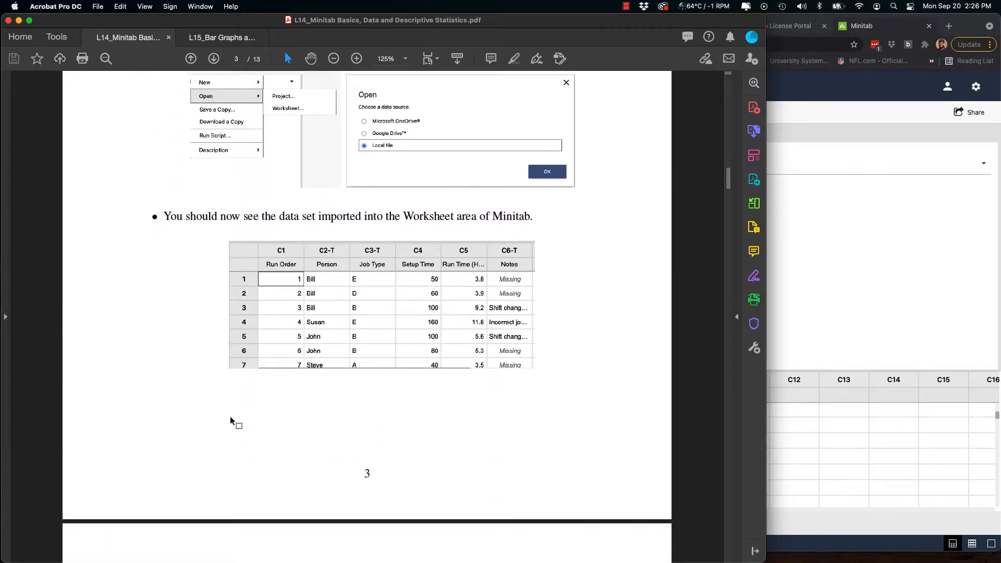
pyautogui.scroll(-15, 230, 416)
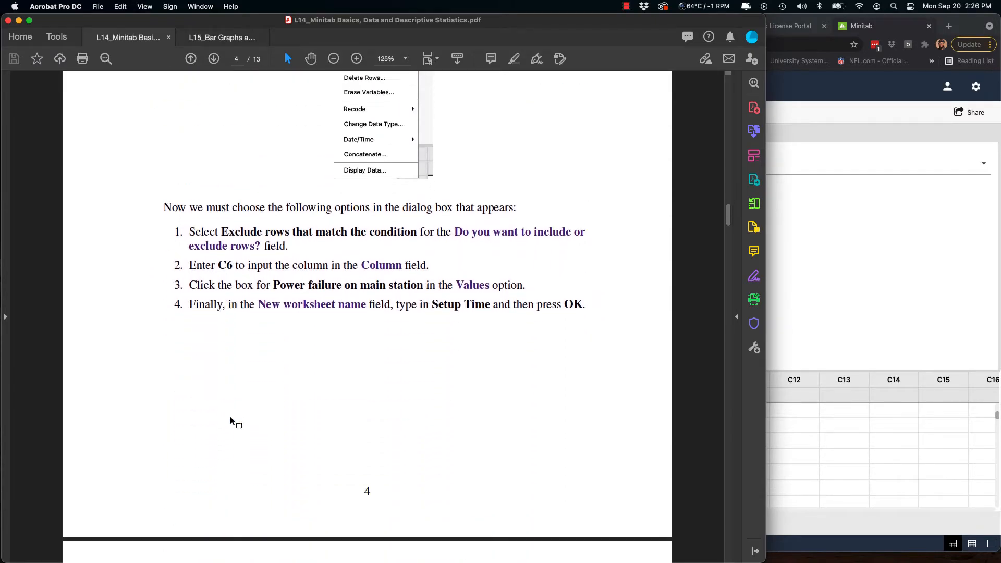
pyautogui.scroll(-15, 230, 417)
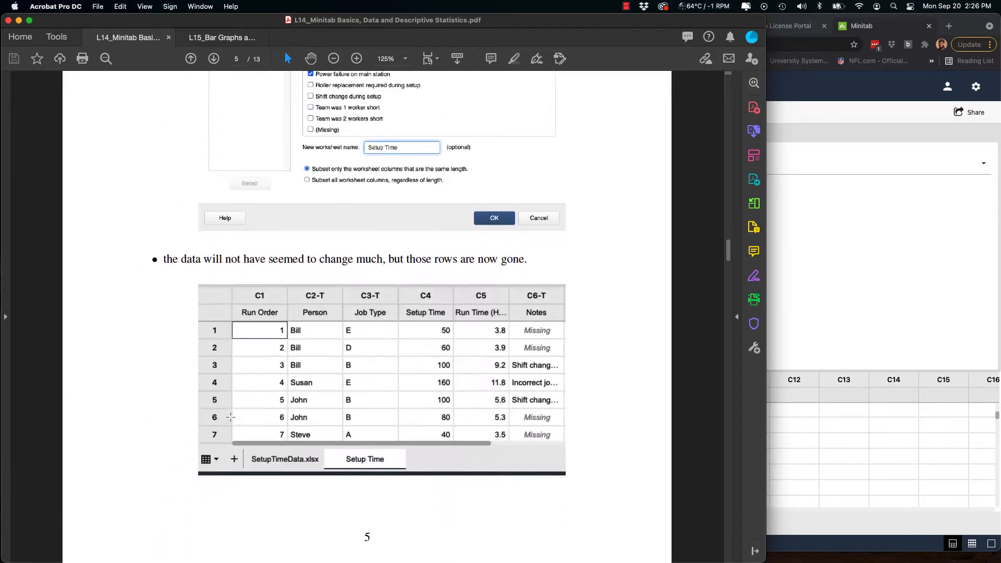
pyautogui.scroll(-2, 230, 416)
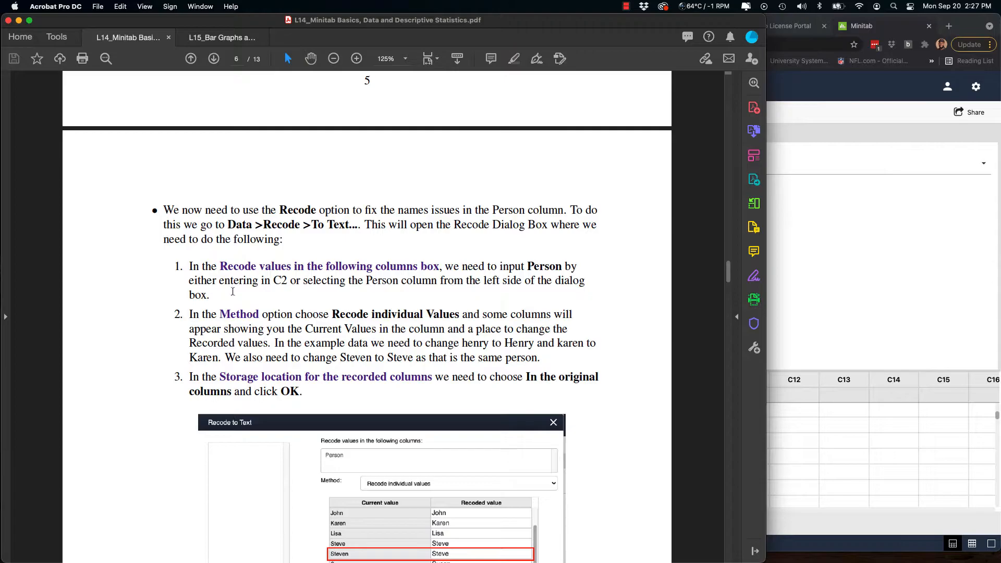
pyautogui.doubleClick(293, 215)
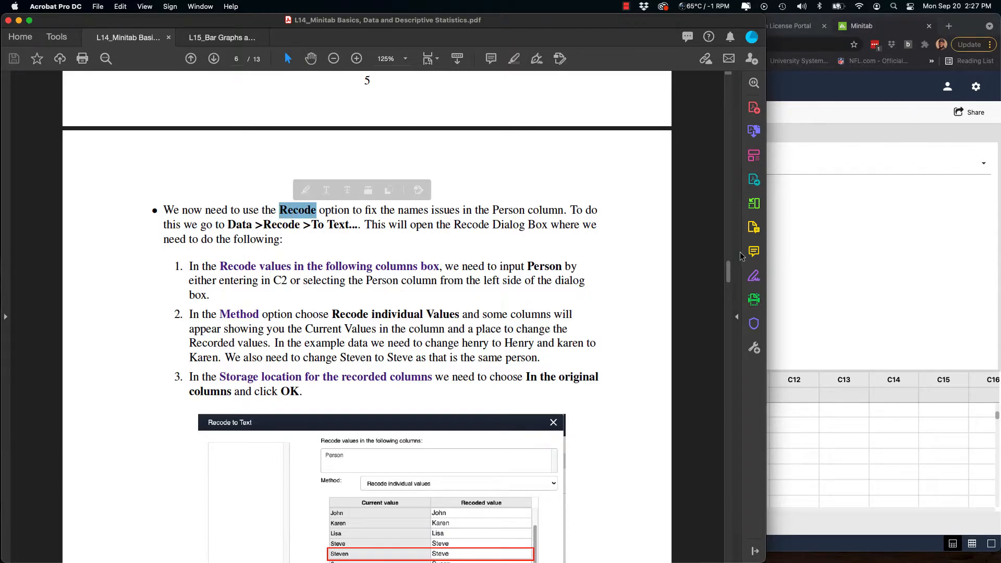
# Back in Minitab, start a Recode to Text on column C2 (Person) using the Recode individual values method.
pyautogui.click(811, 262)
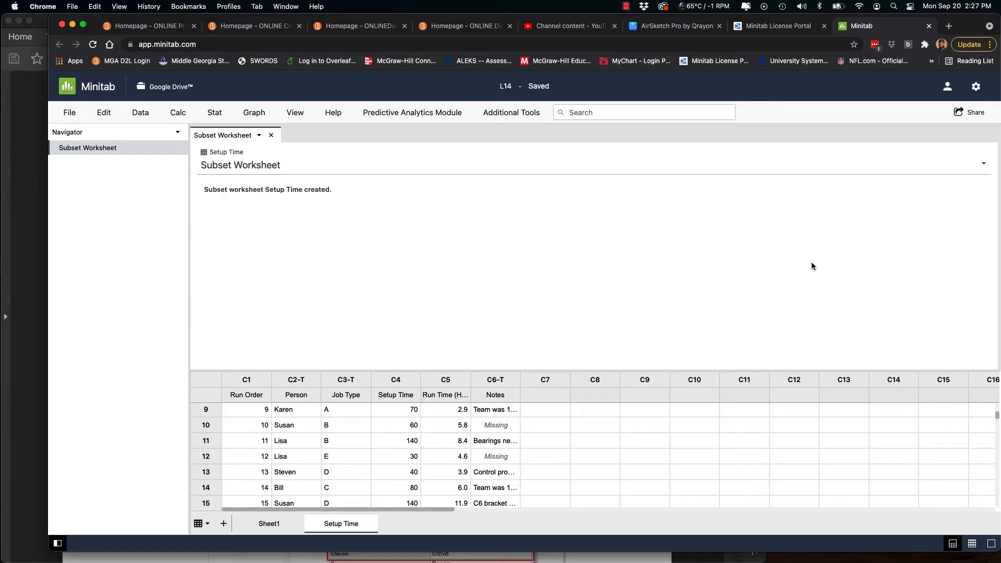
pyautogui.click(150, 117)
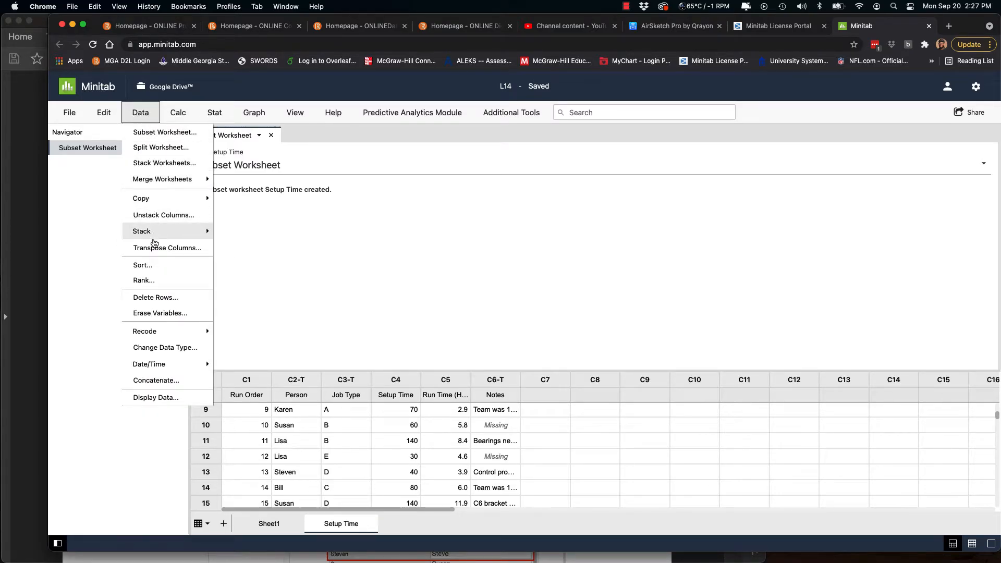
pyautogui.moveTo(178, 331)
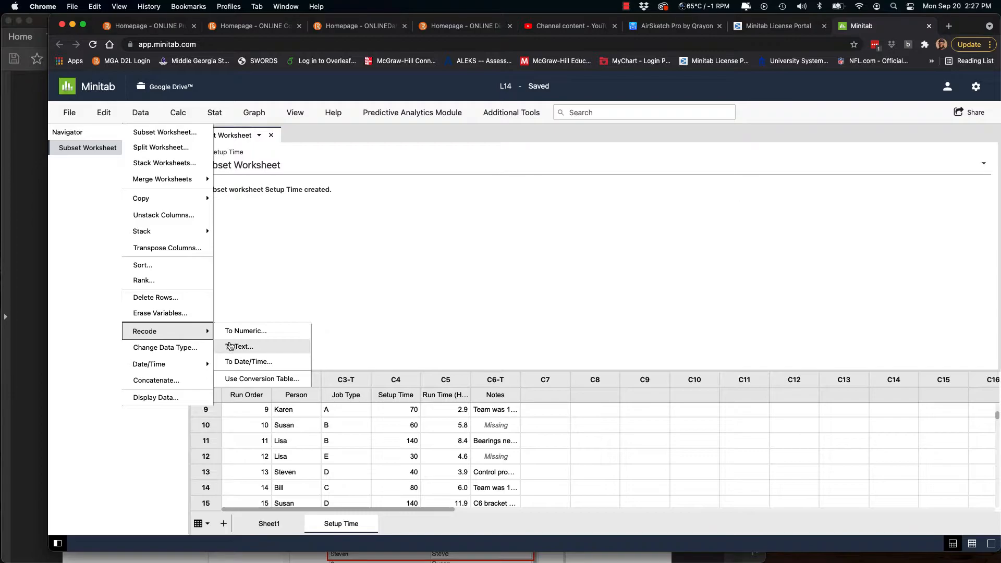
pyautogui.click(231, 347)
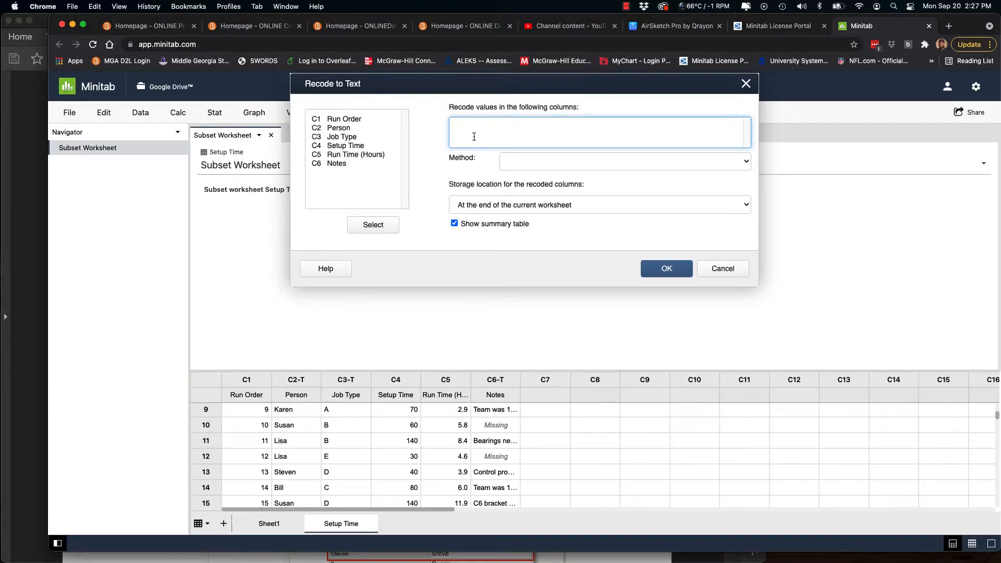
pyautogui.write('C2')
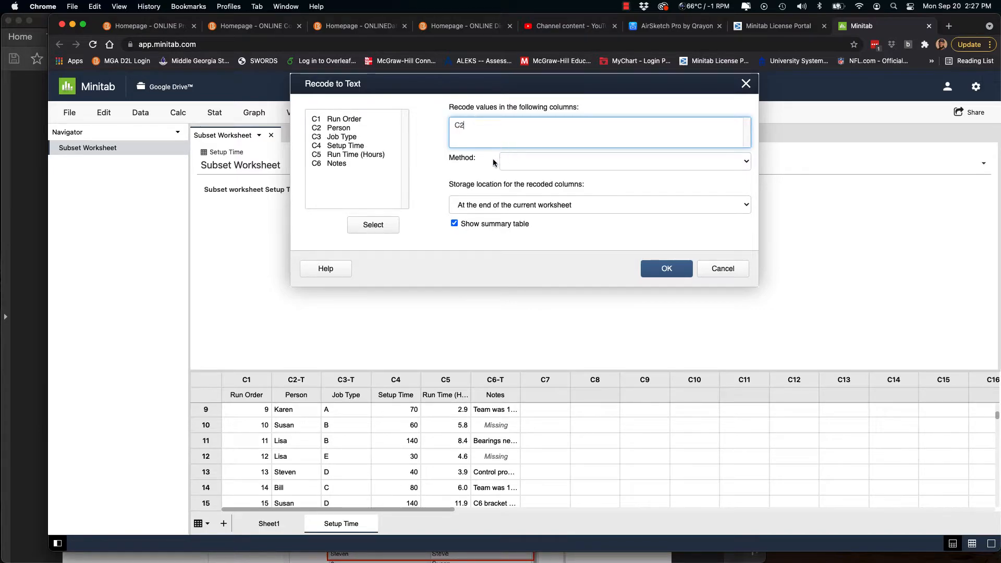
pyautogui.click(517, 163)
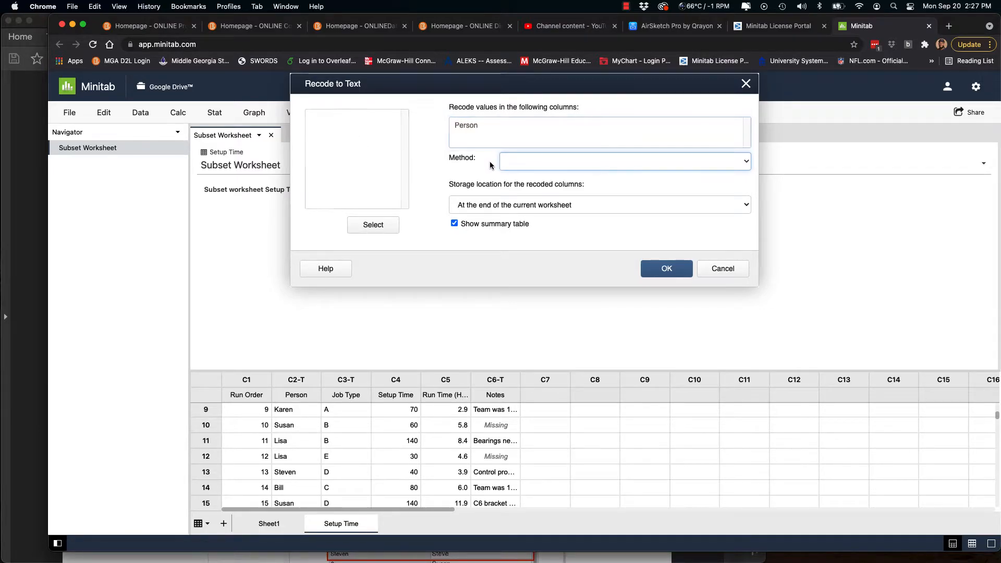
pyautogui.click(555, 163)
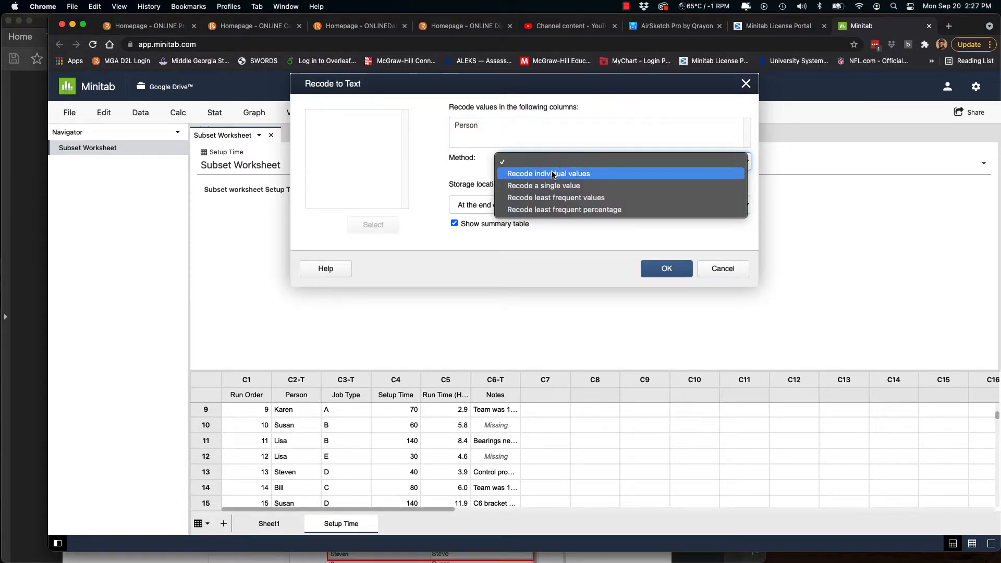
pyautogui.click(552, 174)
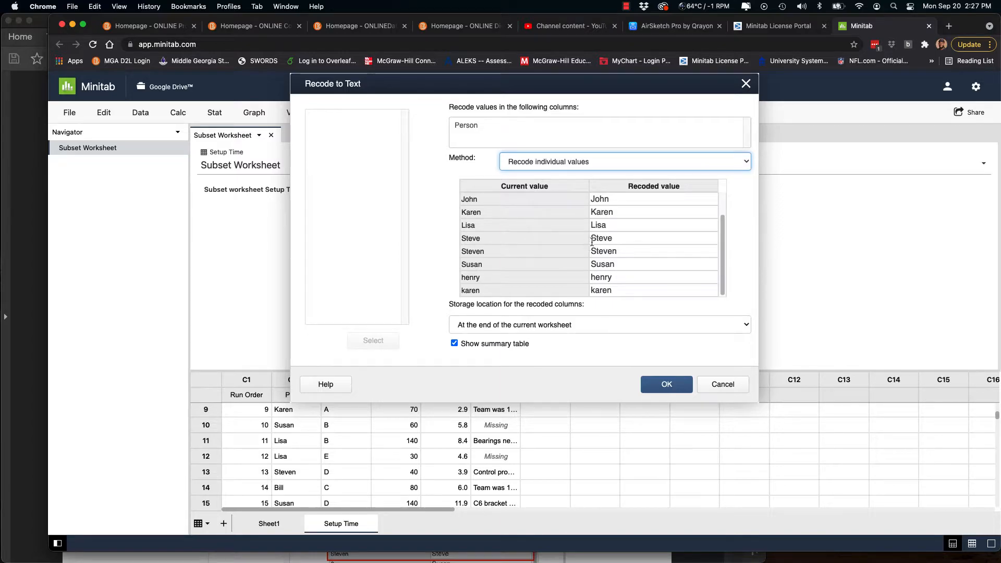
# Recode the longer variant of the duplicated first name to its short form and capitalise the two names written in lowercase.
pyautogui.click(622, 249)
pyautogui.press('BackSpace')
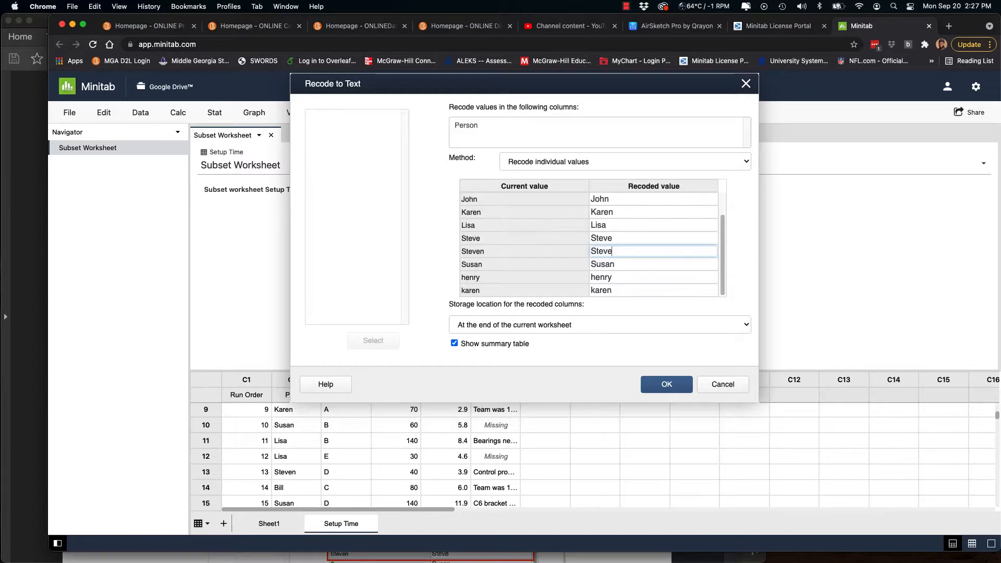
pyautogui.click(620, 265)
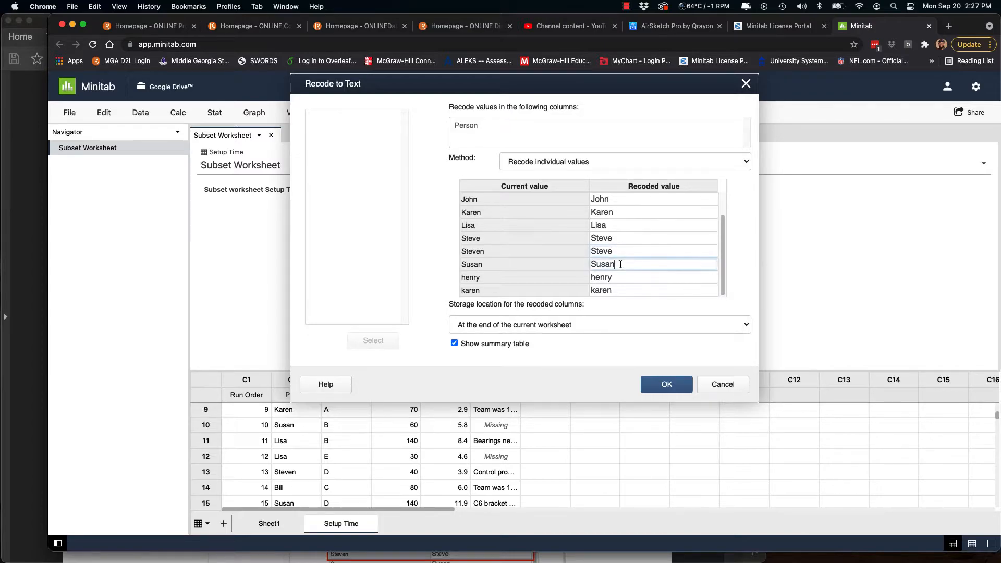
pyautogui.click(594, 278)
pyautogui.press('BackSpace')
pyautogui.write('H')
pyautogui.click(595, 290)
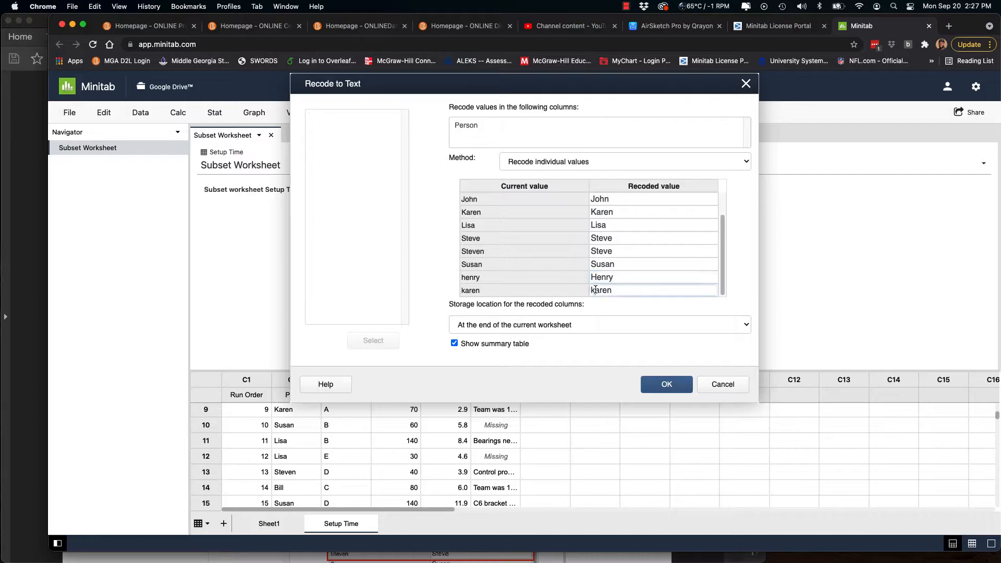
pyautogui.press('BackSpace')
pyautogui.write('K')
pyautogui.press('Tab')
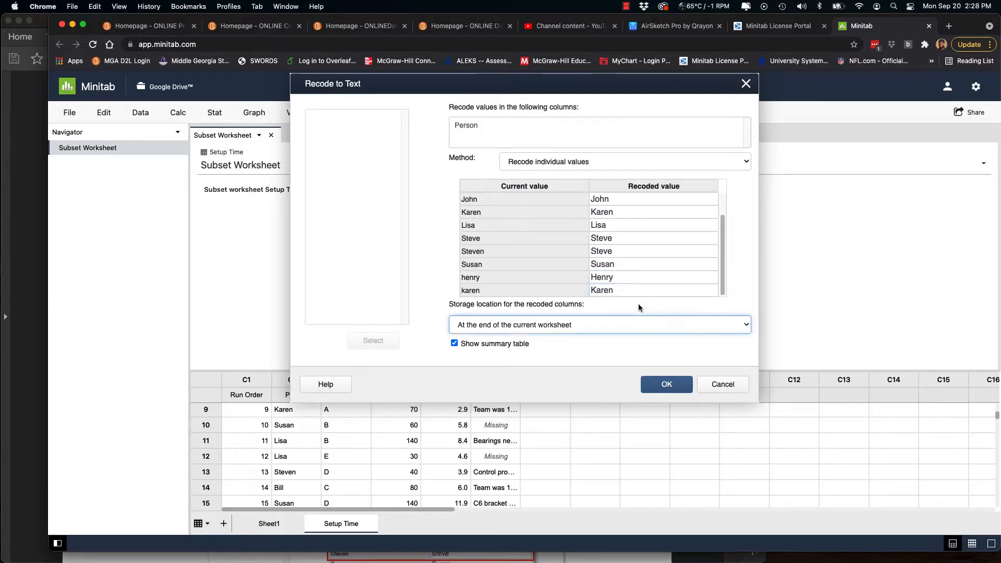
# Check the storage setting in the L14 notes, set the storage location to In the original columns, and run the recode.
pyautogui.click(596, 327)
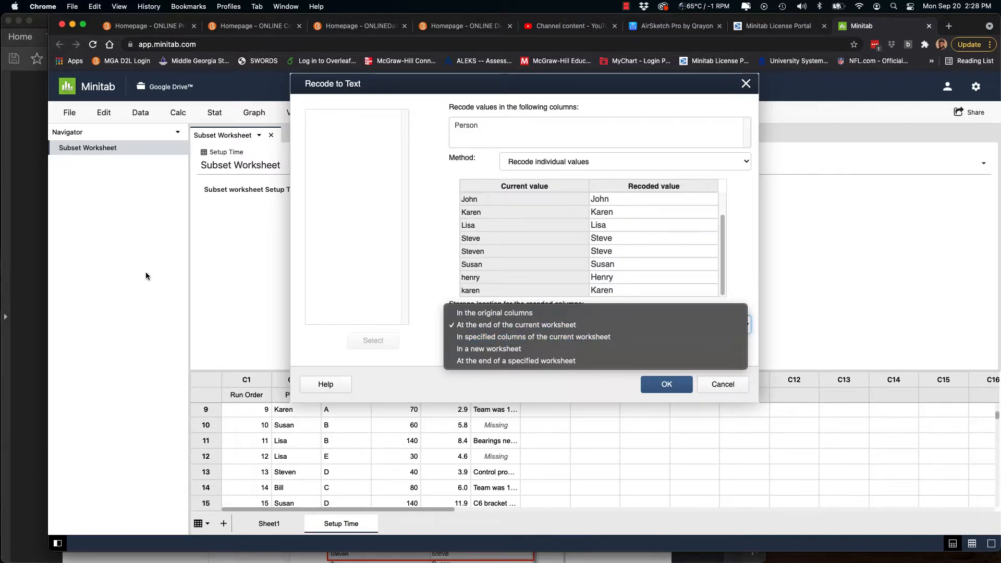
pyautogui.click(27, 232)
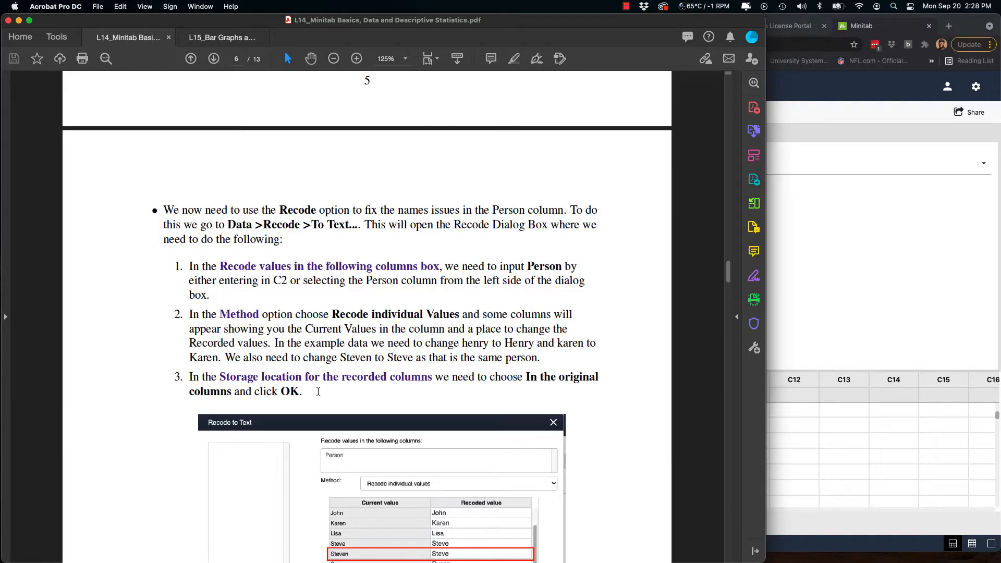
pyautogui.scroll(-5, 318, 392)
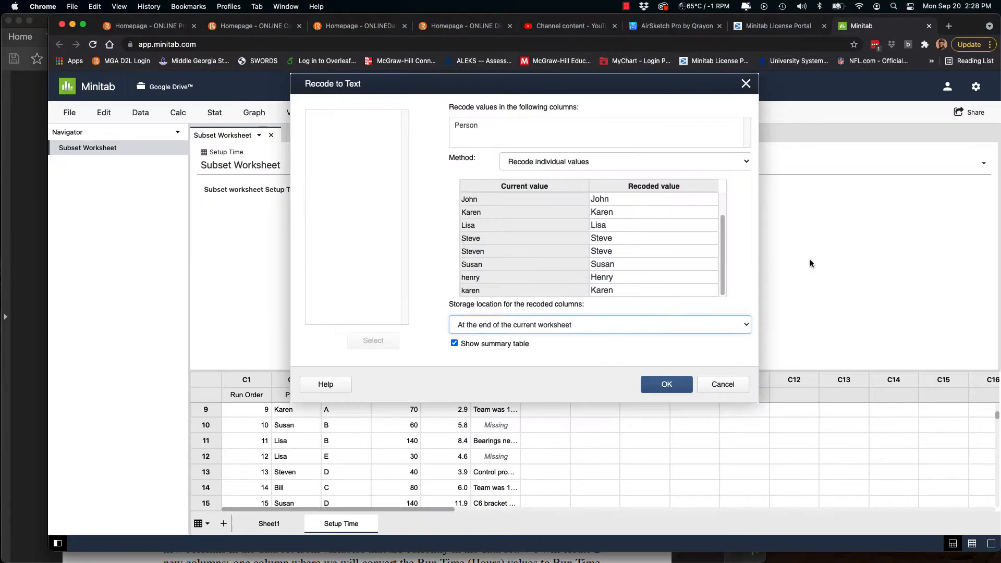
pyautogui.click(809, 259)
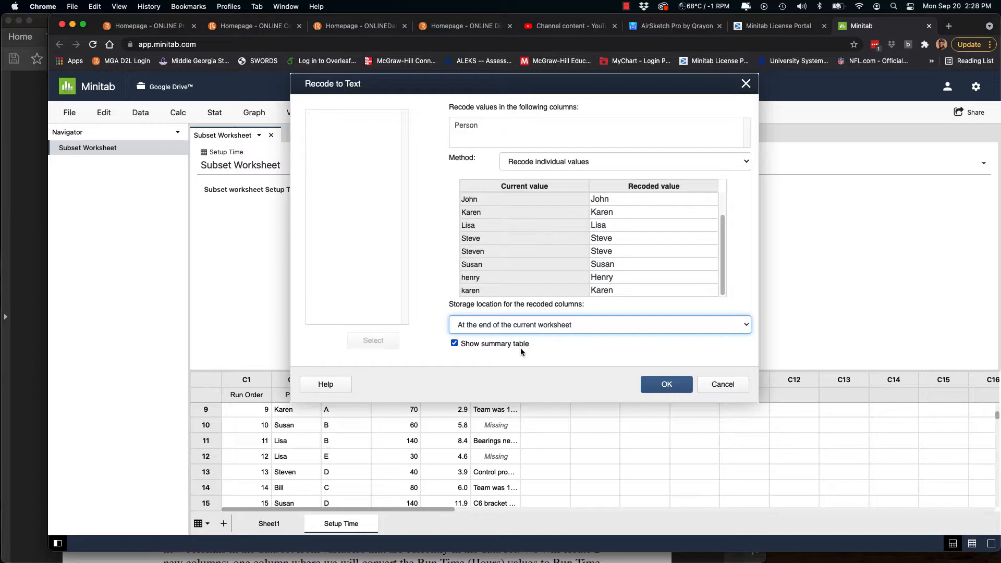
pyautogui.click(673, 325)
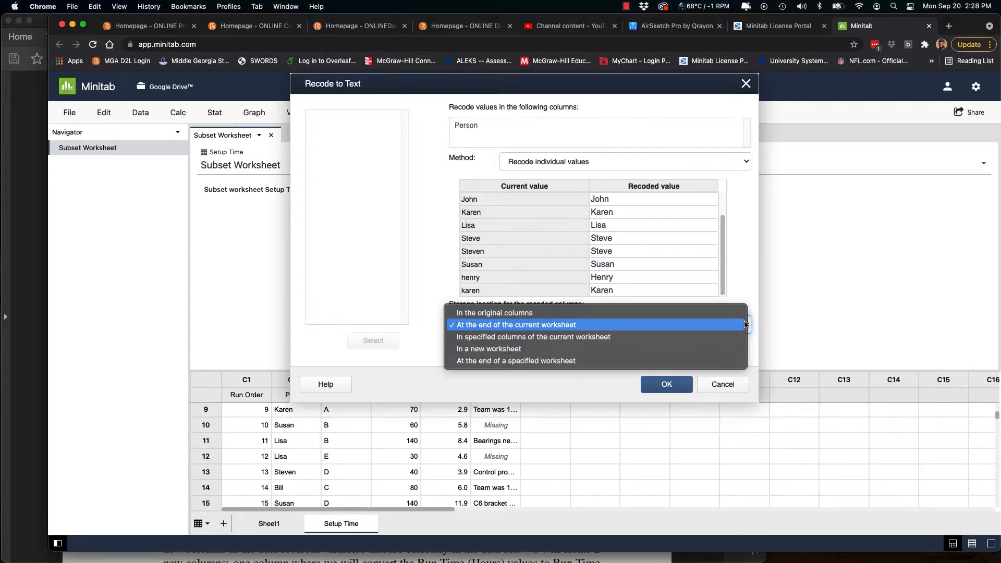
pyautogui.click(685, 317)
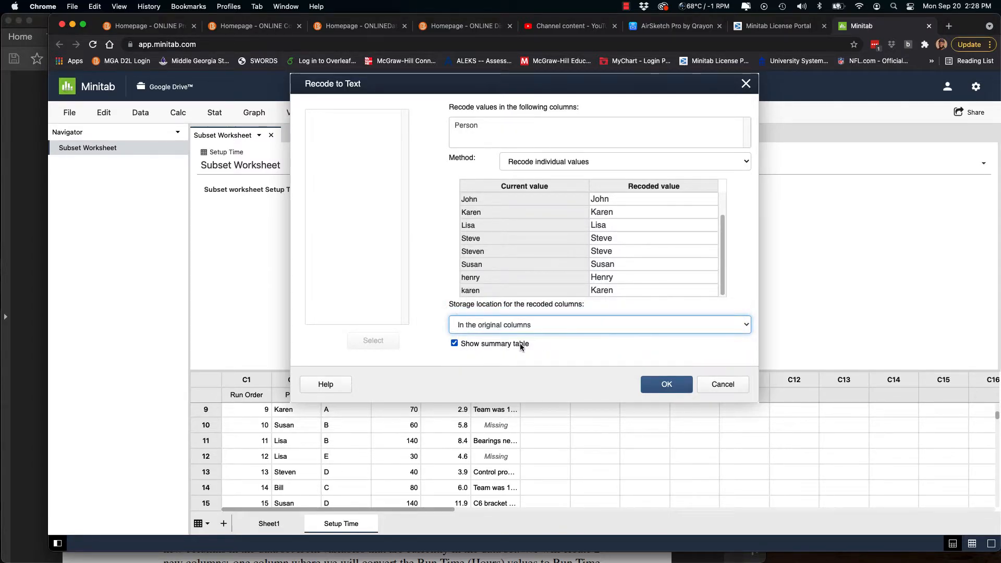
pyautogui.click(670, 385)
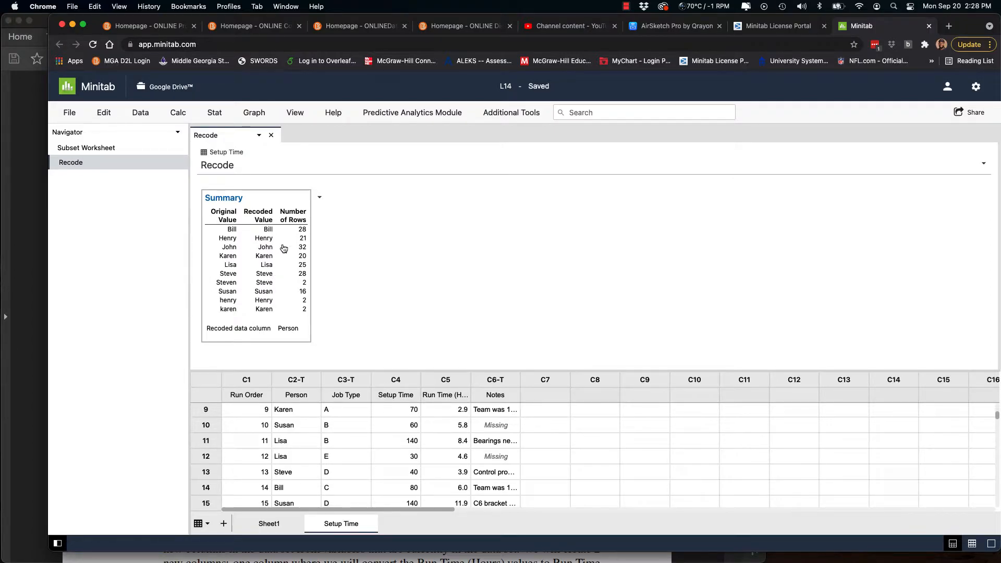
# Copy the recode Summary table and paste it under the Ex 1 heading in the open Word document.
pyautogui.click(320, 197)
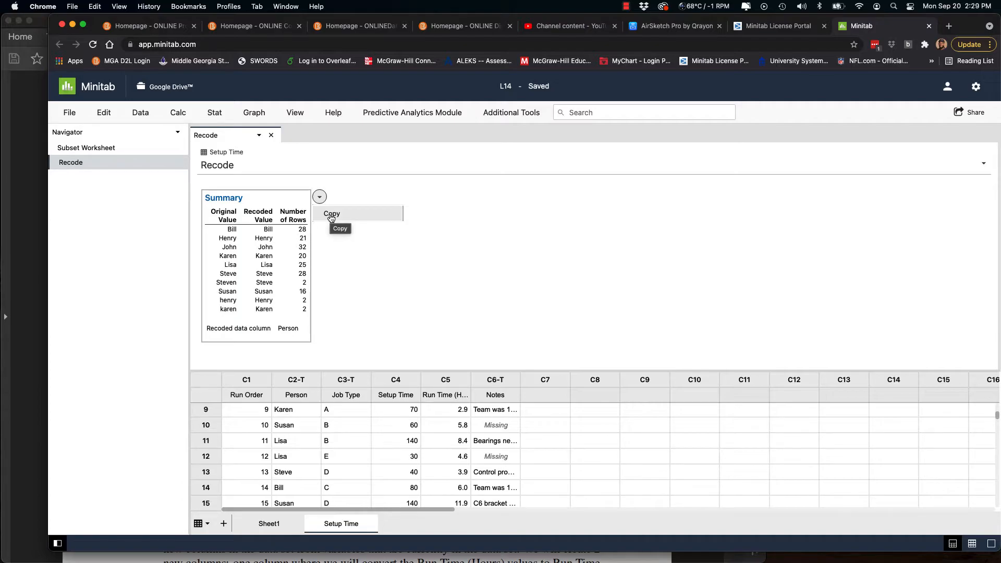
pyautogui.click(332, 215)
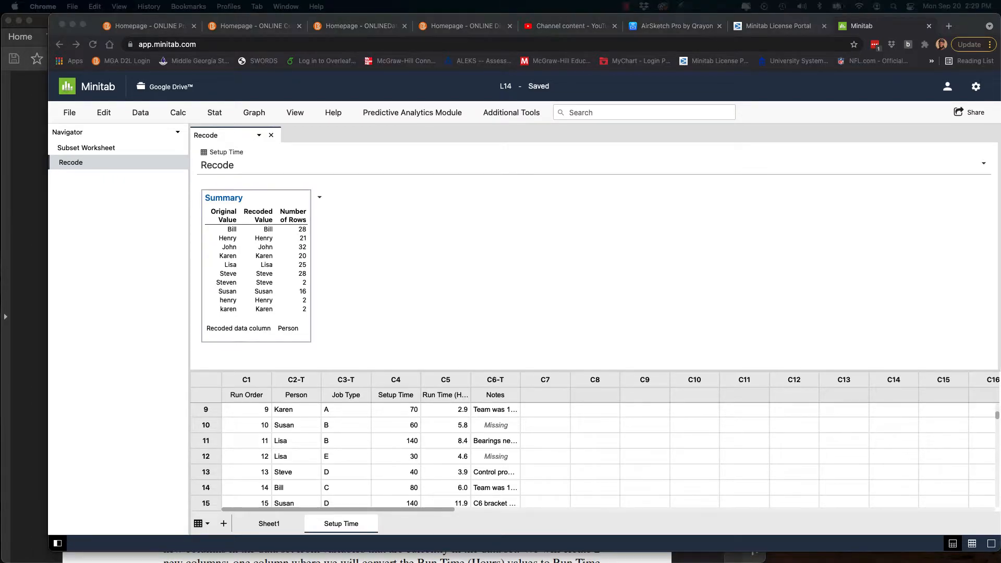
pyautogui.moveTo(1, 183); pyautogui.dragTo(666, 90)
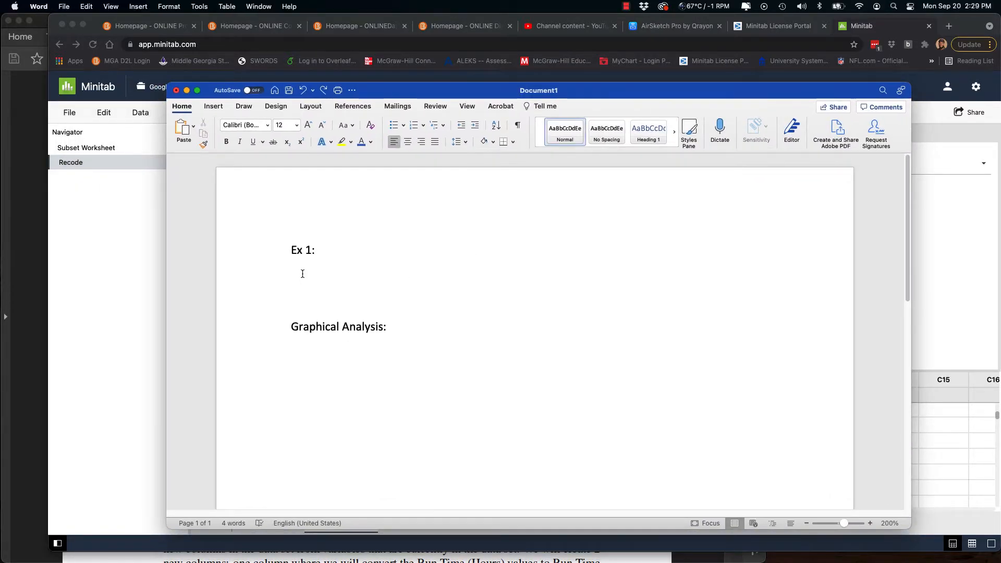
pyautogui.press('super+v')
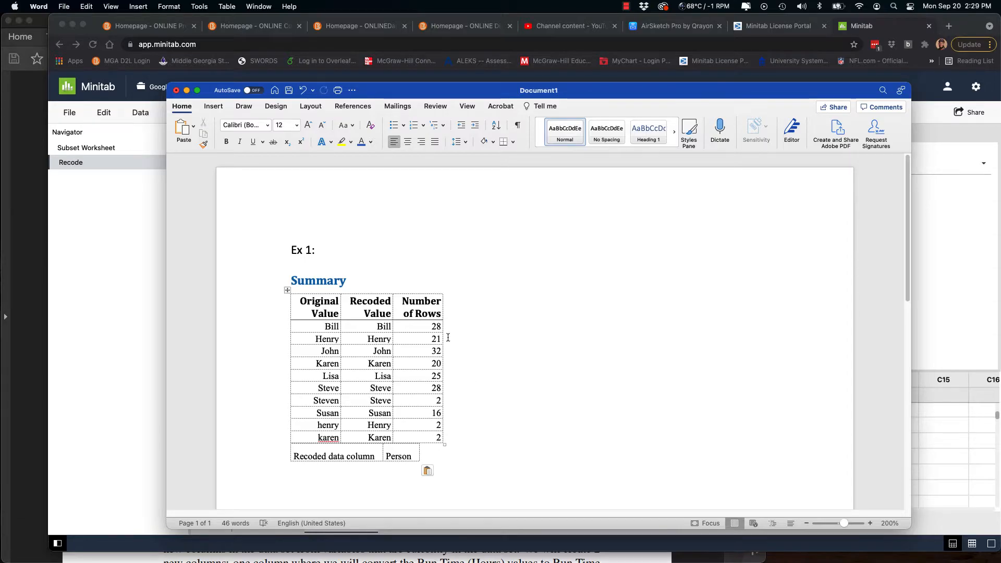
# Hide the gridlines of the pasted Summary table in Word, and minimise the document window.
pyautogui.click(483, 340)
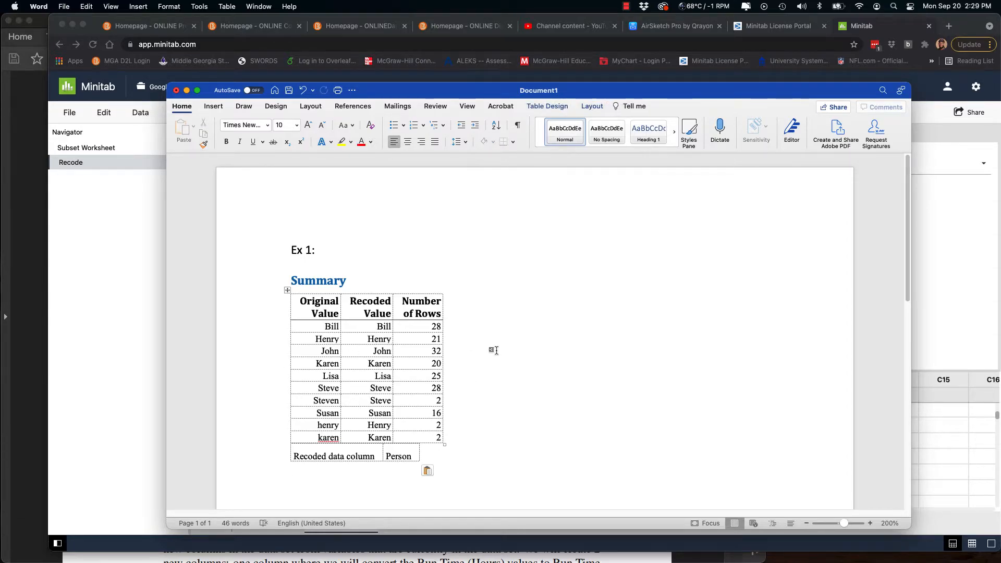
pyautogui.click(547, 107)
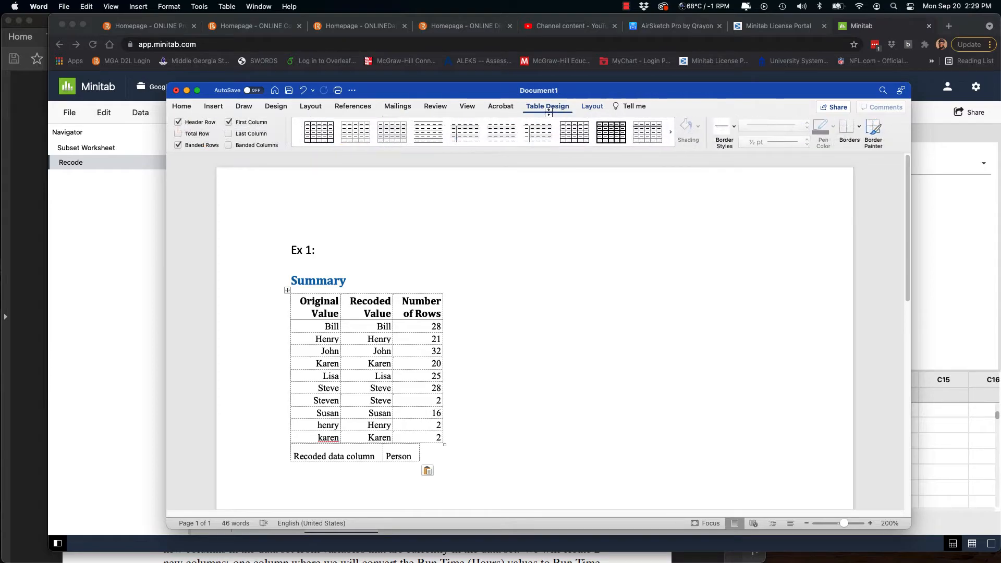
pyautogui.click(602, 109)
pyautogui.click(198, 134)
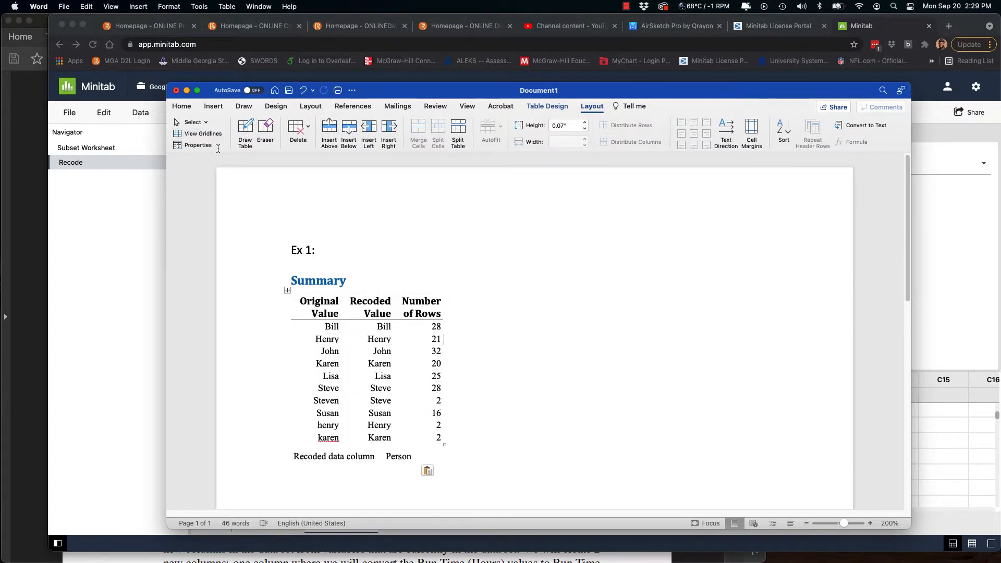
pyautogui.click(491, 342)
pyautogui.click(187, 91)
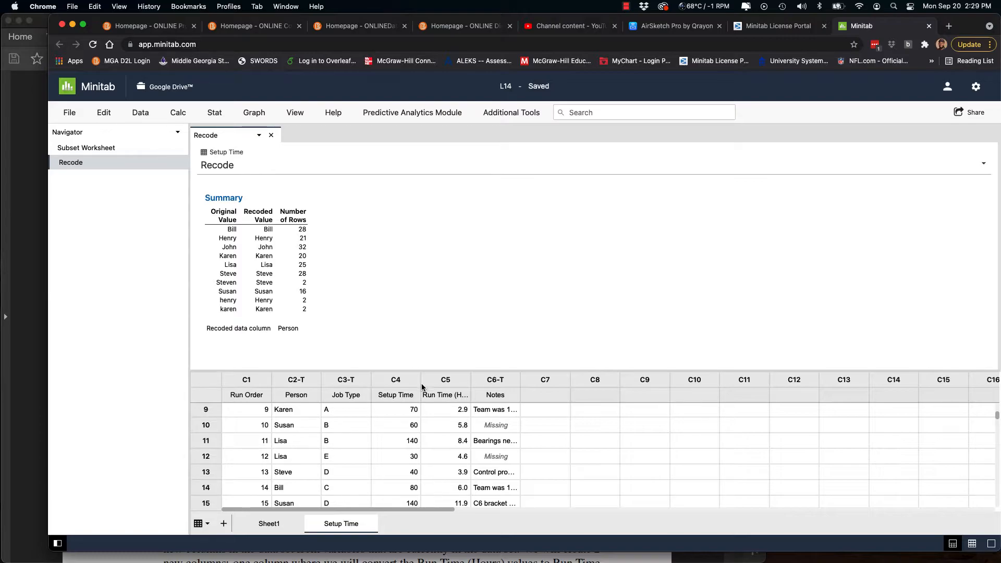
# Check the Calculator instructions in the L14 notes PDF, and move the notes window out of the way.
pyautogui.scroll(-1, 422, 412)
pyautogui.scroll(5, 422, 412)
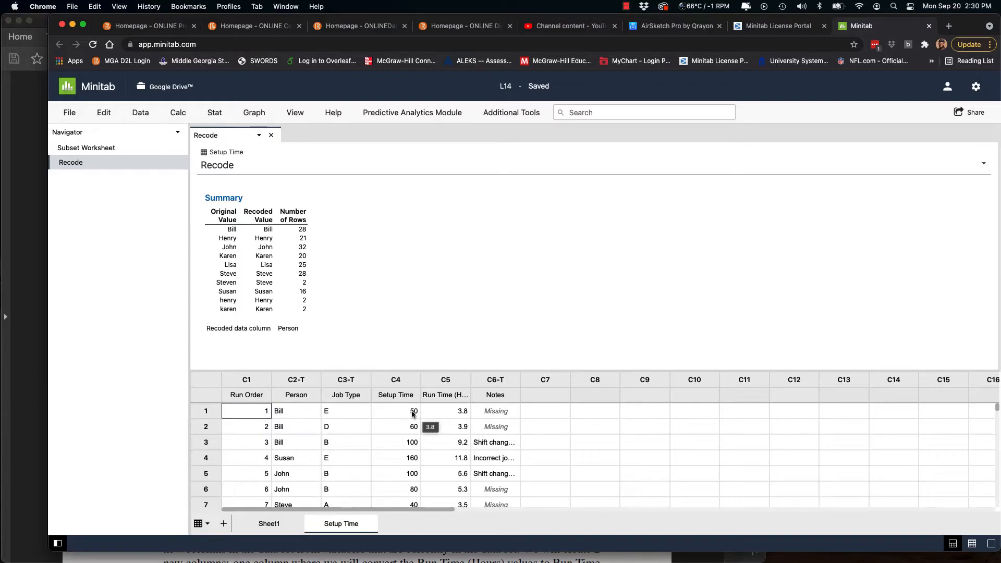
pyautogui.click(15, 284)
pyautogui.scroll(-8, 268, 419)
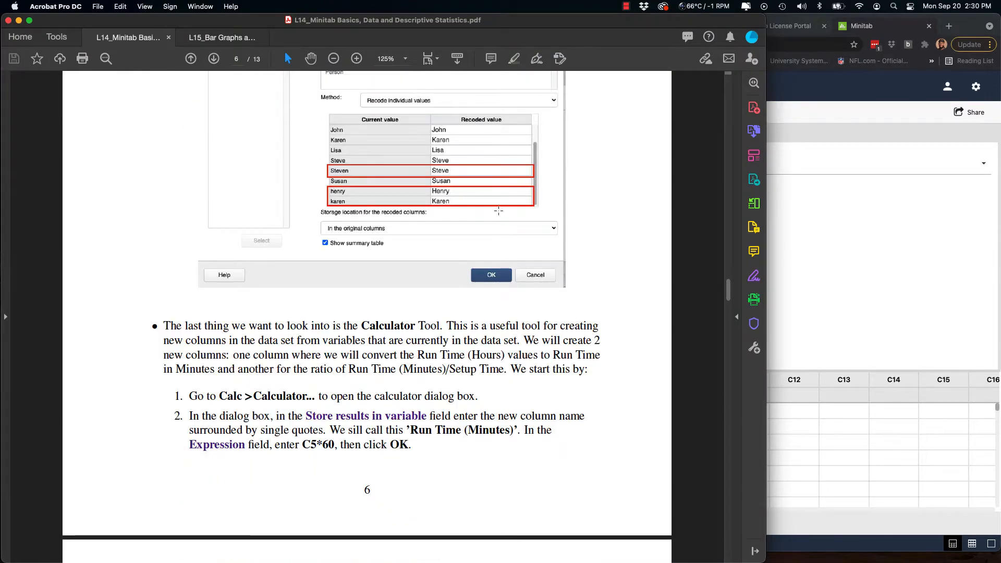
pyautogui.moveTo(547, 25); pyautogui.dragTo(0, 24)
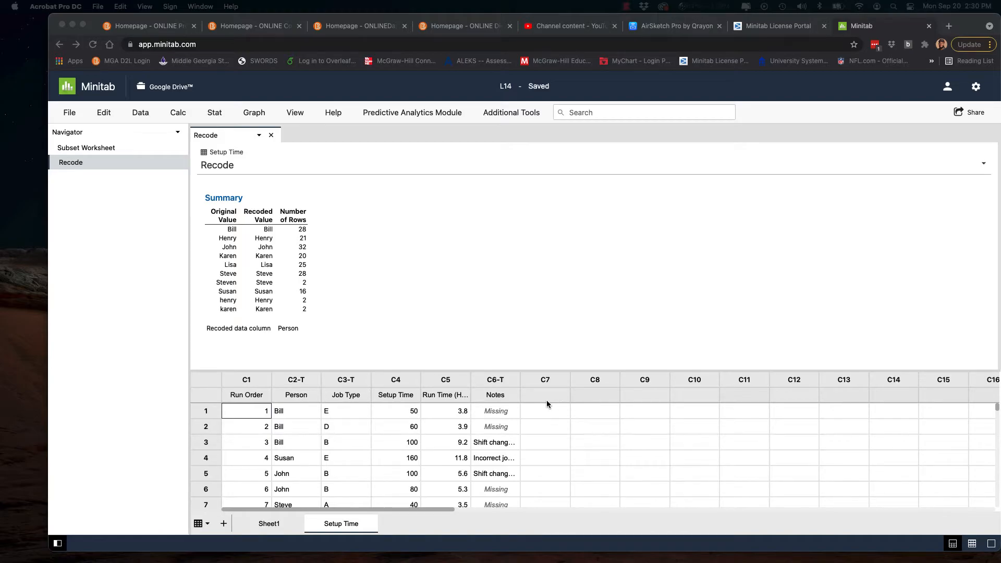
# In the Minitab worksheet, widen column C5 enough to show its full name.
pyautogui.click(471, 383)
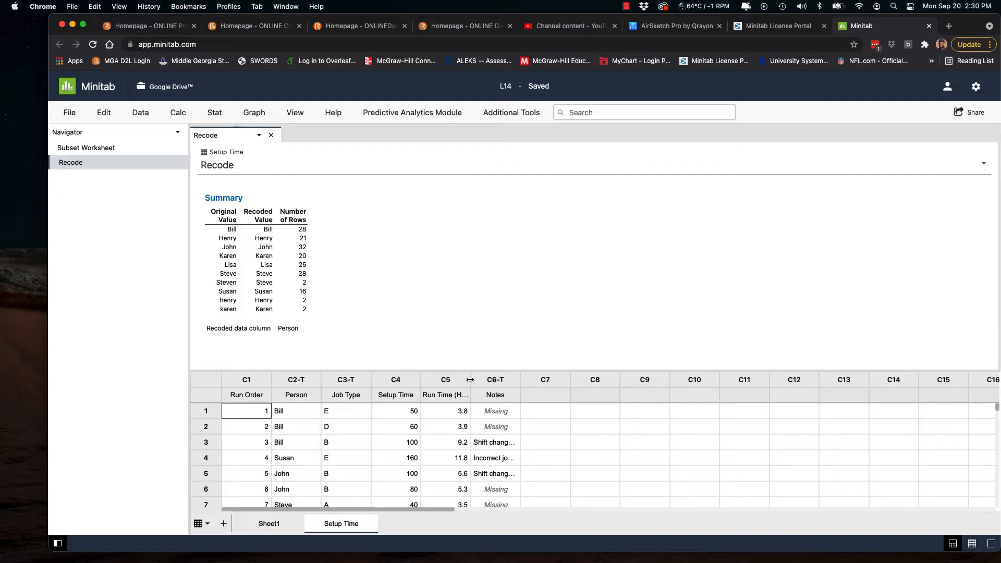
pyautogui.moveTo(471, 380); pyautogui.dragTo(488, 379)
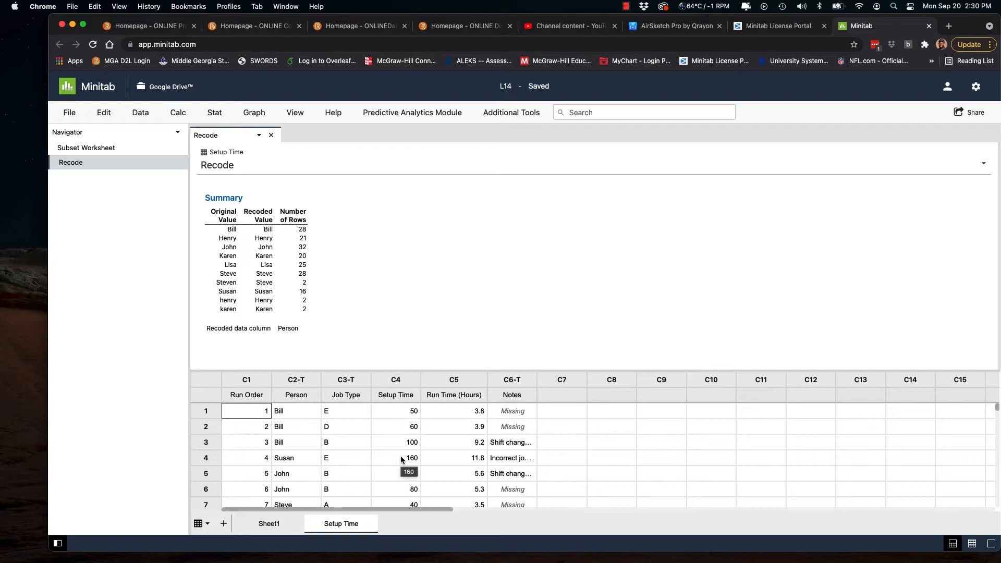
# Start the Calculator and set the result variable to 'Run Time (Minutes)' in single quotes.
pyautogui.click(178, 113)
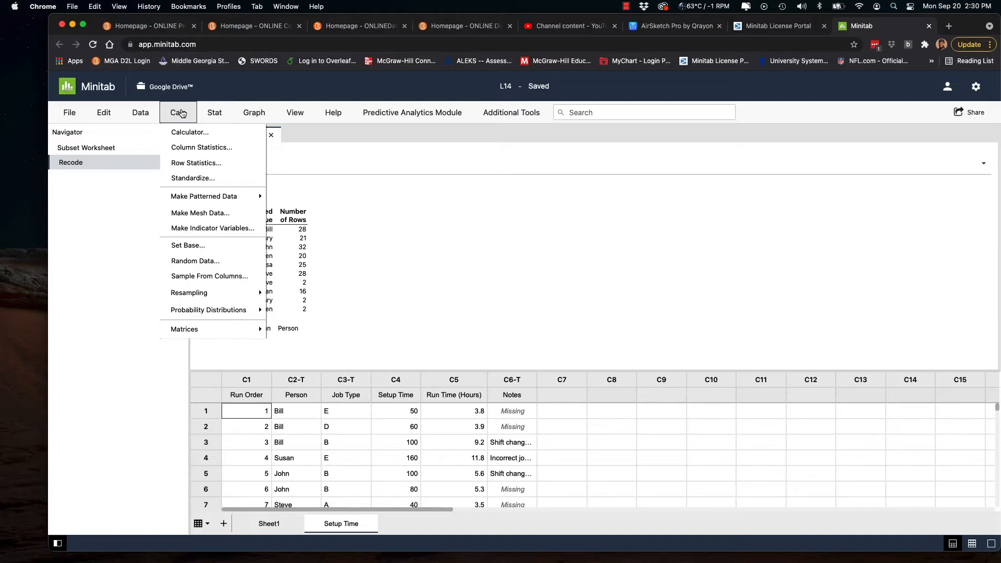
pyautogui.click(190, 133)
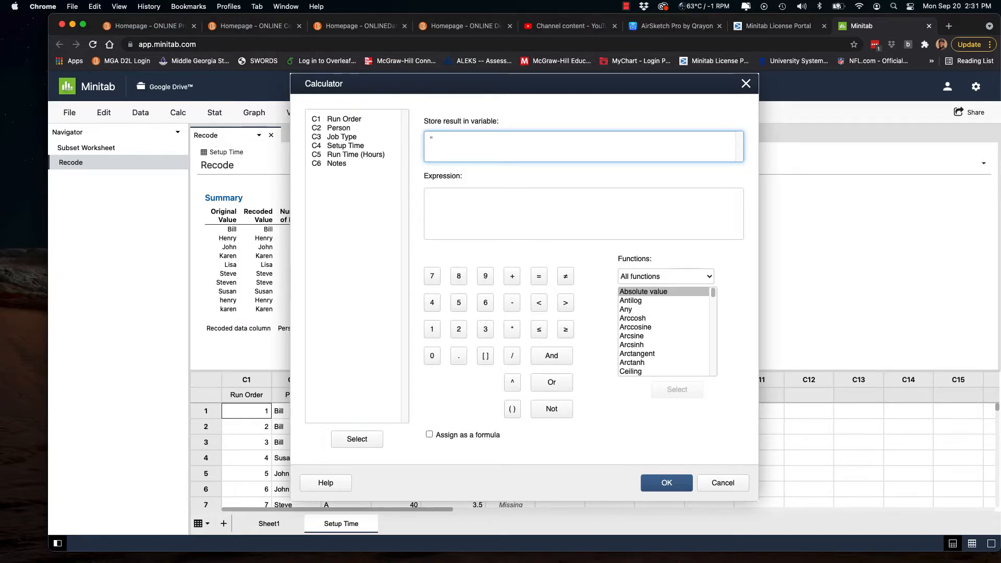
pyautogui.write('Run Time (Minut')
pyautogui.press('BackSpace')
pyautogui.write('ys')
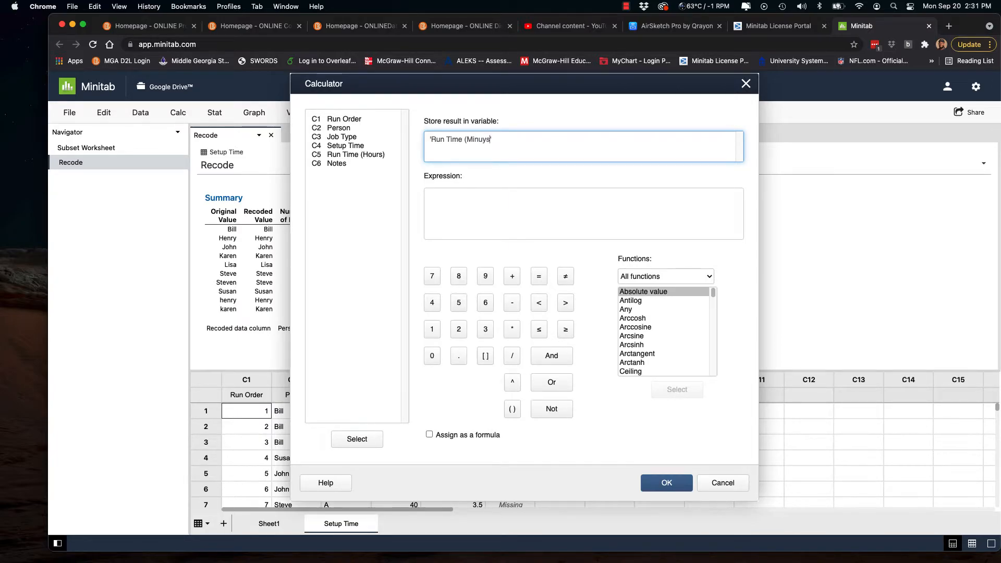
pyautogui.press('BackSpace')
pyautogui.press('BackSpace')
pyautogui.write('tes)')
# Set the Calculator expression to C5*60 and run the calculation.
pyautogui.click(476, 208)
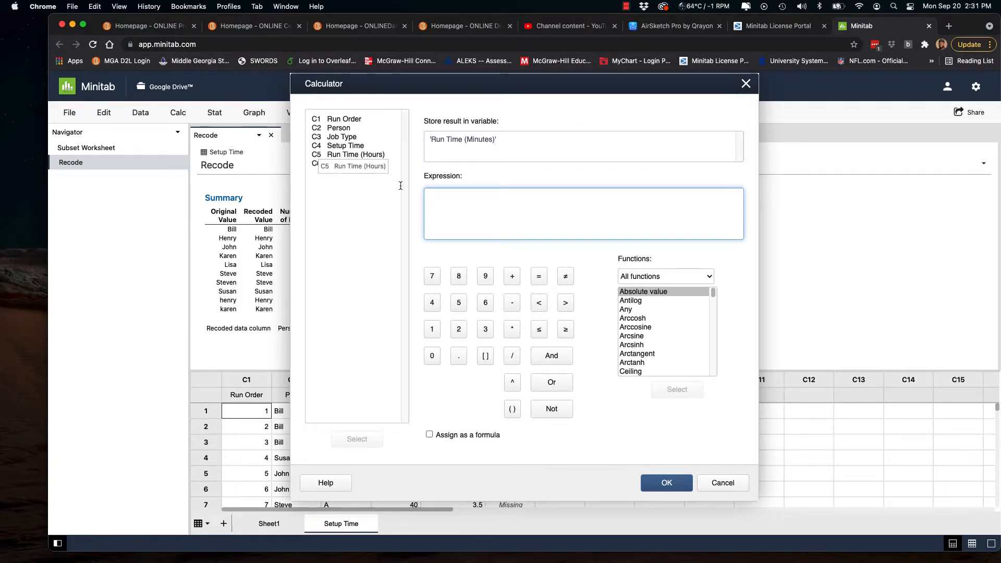
pyautogui.write('C5')
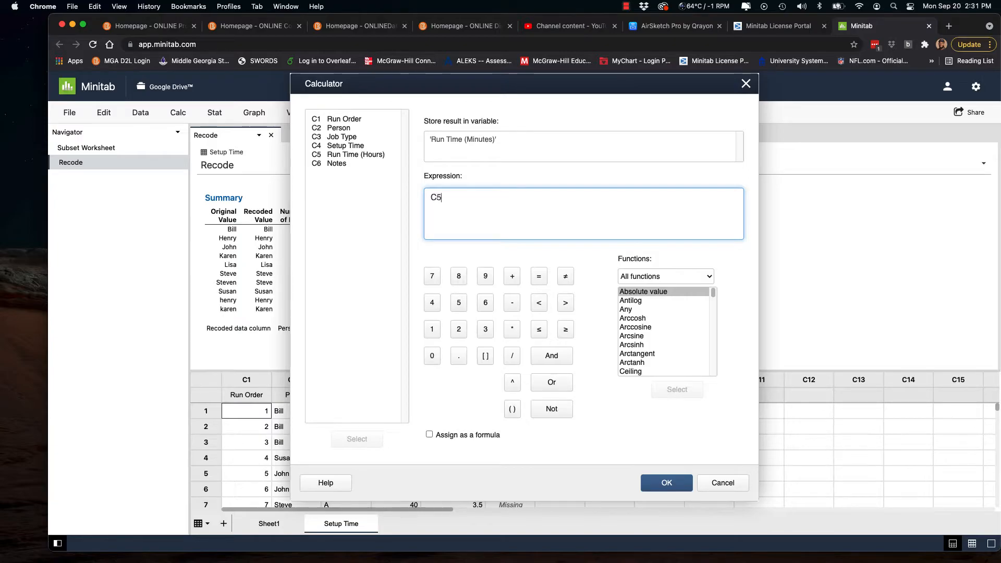
pyautogui.write('*60')
pyautogui.click(662, 484)
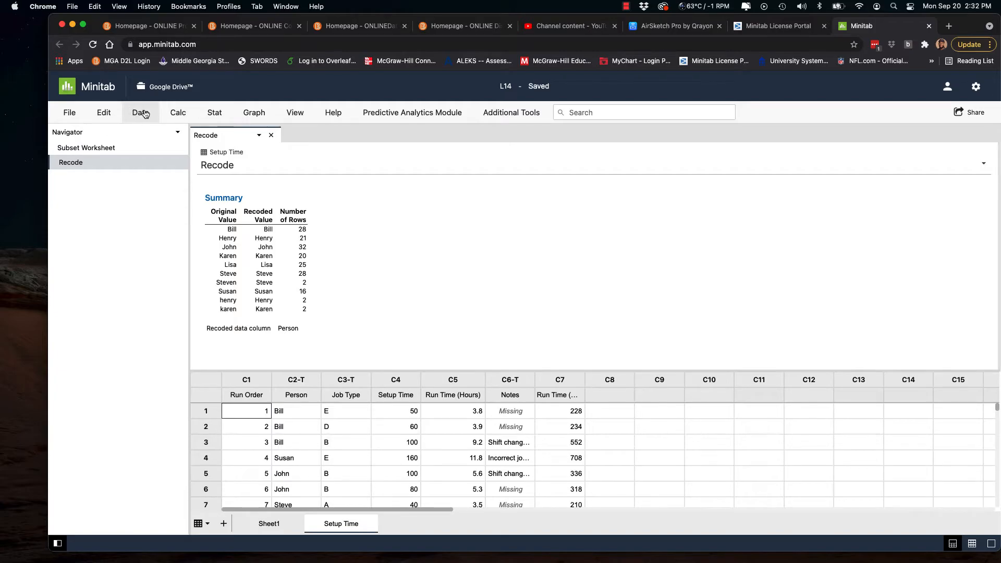
# Start a new Calculator computation and replace the result variable with Ratio.
pyautogui.click(177, 112)
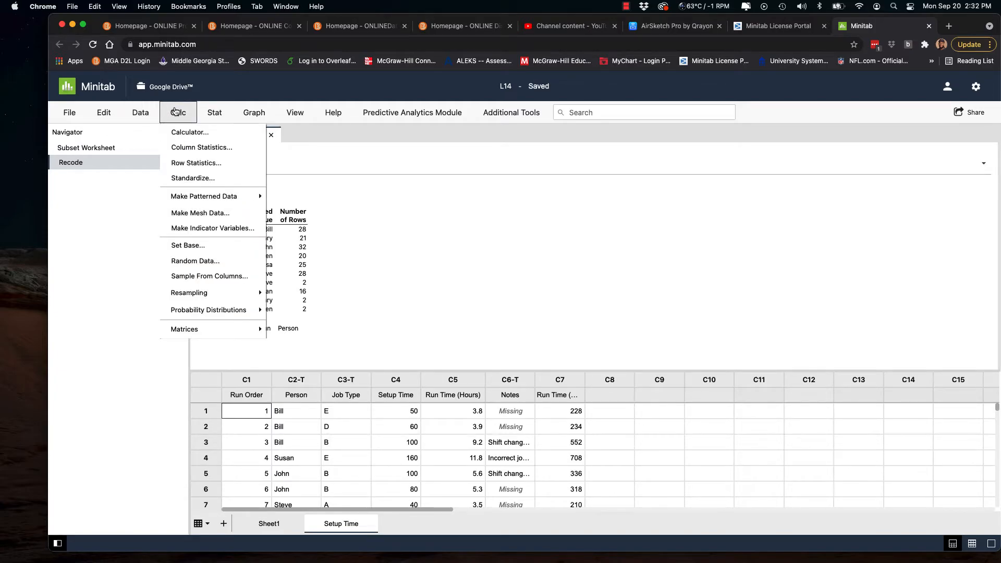
pyautogui.click(190, 133)
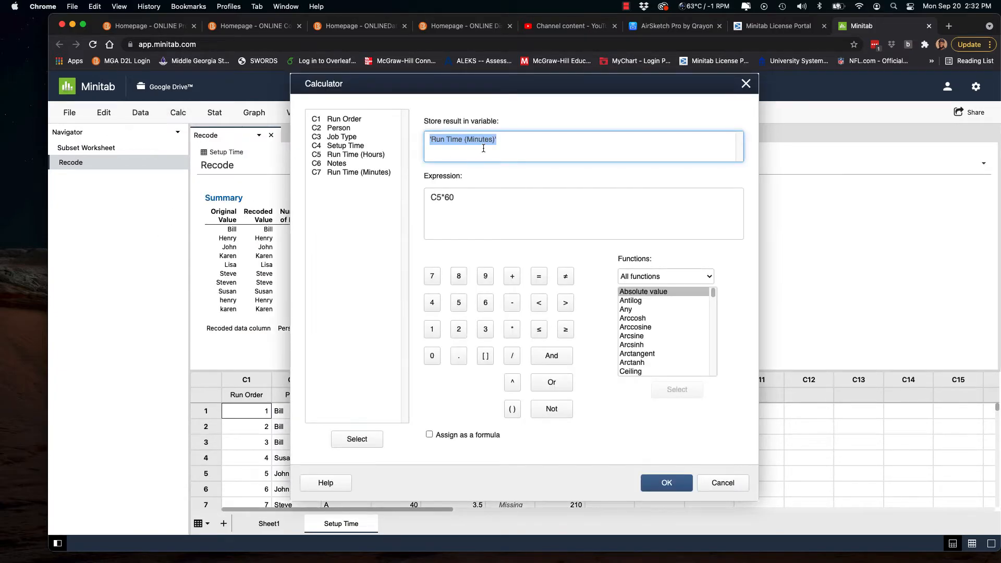
pyautogui.press('BackSpace')
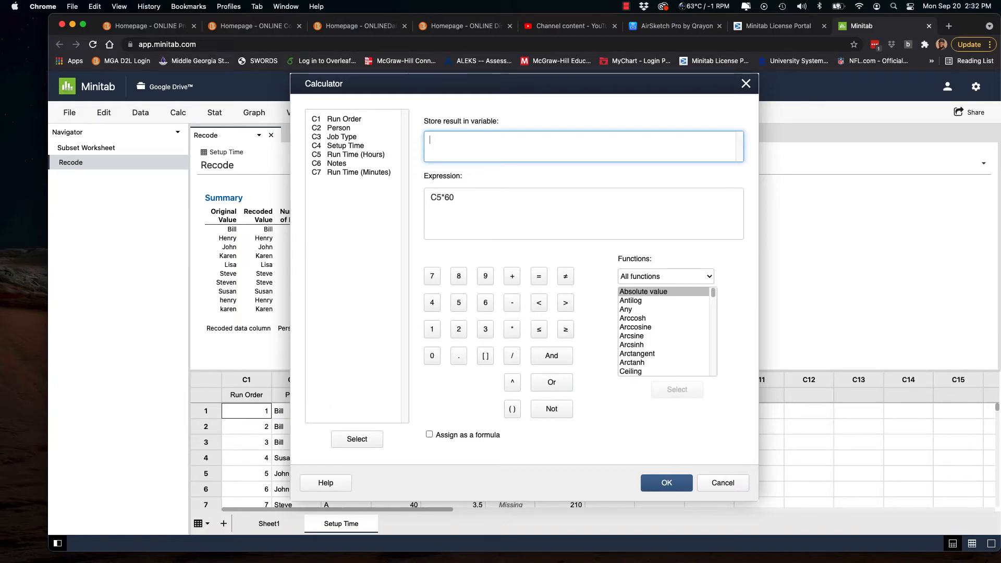
pyautogui.write("'Ratio")
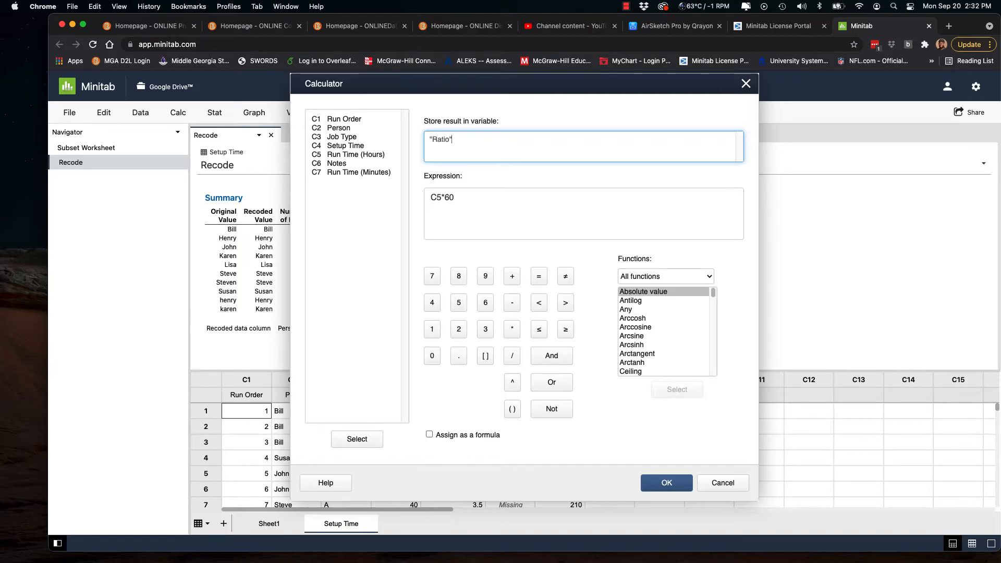
pyautogui.press('BackSpace')
pyautogui.press('BackSpace')
pyautogui.press('BackSpace')
pyautogui.press('BackSpace')
pyautogui.press('BackSpace')
pyautogui.press('BackSpace')
pyautogui.write("'Ratio")
# Clear the previous expression and insert the Round function from the function list in its place.
pyautogui.tripleClick(446, 198)
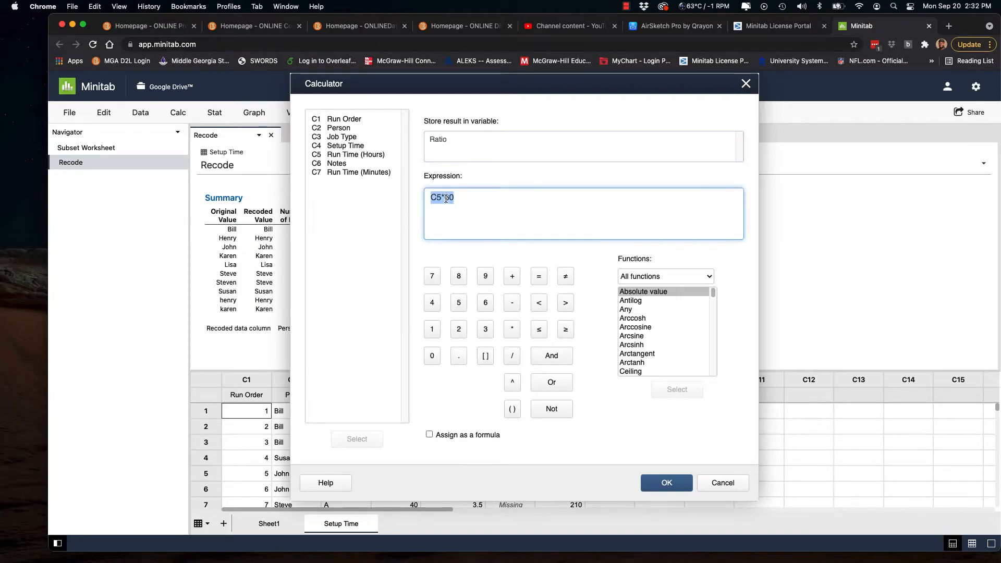
pyautogui.press('BackSpace')
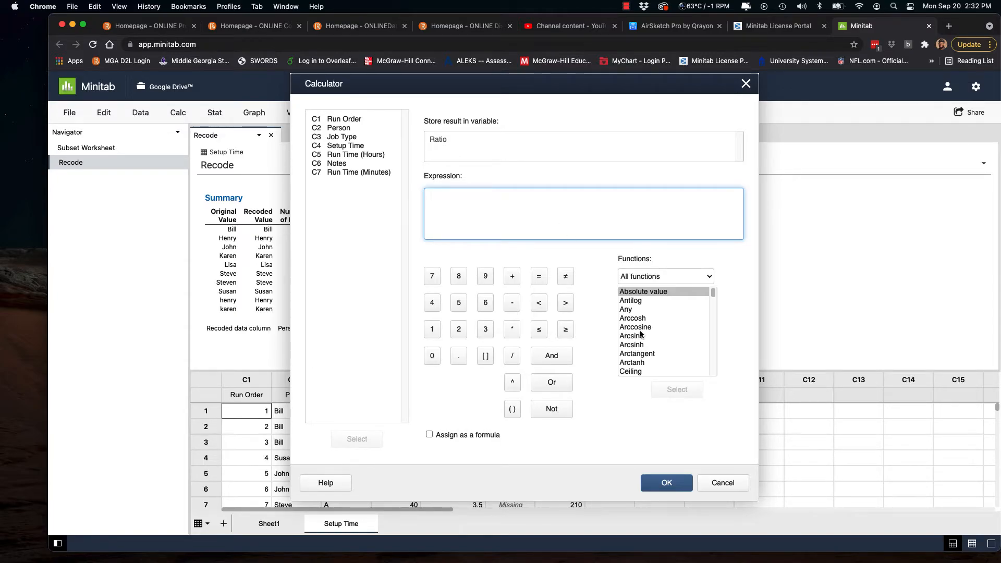
pyautogui.scroll(-2, 646, 342)
pyautogui.scroll(-8, 646, 342)
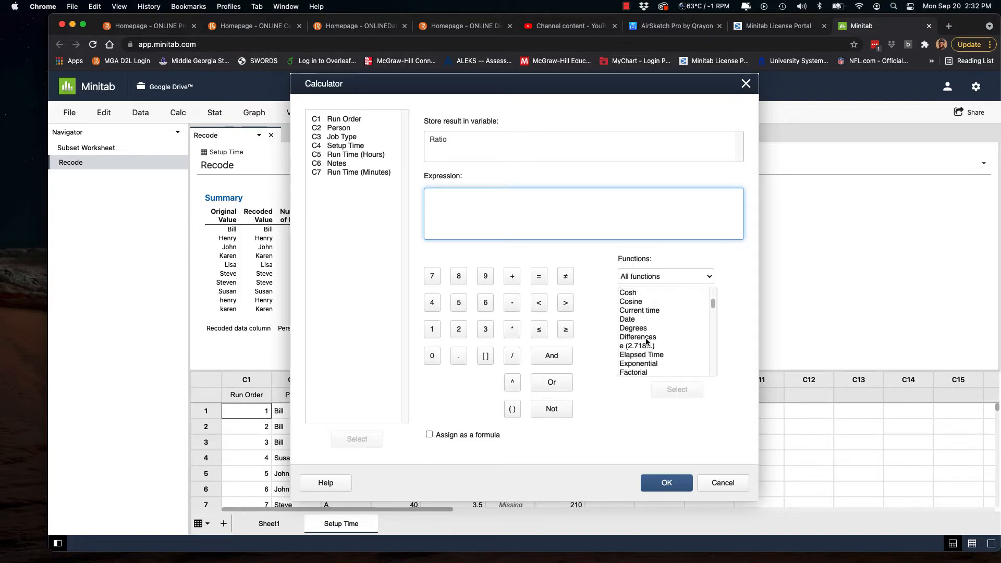
pyautogui.scroll(-8, 647, 342)
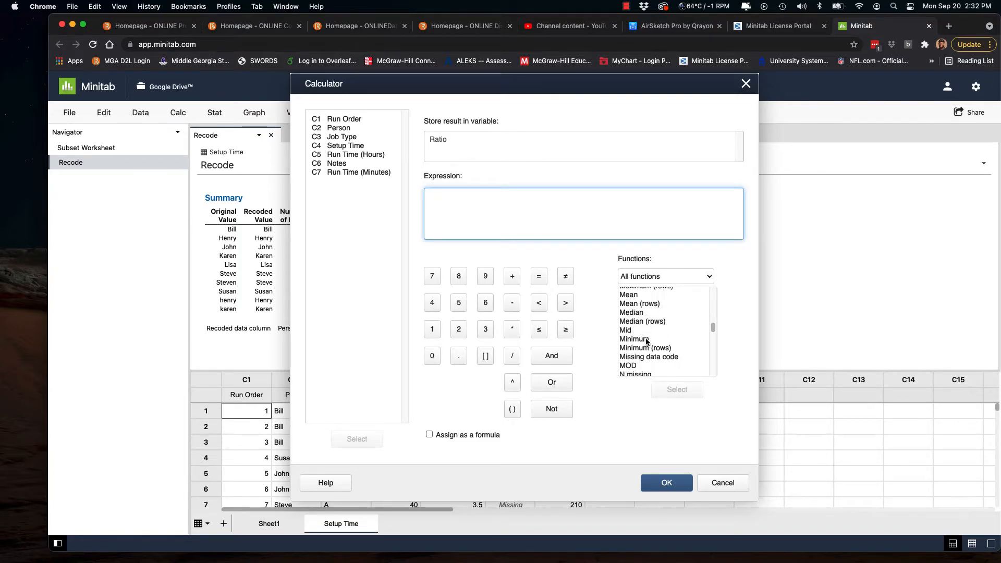
pyautogui.scroll(-8, 647, 342)
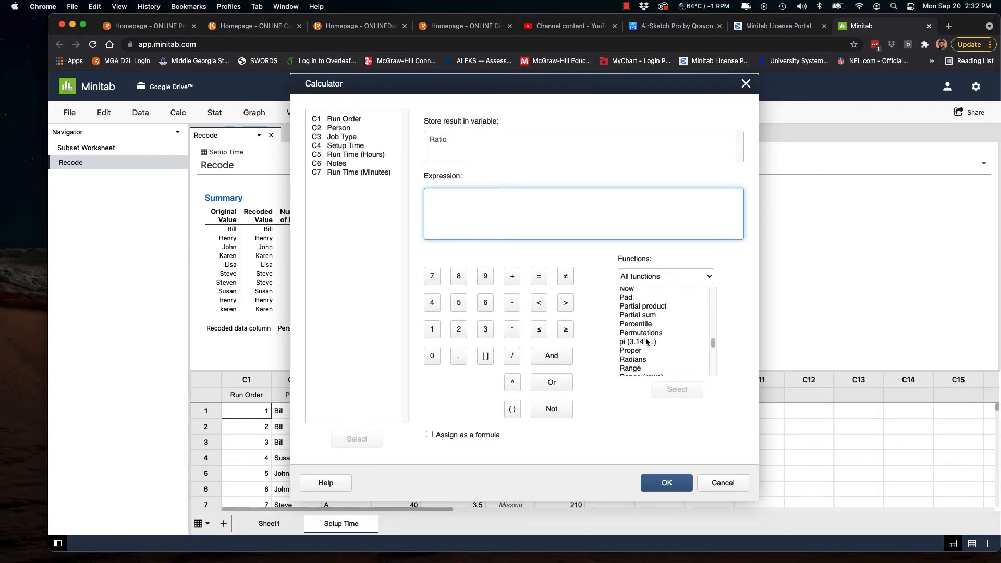
pyautogui.scroll(-1, 646, 342)
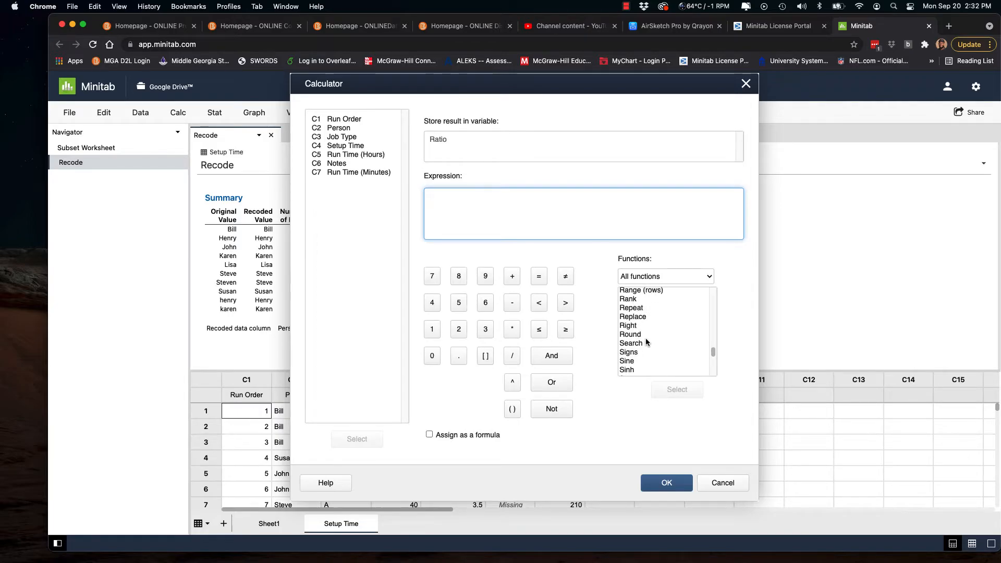
pyautogui.click(636, 335)
pyautogui.click(675, 392)
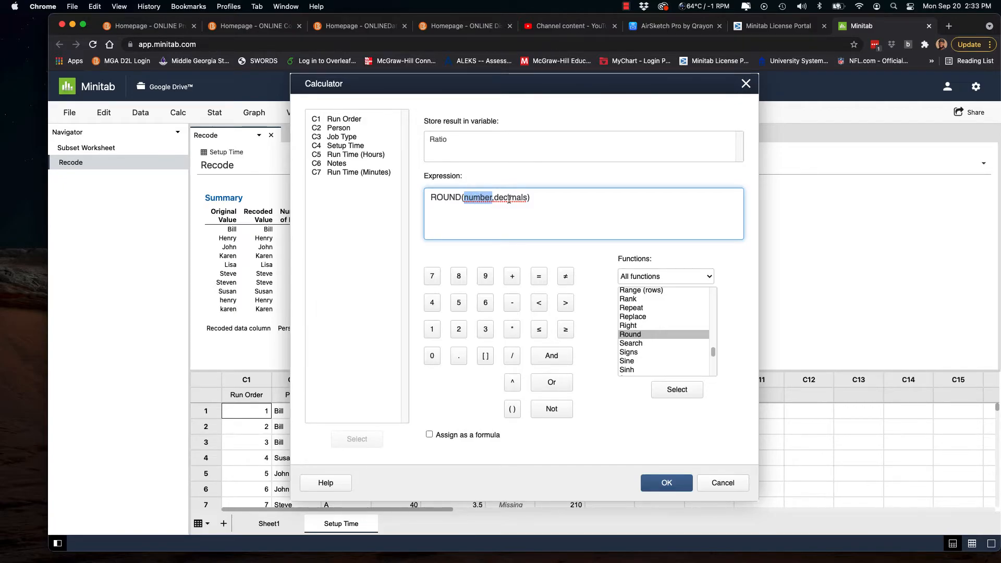
# Complete the expression as ROUND(C7/C4,2) and run the calculation.
pyautogui.click(476, 198)
pyautogui.doubleClick(476, 197)
pyautogui.write('C7/')
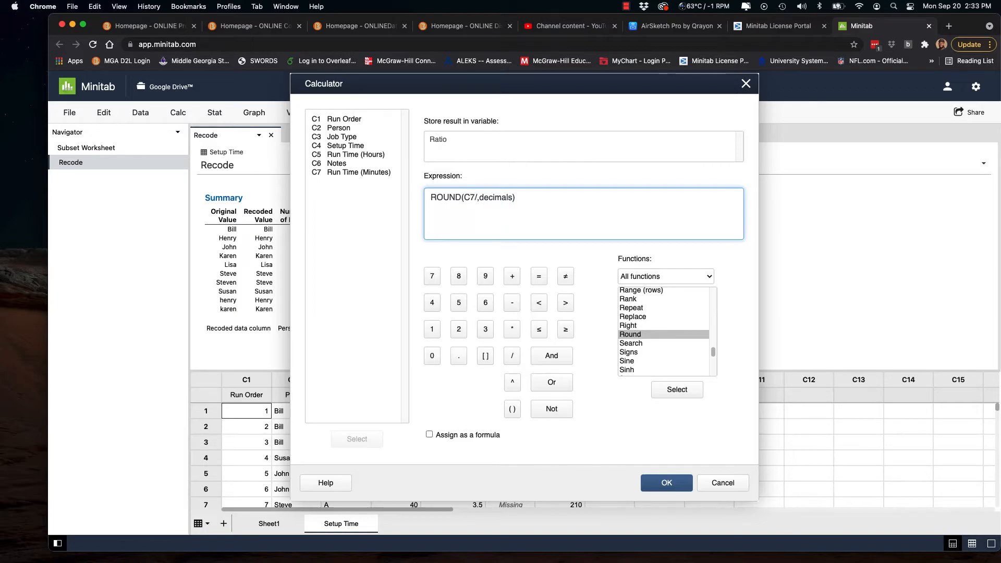
pyautogui.write('C4')
pyautogui.doubleClick(505, 196)
pyautogui.write('2')
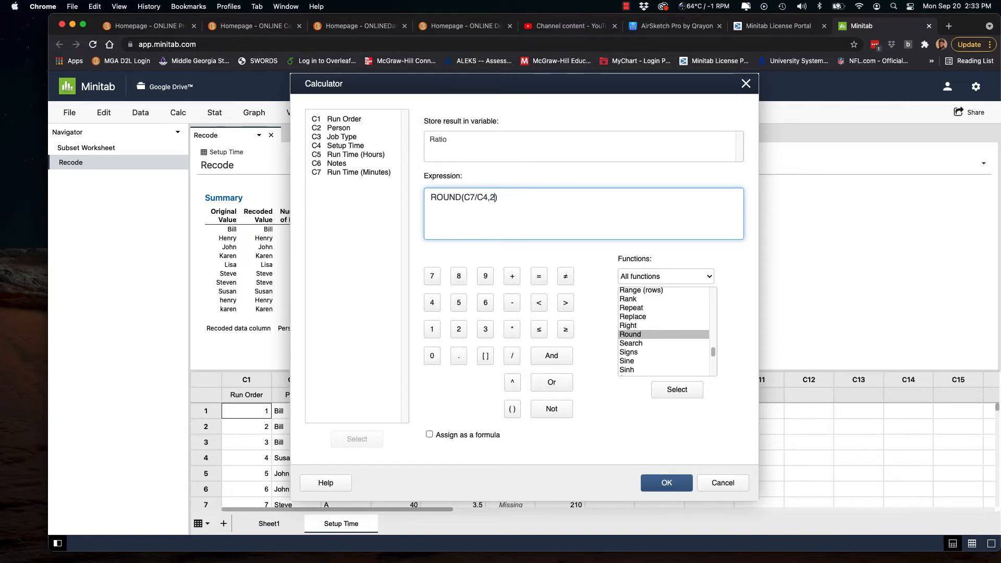
pyautogui.click(664, 482)
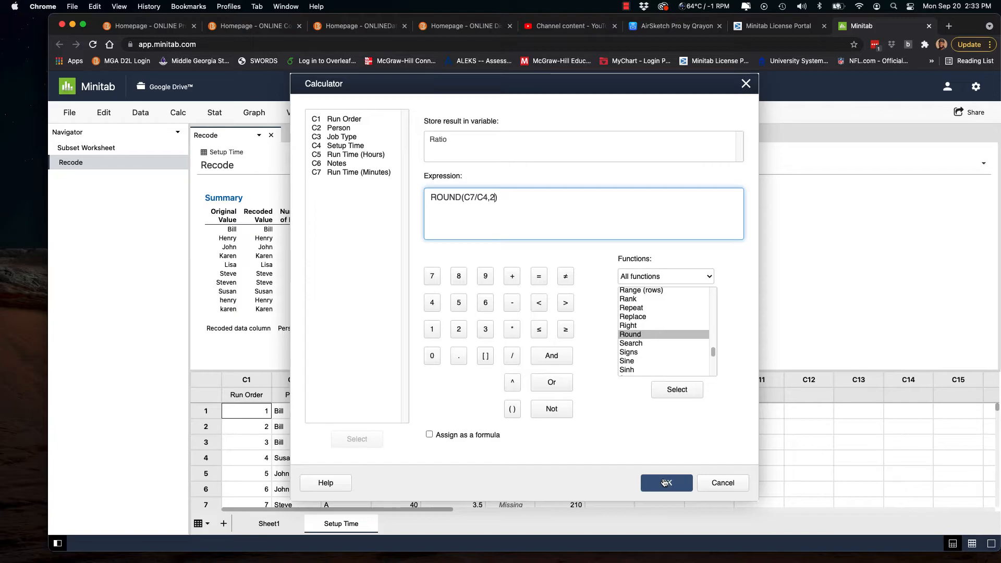
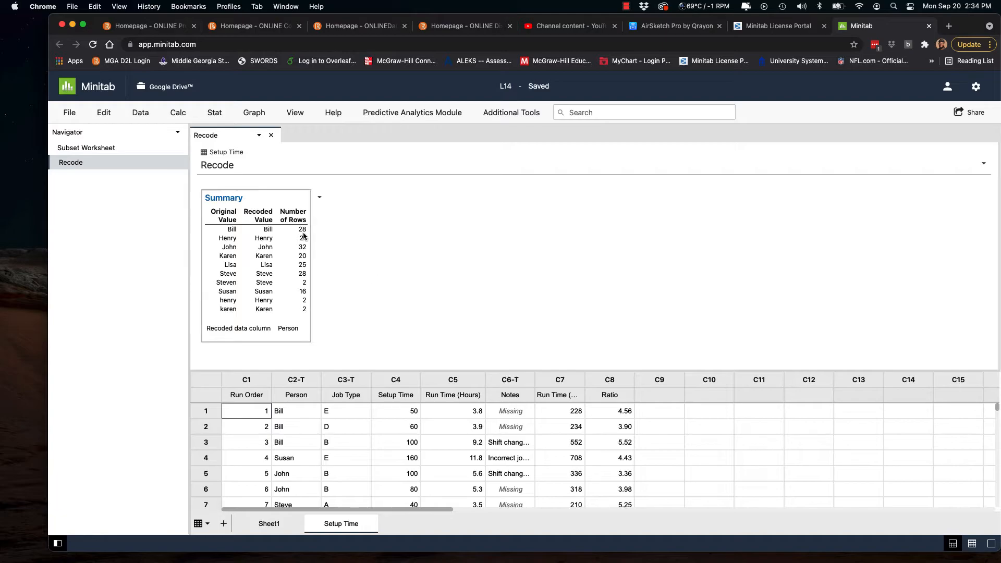
# Open the local worksheet file Sales.txt from the Minitab Data folder.
pyautogui.click(139, 113)
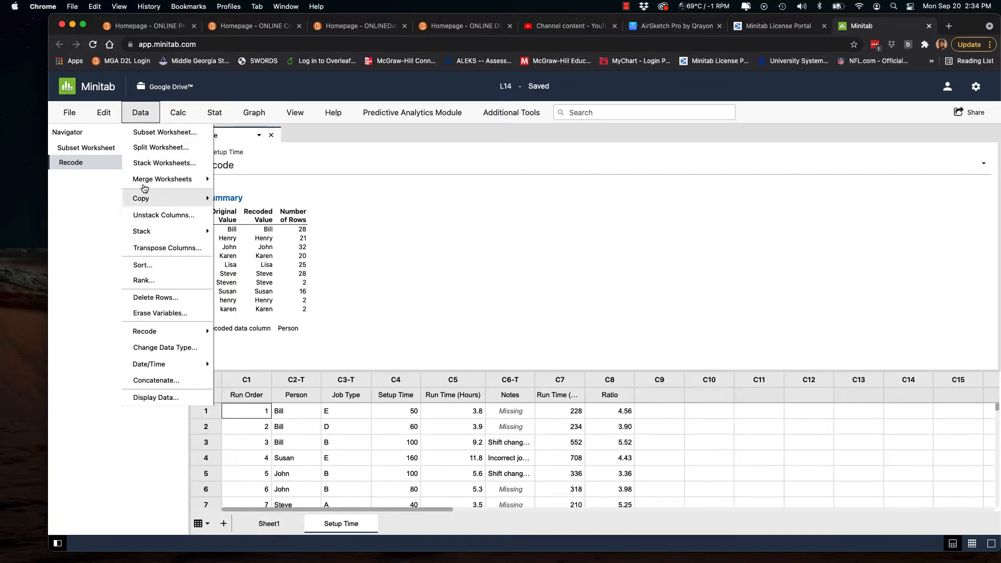
pyautogui.click(142, 114)
pyautogui.click(69, 113)
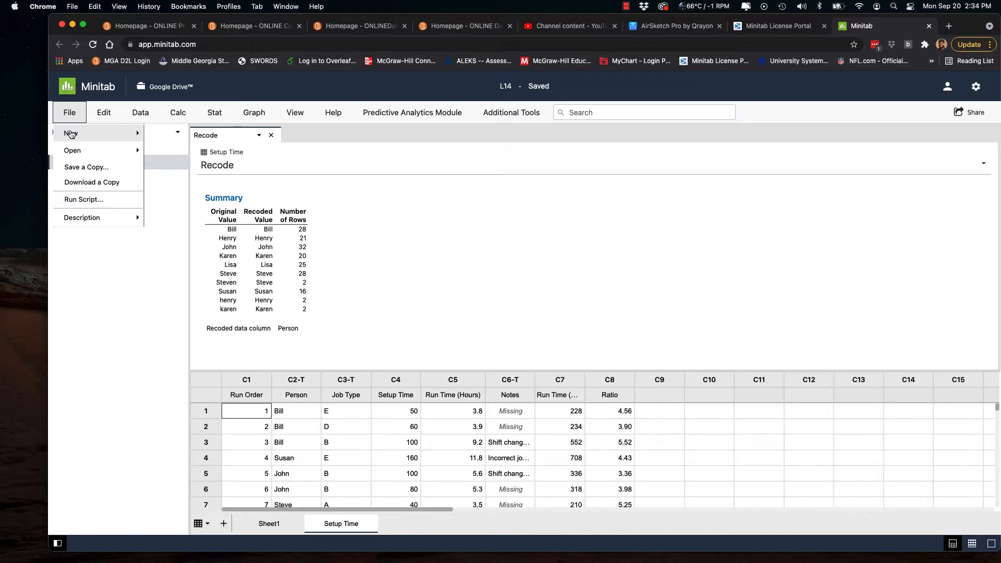
pyautogui.moveTo(88, 151)
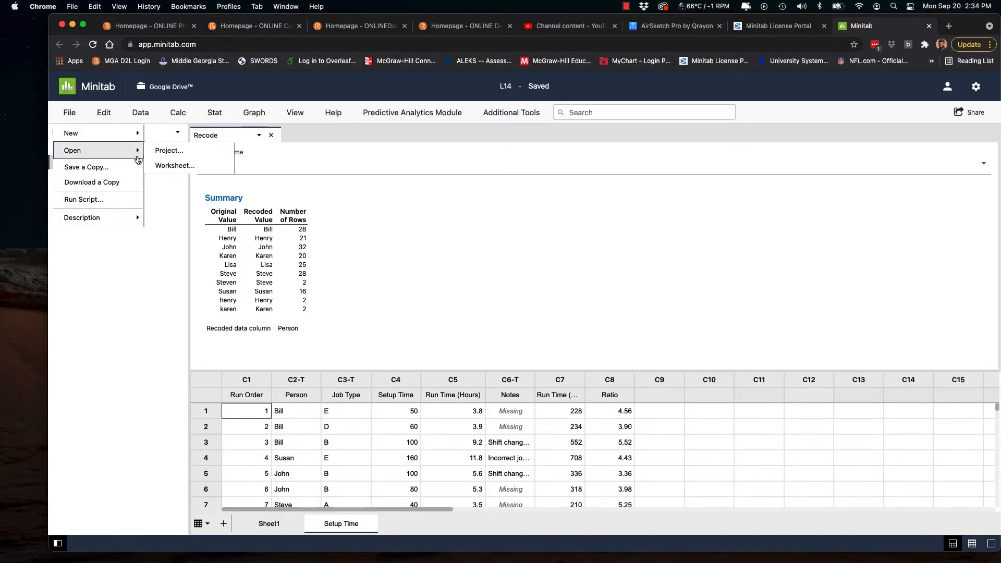
pyautogui.click(169, 163)
pyautogui.click(393, 220)
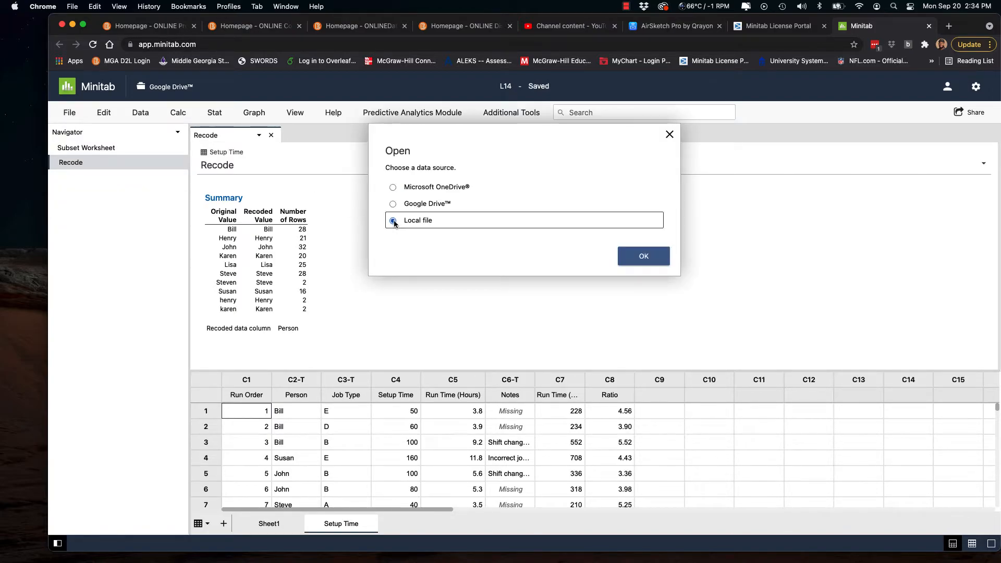
pyautogui.click(634, 261)
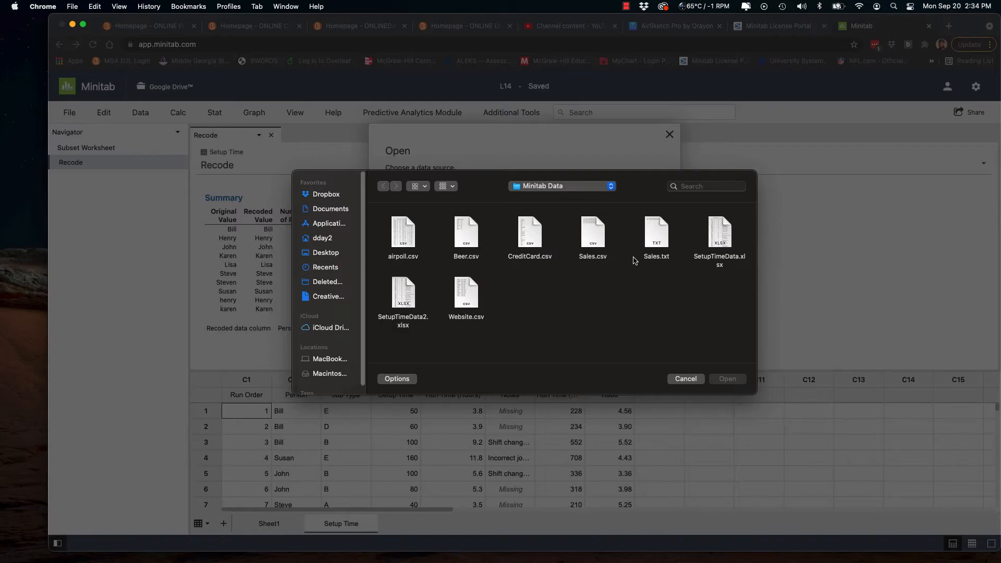
pyautogui.click(657, 237)
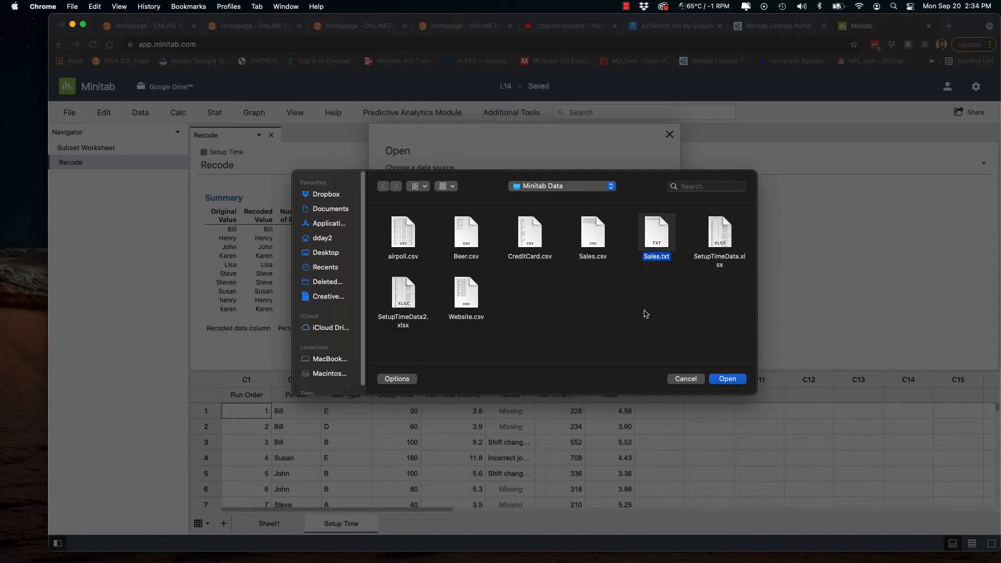
pyautogui.click(728, 379)
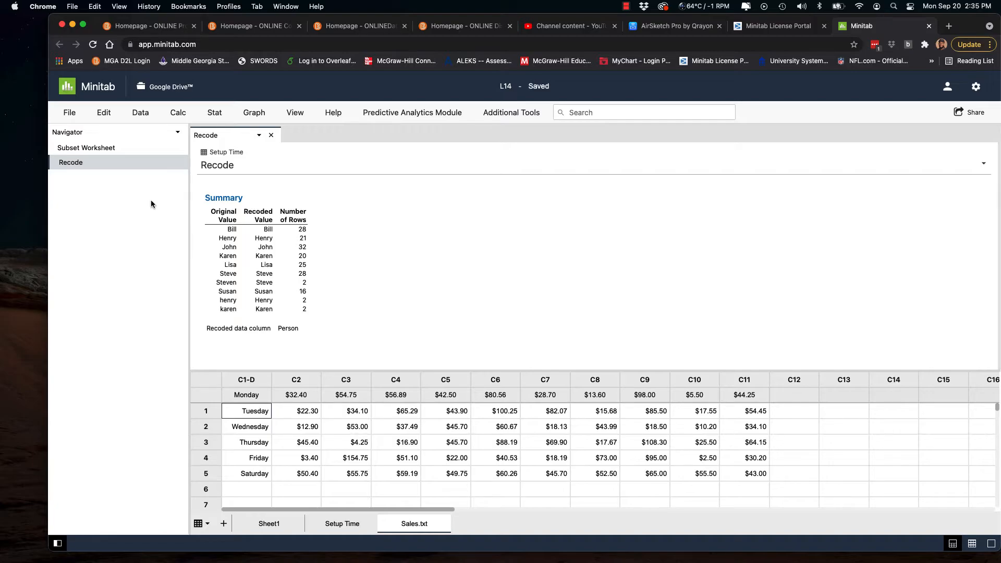
# Set up a transpose of columns C2-C11 into a new worksheet named Sales Transposed.
pyautogui.click(141, 116)
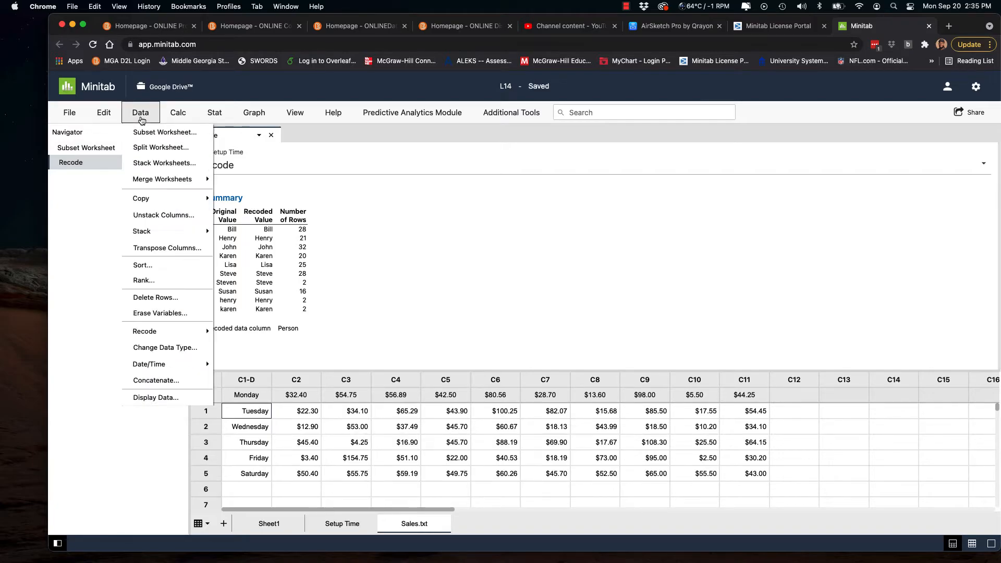
pyautogui.click(149, 248)
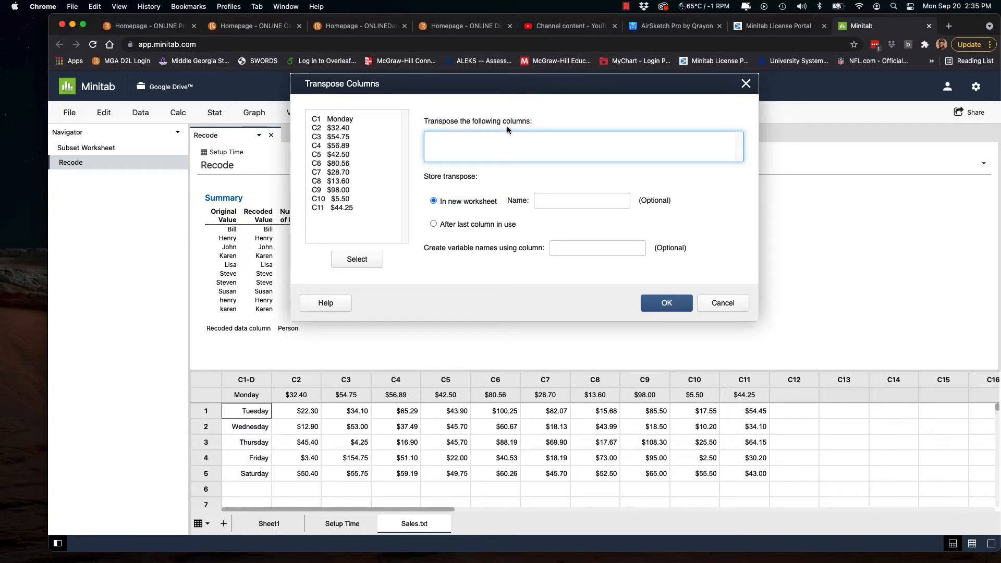
pyautogui.moveTo(335, 128); pyautogui.dragTo(335, 130)
pyautogui.write('C2-C11')
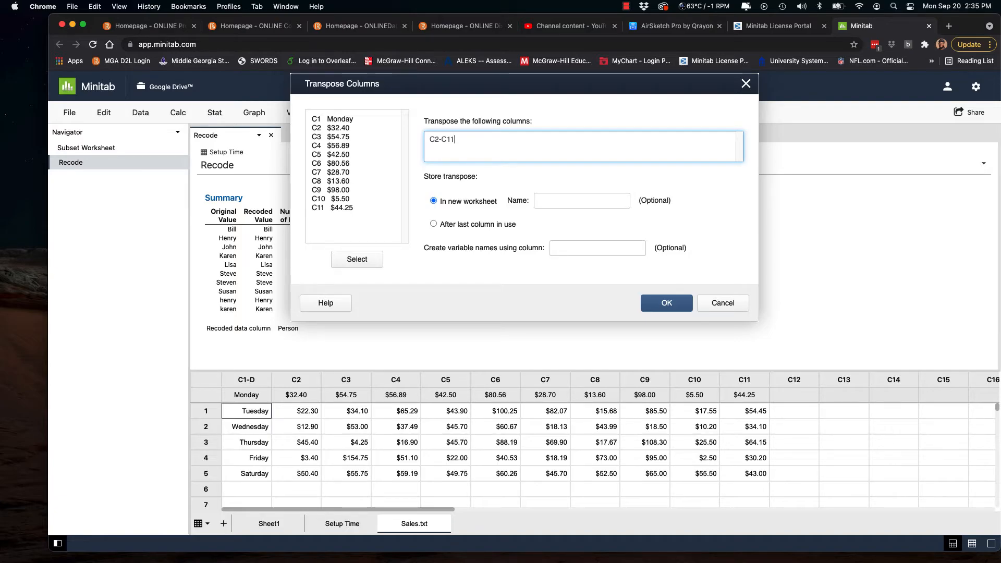
pyautogui.click(489, 174)
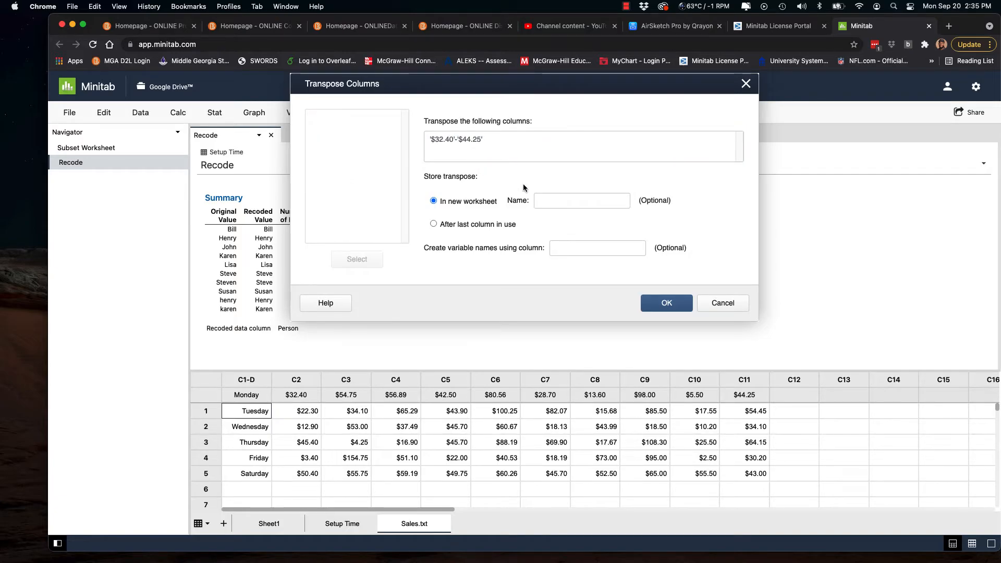
pyautogui.click(545, 198)
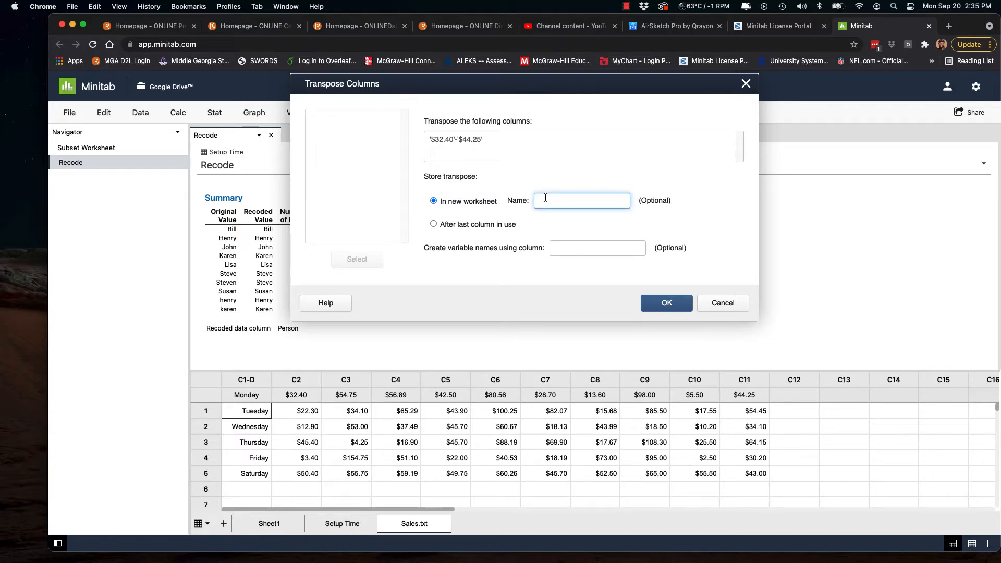
pyautogui.write('Sales')
pyautogui.write(' Tran')
pyautogui.write('ns')
pyautogui.write('posed')
# Use the Monday column to create the variable names and run the transpose.
pyautogui.click(566, 249)
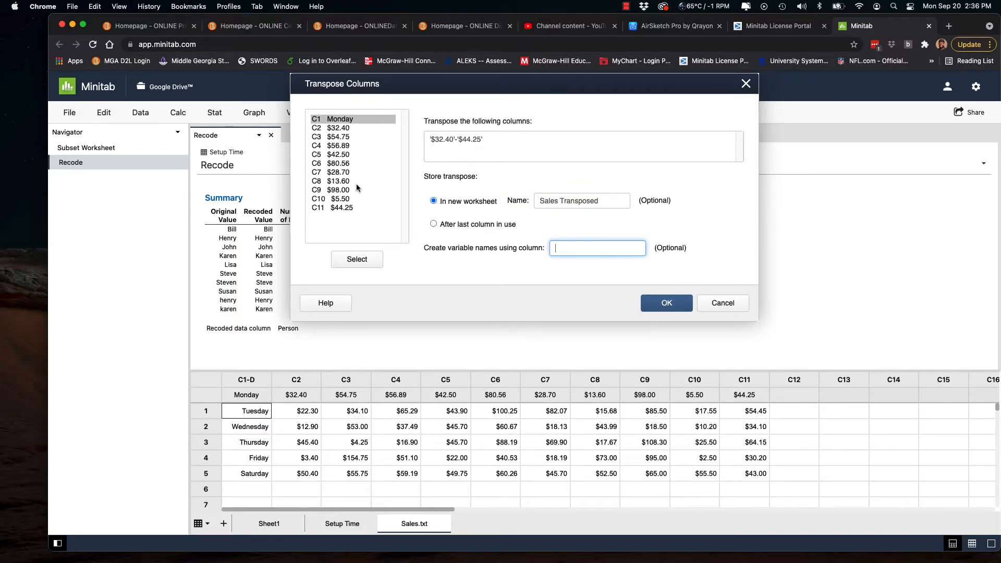
pyautogui.click(340, 119)
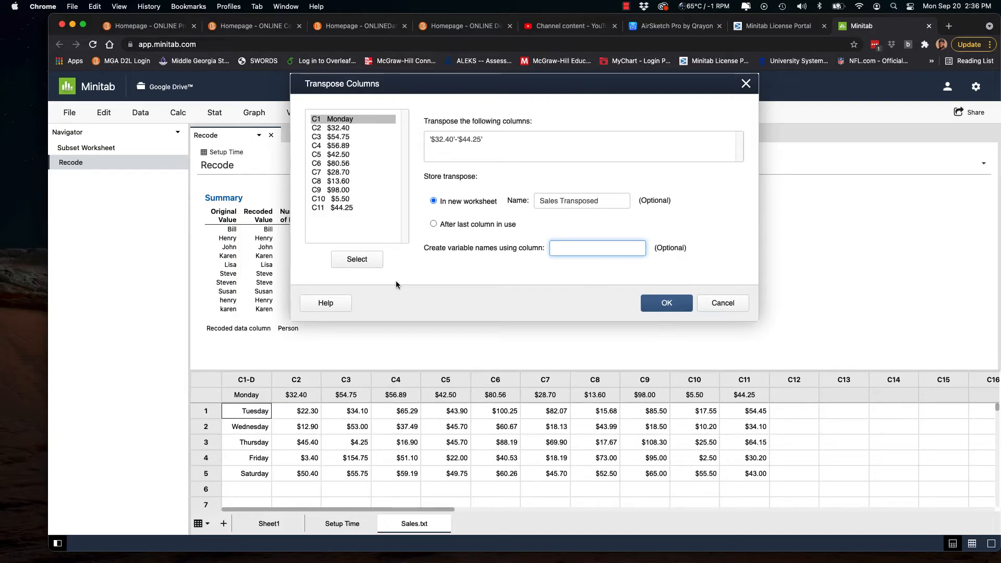
pyautogui.click(360, 260)
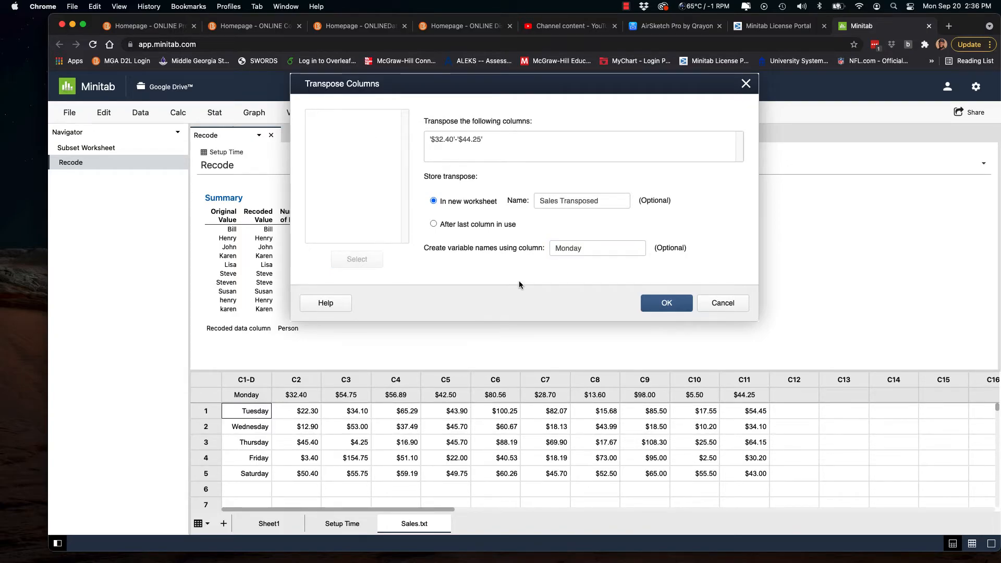
pyautogui.click(667, 305)
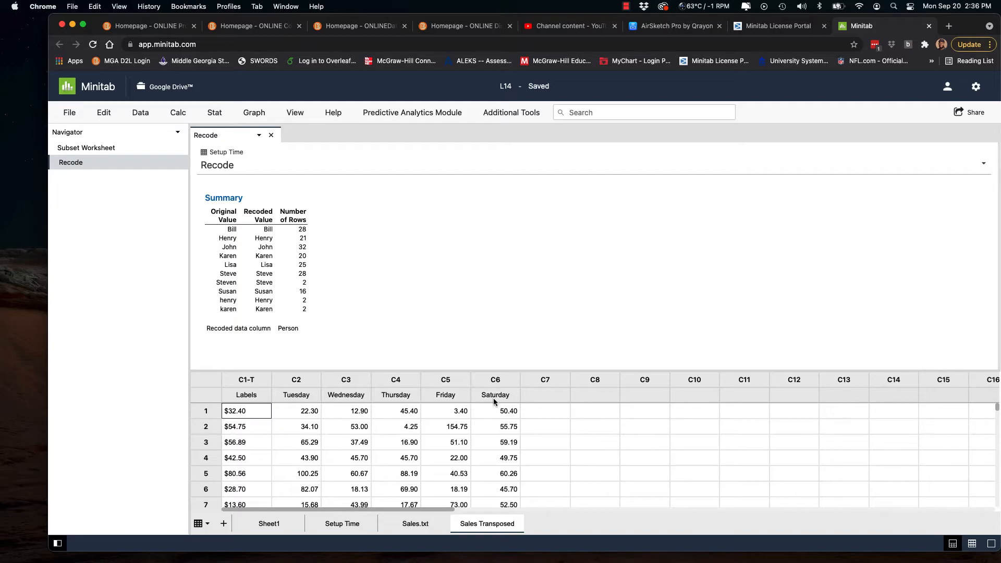
# Rename the Labels column of the transposed worksheet to Monday.
pyautogui.doubleClick(238, 395)
pyautogui.write('Mand')
pyautogui.press('BackSpace')
pyautogui.press('BackSpace')
pyautogui.press('BackSpace')
pyautogui.write('onday')
pyautogui.click(279, 411)
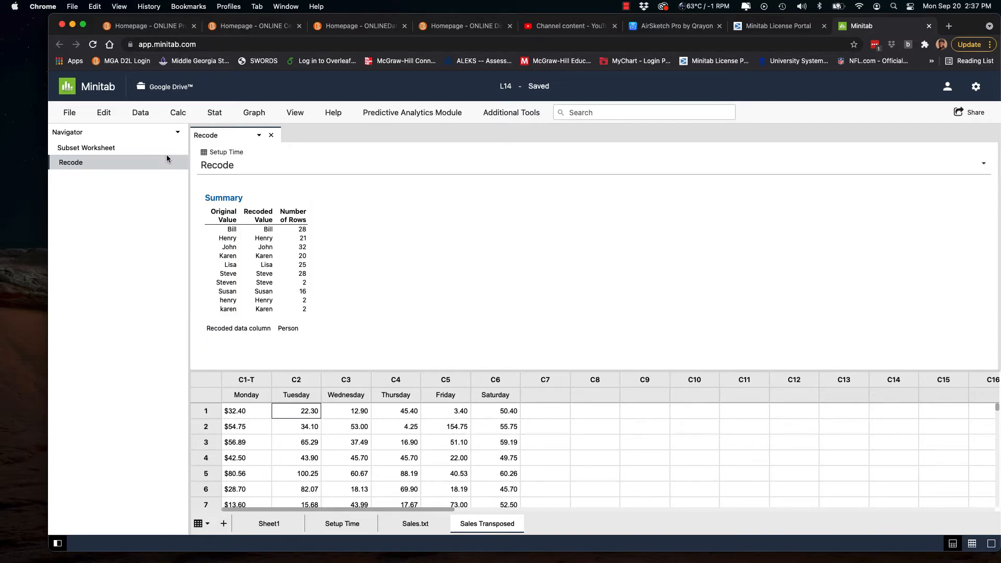
# Change the data type of column C1 (Monday) from text to Automatic numeric.
pyautogui.click(138, 114)
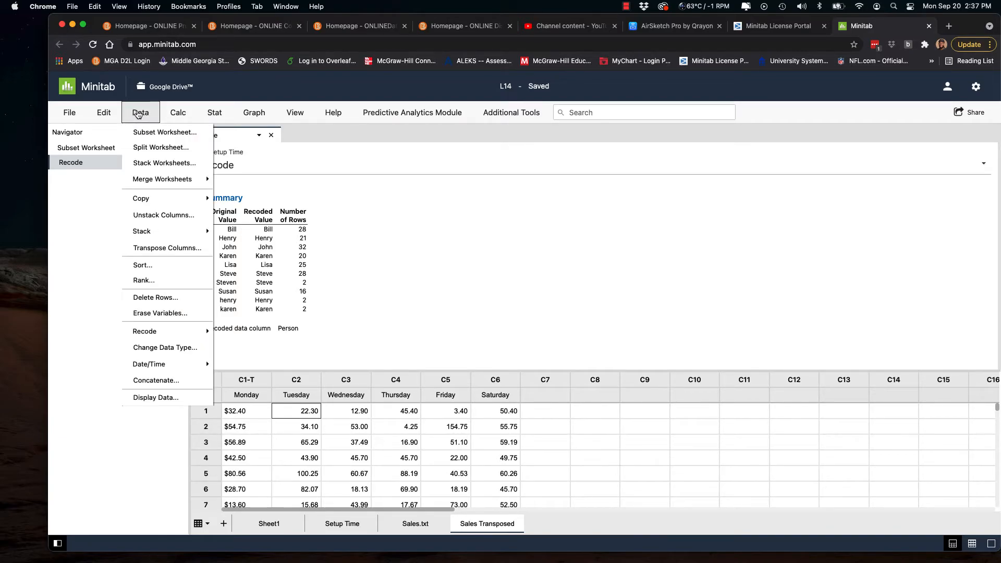
pyautogui.click(161, 347)
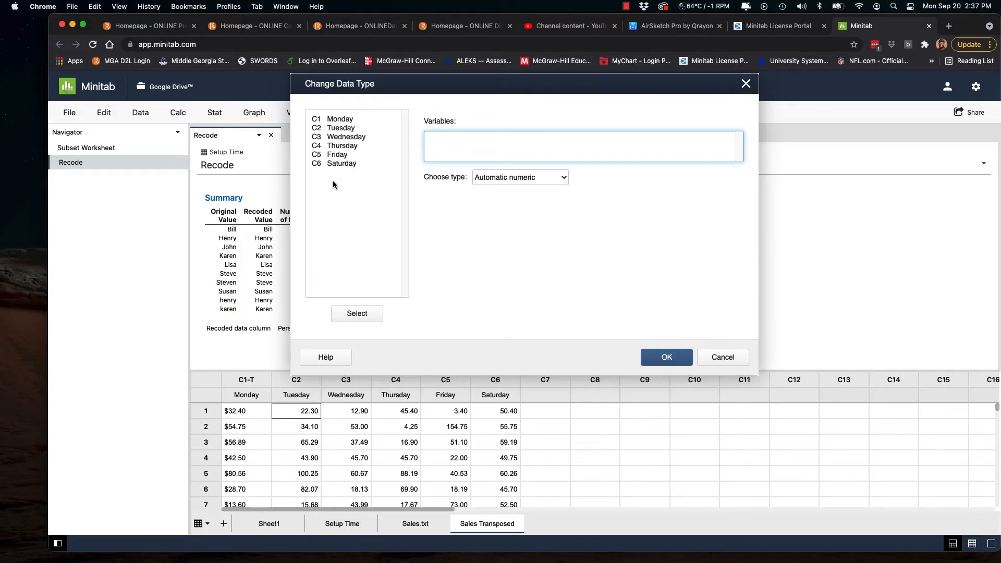
pyautogui.write('C1')
pyautogui.click(562, 178)
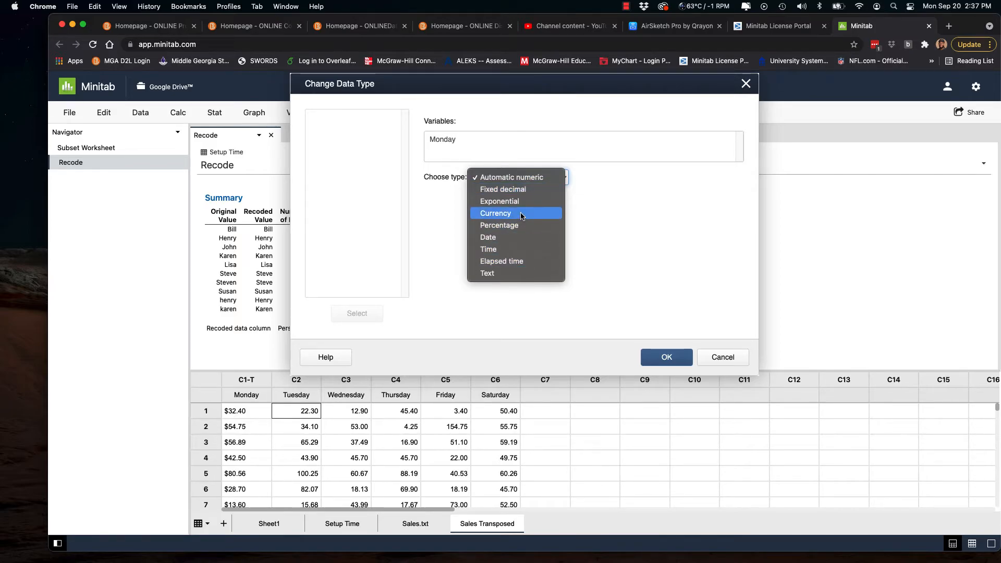
pyautogui.click(586, 206)
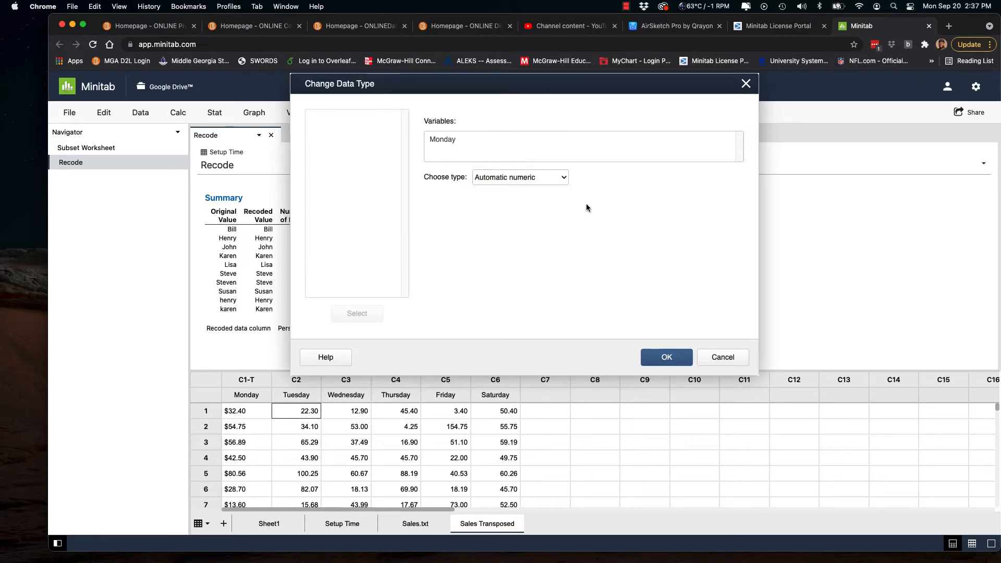
pyautogui.click(662, 357)
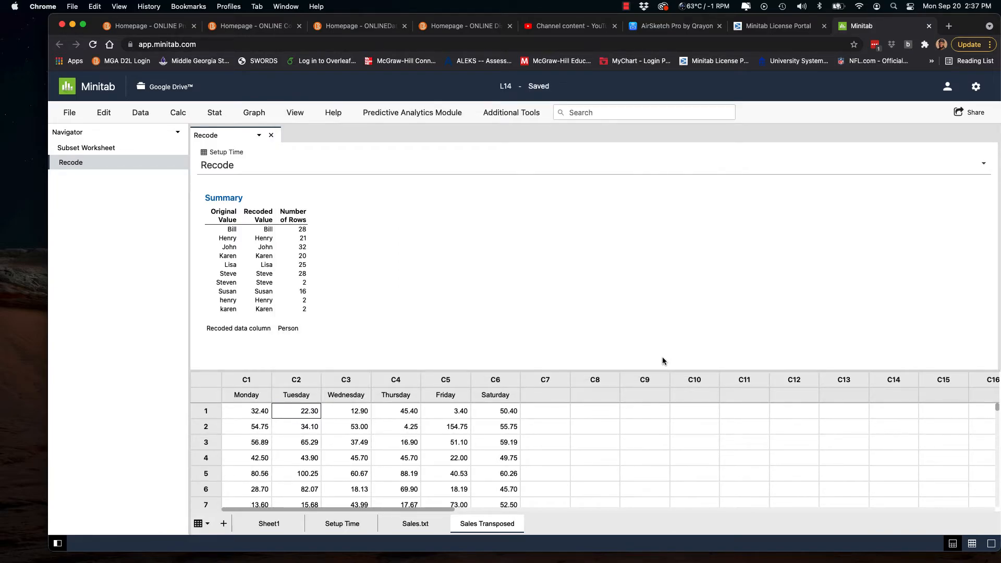
# Review the rows of the Sales Transposed worksheet and compare its layout with the data in Sheet1.
pyautogui.scroll(-3, 514, 468)
pyautogui.scroll(-2, 513, 468)
pyautogui.scroll(5, 514, 468)
pyautogui.click(287, 523)
pyautogui.scroll(10, 299, 424)
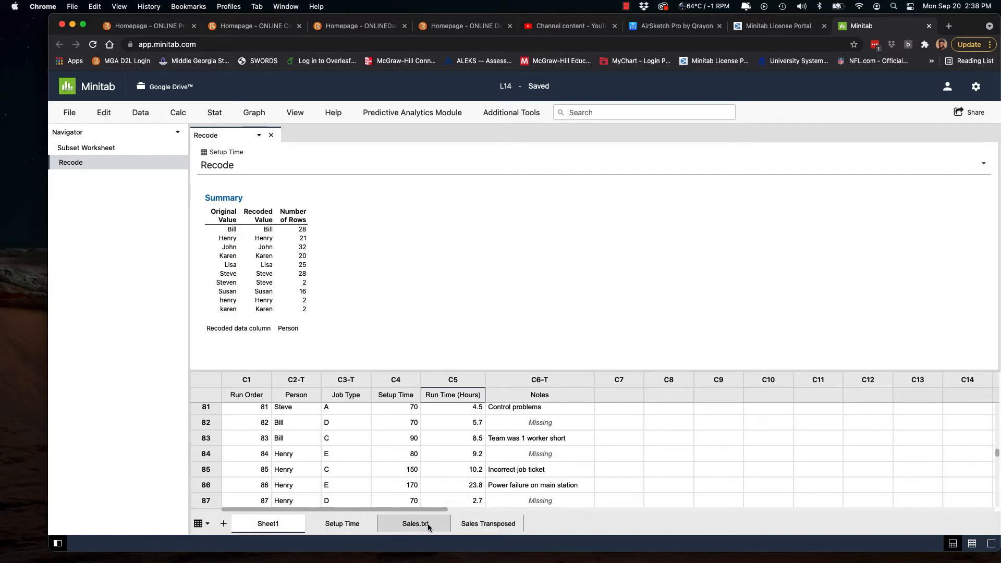
pyautogui.click(478, 525)
pyautogui.scroll(15, 399, 434)
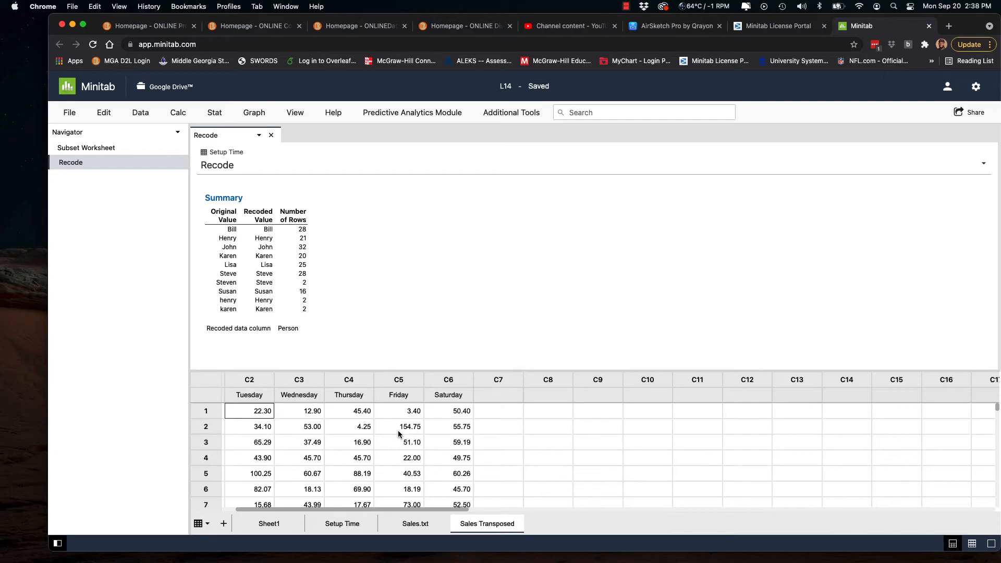
pyautogui.hscroll(-2, 399, 434)
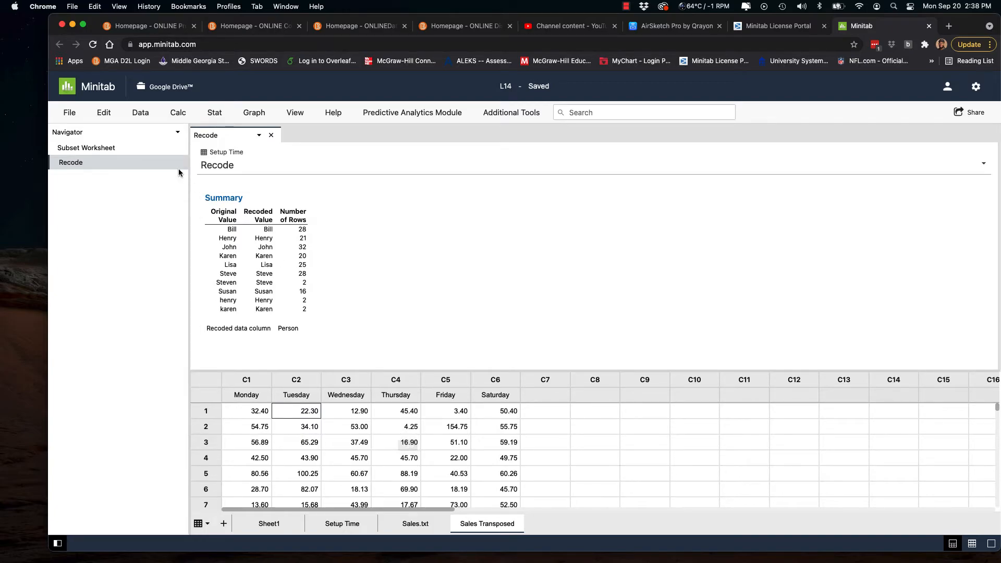
# Stack columns C1-C6 into a new worksheet named Sales Stacked, using variable names in the subscript column.
pyautogui.click(145, 118)
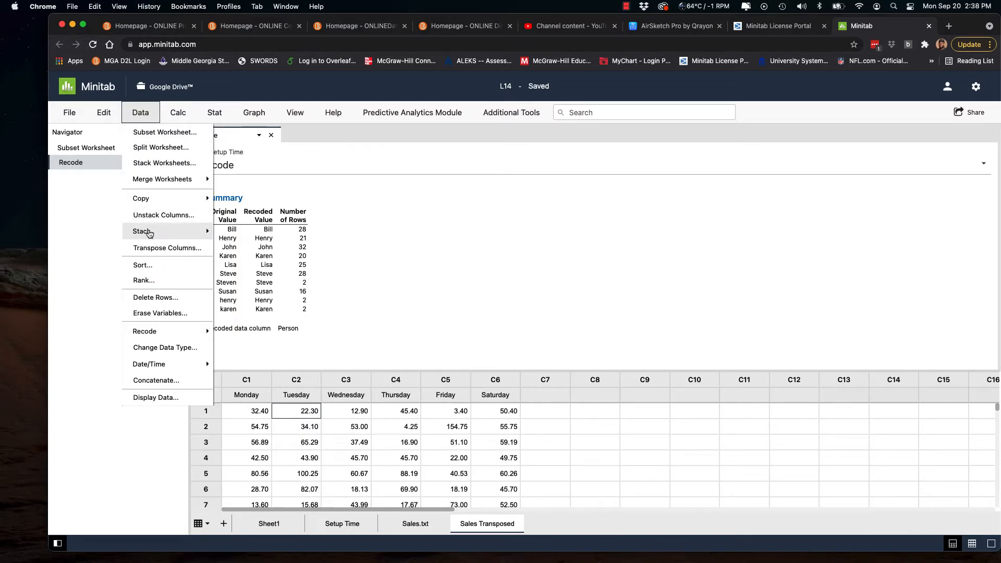
pyautogui.click(149, 233)
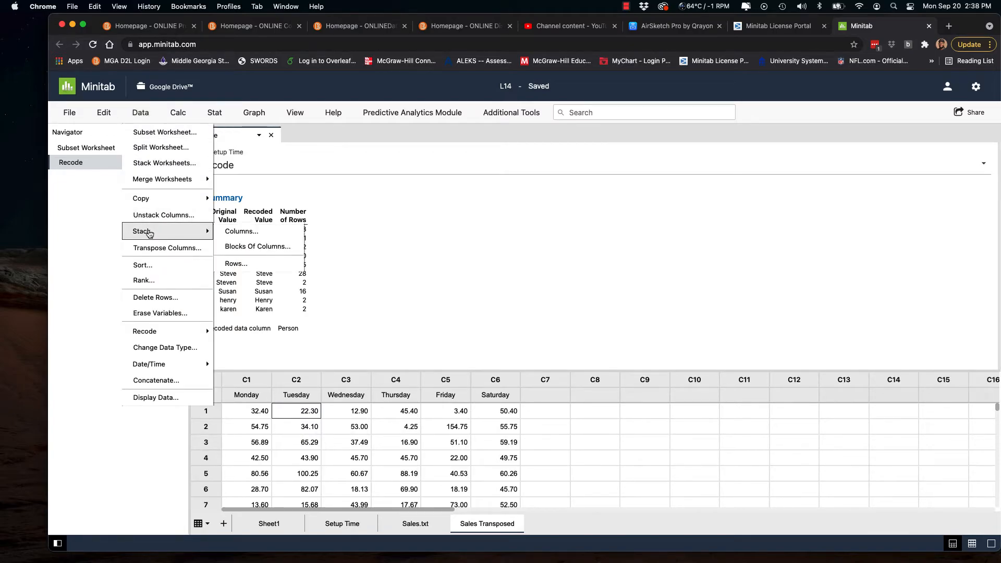
pyautogui.click(240, 235)
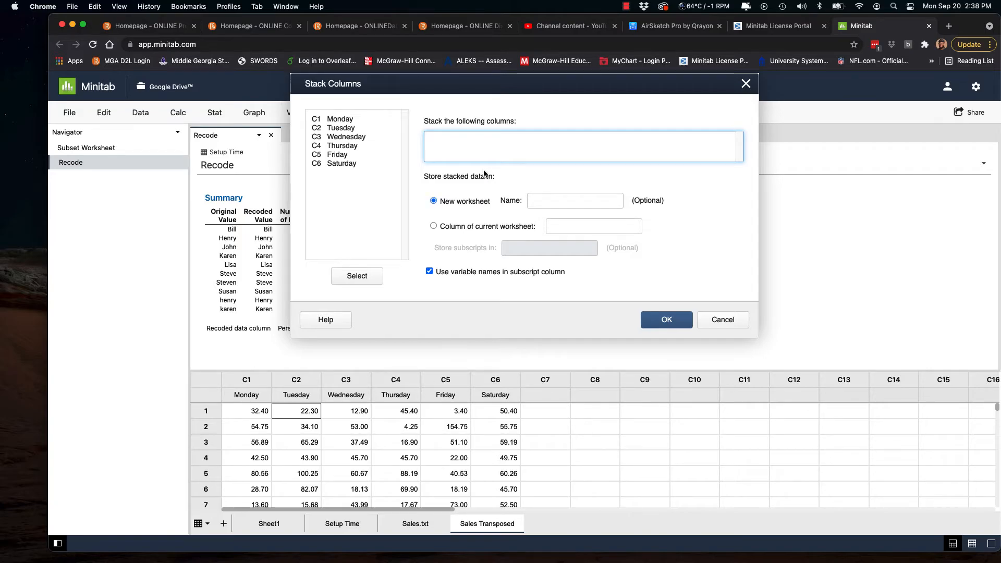
pyautogui.write('C')
pyautogui.write('1-C6')
pyautogui.click(552, 204)
pyautogui.write('S')
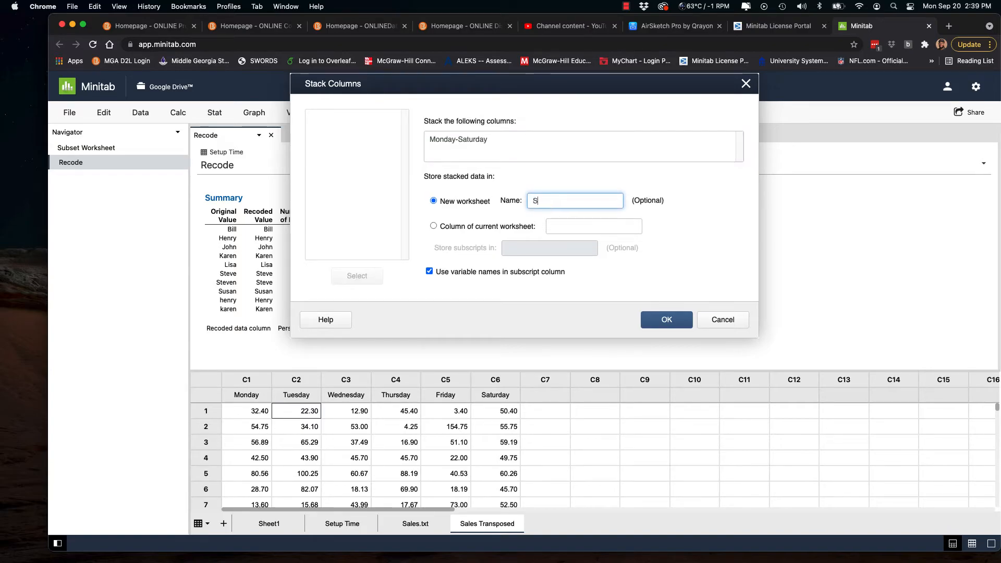
pyautogui.write('ales Stac')
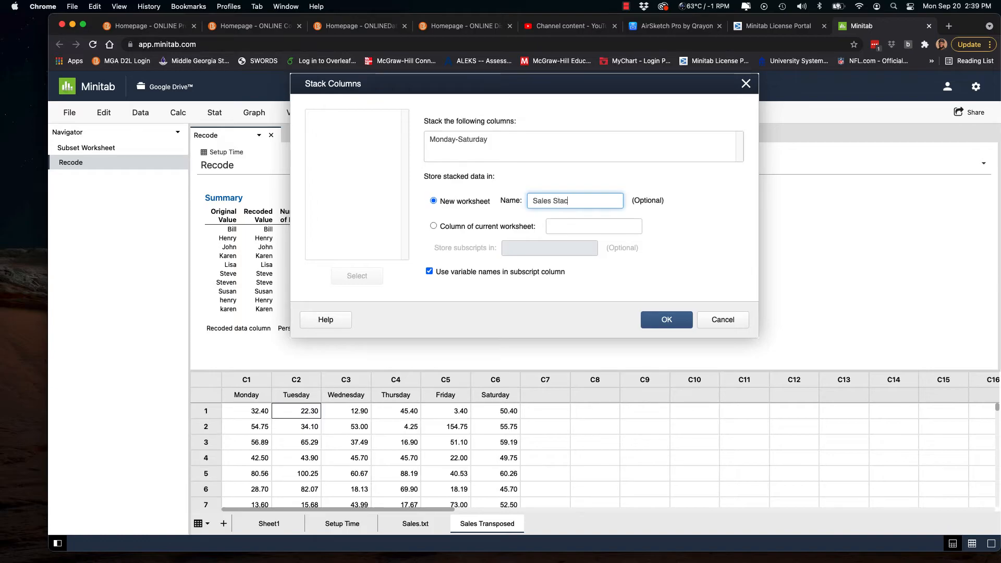
pyautogui.write('ked')
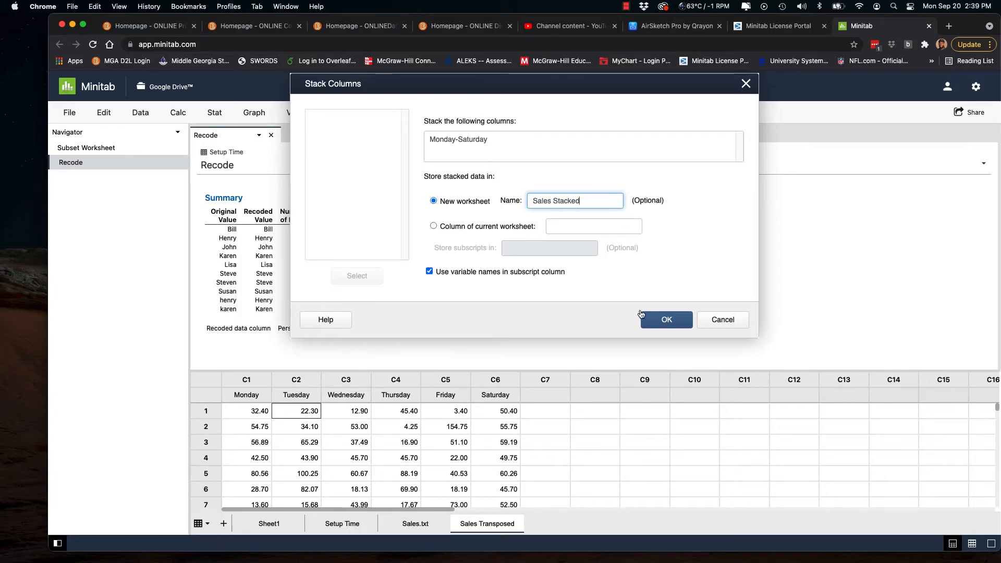
pyautogui.click(667, 322)
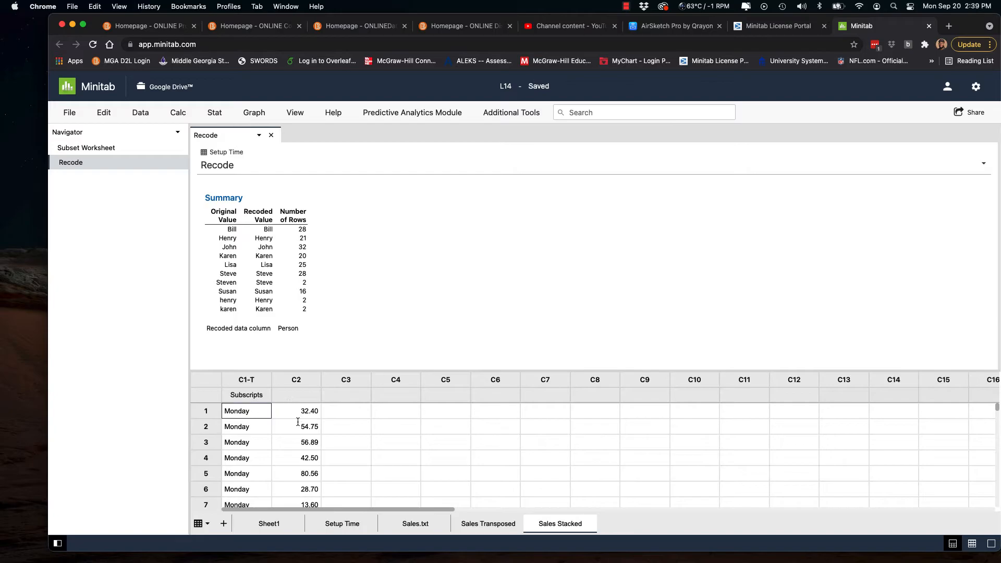
# Name the two columns of the stacked worksheet Weekday and Sales and look over the stacked rows.
pyautogui.doubleClick(245, 394)
pyautogui.write('WSeekday')
pyautogui.click(237, 392)
pyautogui.press('BackSpace')
pyautogui.click(298, 392)
pyautogui.write('Sales')
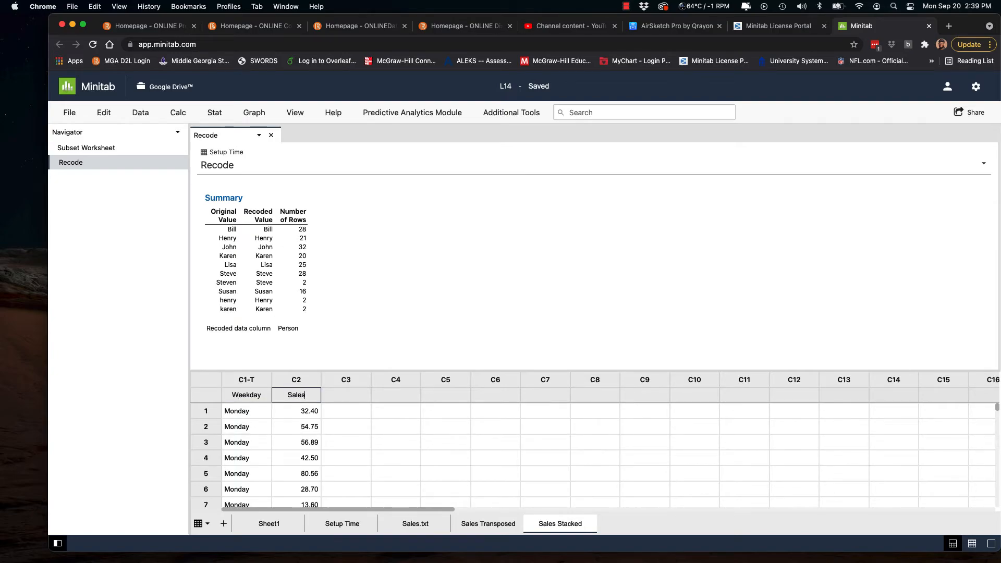
pyautogui.click(353, 411)
pyautogui.scroll(-3, 281, 457)
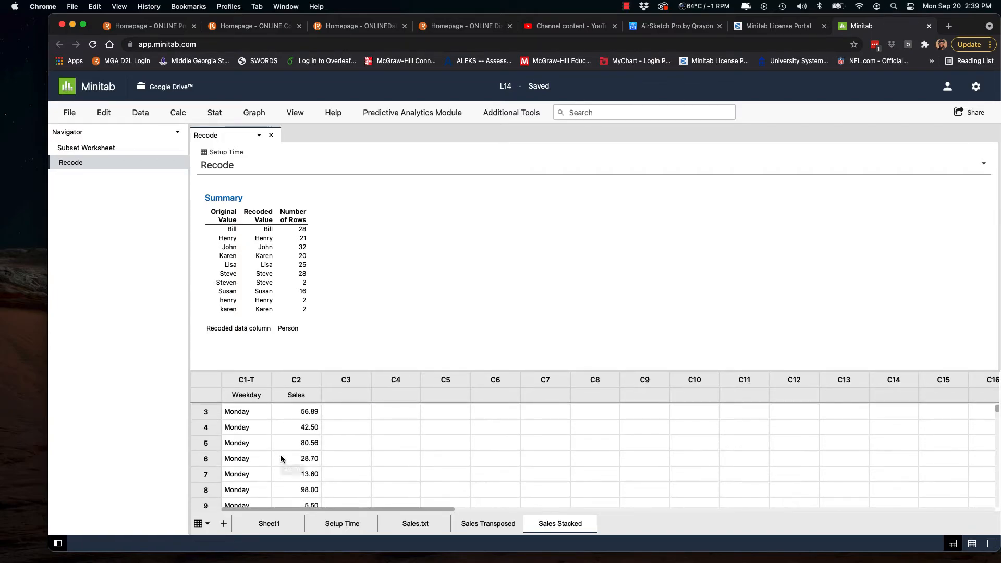
pyautogui.scroll(-1, 281, 459)
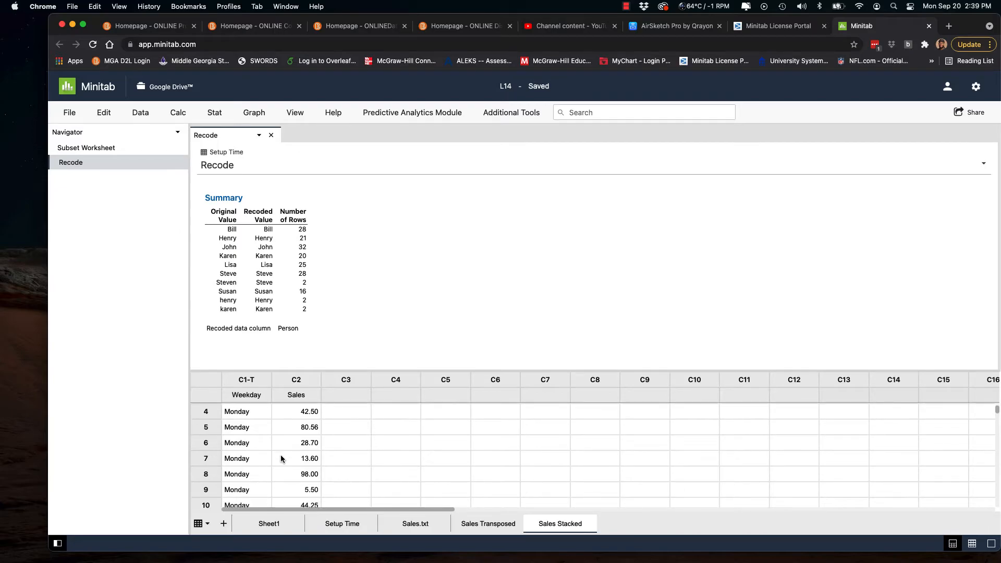
# Set up a sort of the Sales Stacked worksheet by the Sales column in increasing order.
pyautogui.scroll(-5, 280, 459)
pyautogui.scroll(-15, 280, 456)
pyautogui.scroll(-8, 281, 456)
pyautogui.scroll(20, 281, 456)
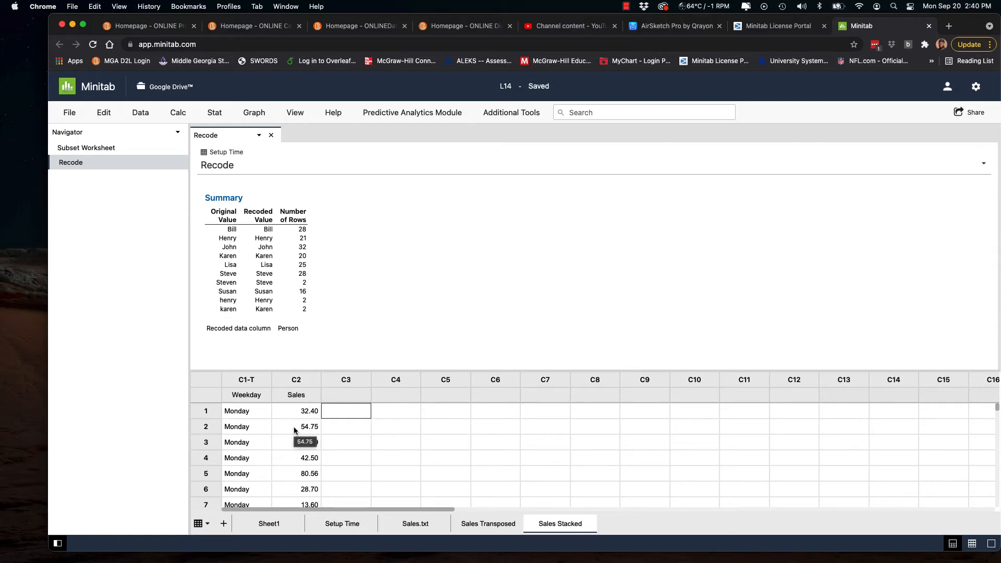
pyautogui.click(139, 116)
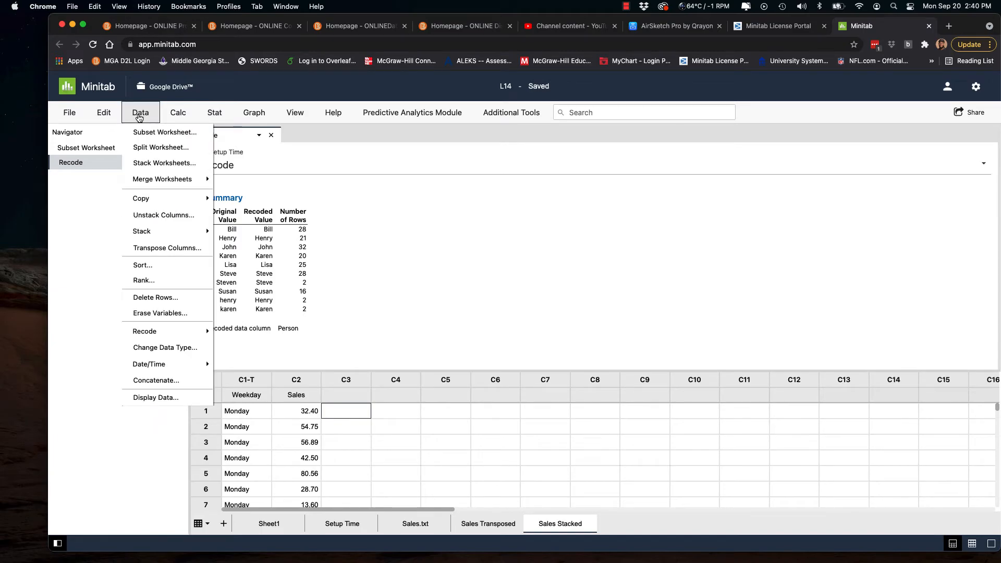
pyautogui.click(144, 269)
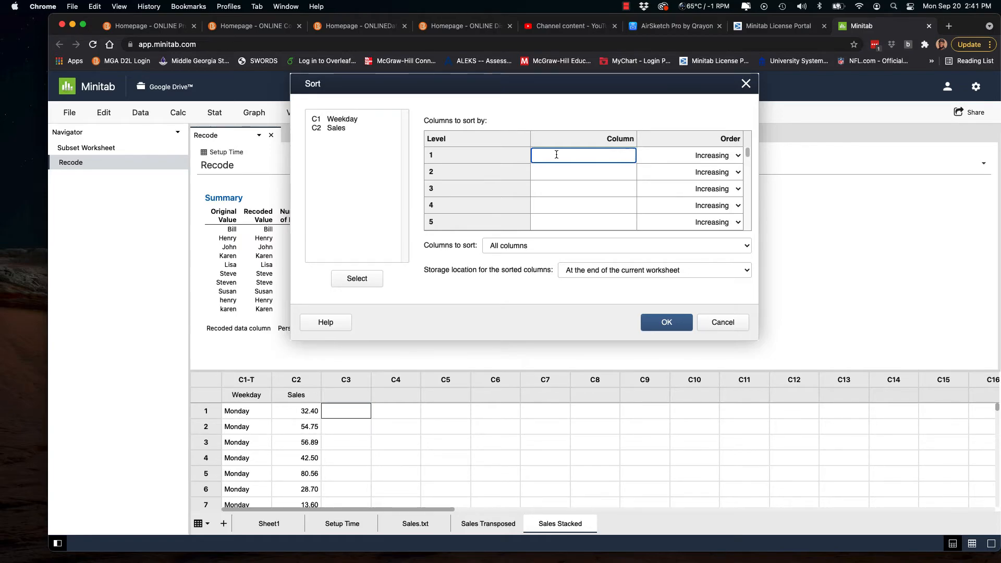
pyautogui.write('2')
pyautogui.click(660, 155)
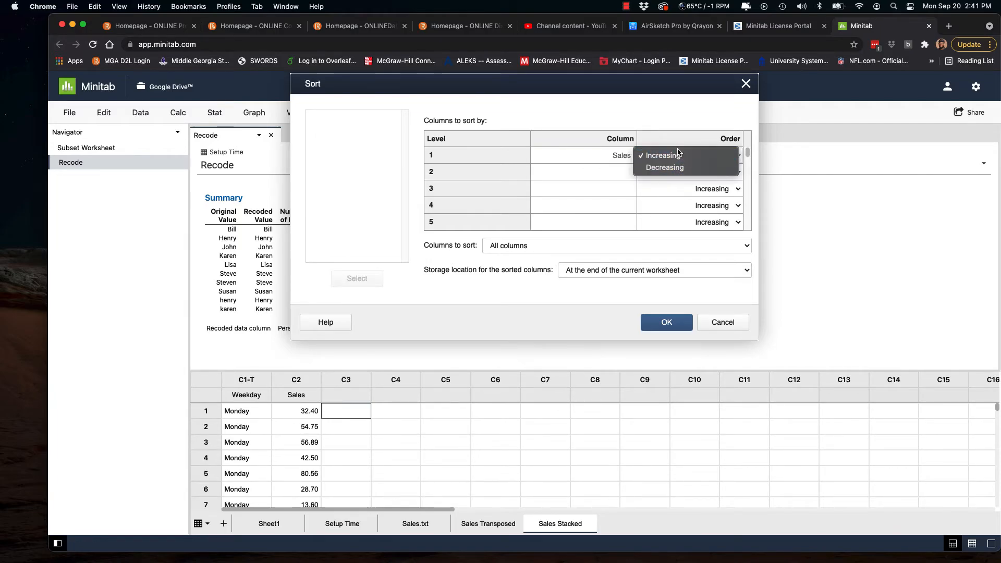
pyautogui.click(675, 158)
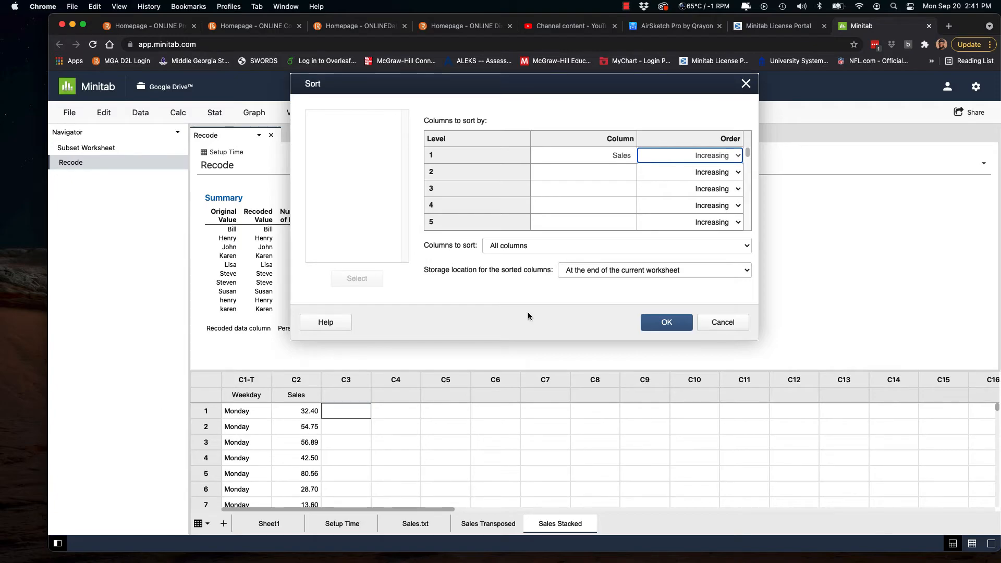
# Store the sorted columns in a new worksheet named Sales Sorted and run the sort.
pyautogui.click(636, 270)
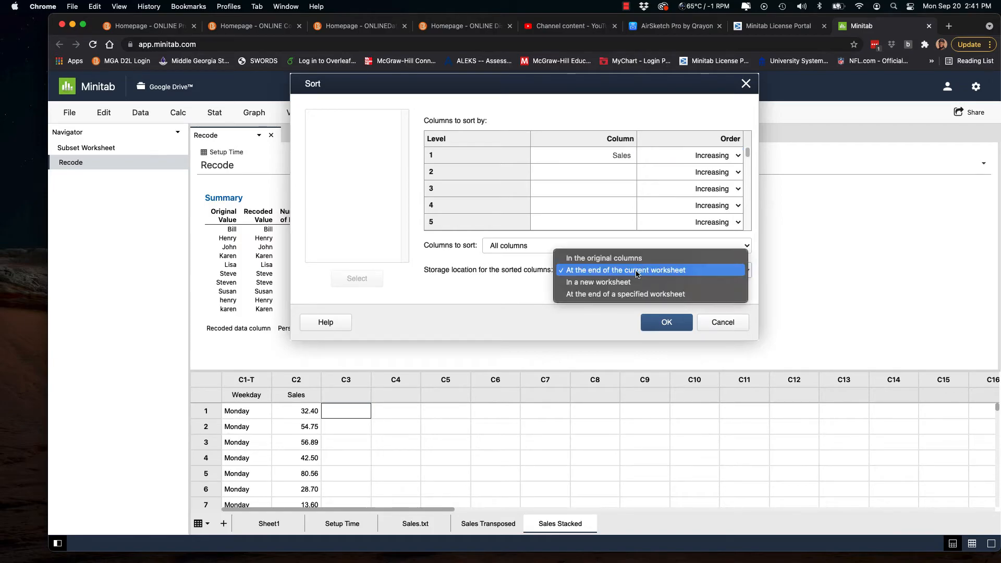
pyautogui.click(623, 281)
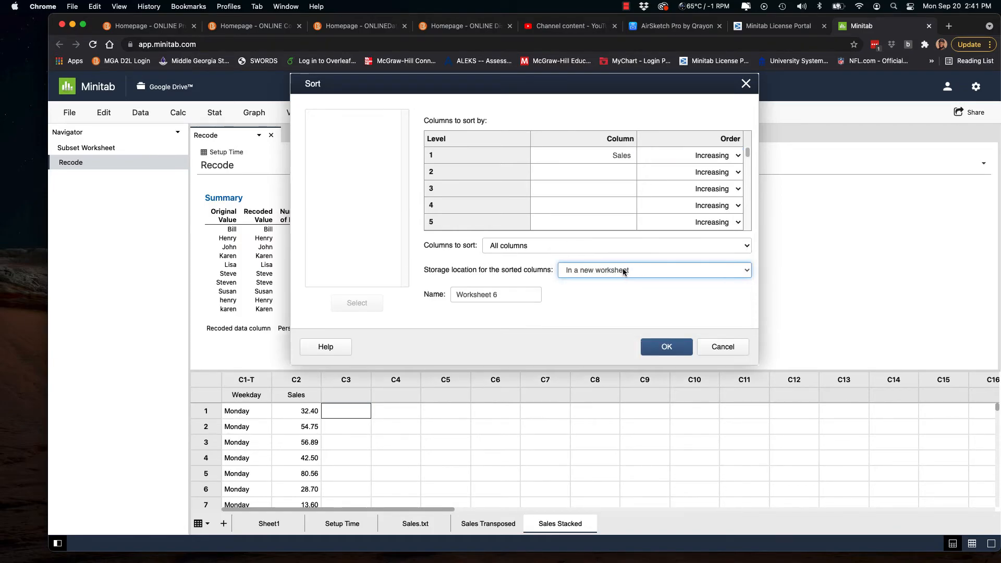
pyautogui.click(495, 293)
pyautogui.tripleClick(495, 293)
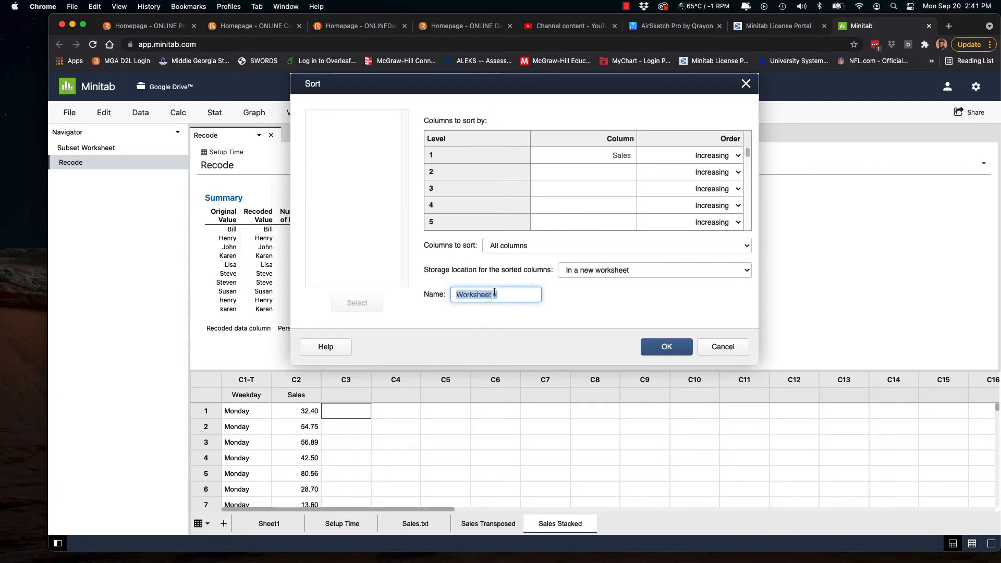
pyautogui.write('Sales Sorted')
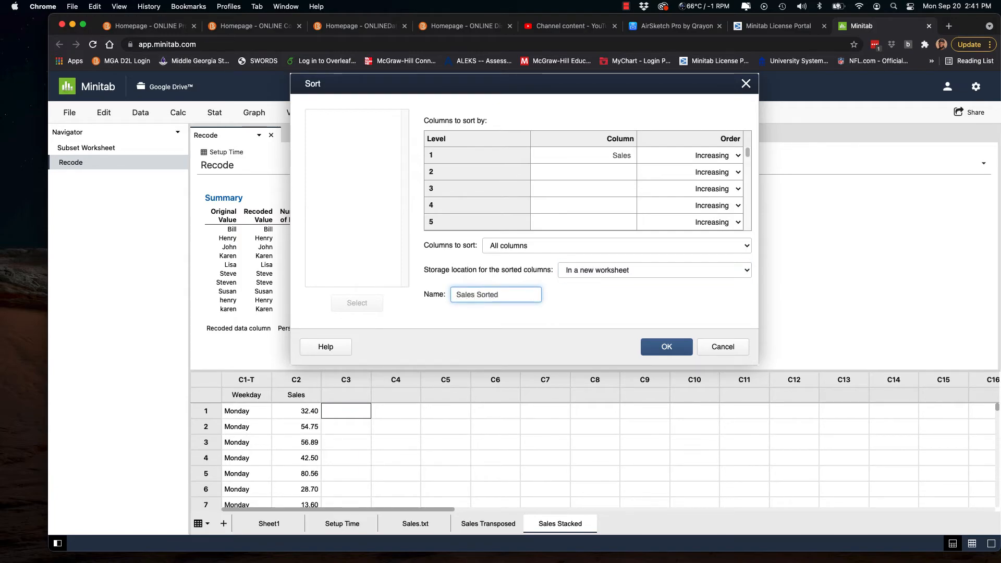
pyautogui.click(666, 345)
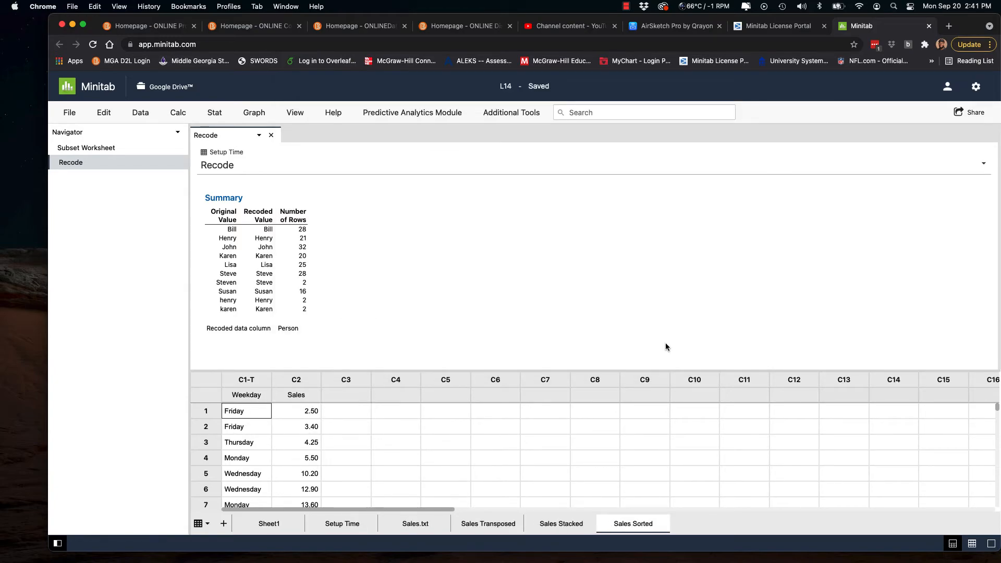
# Review the Sales Sorted rows from the smallest to the largest sales value.
pyautogui.doubleClick(638, 523)
pyautogui.press('Return')
pyautogui.scroll(-10, 311, 436)
pyautogui.scroll(-8, 307, 441)
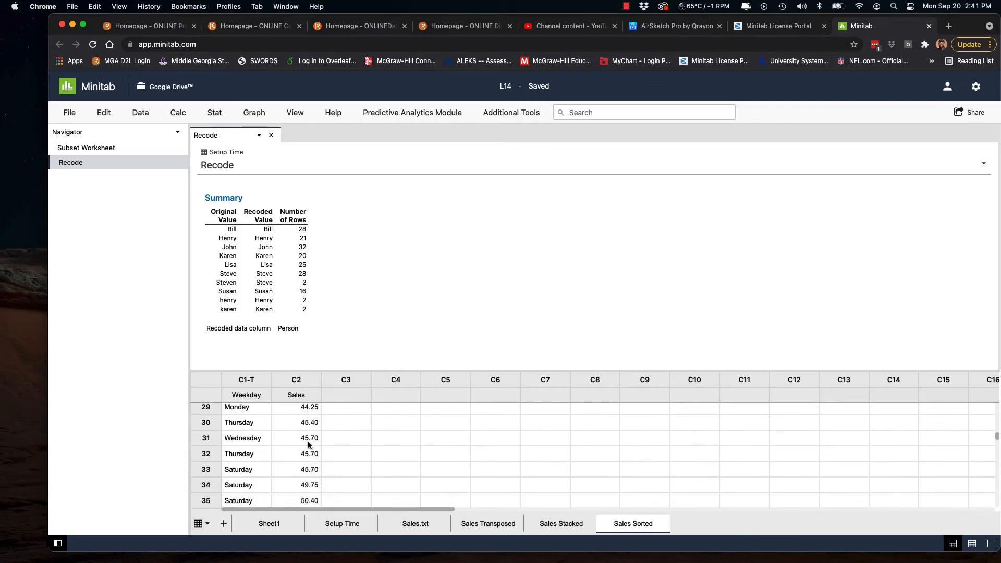
pyautogui.scroll(-6, 309, 444)
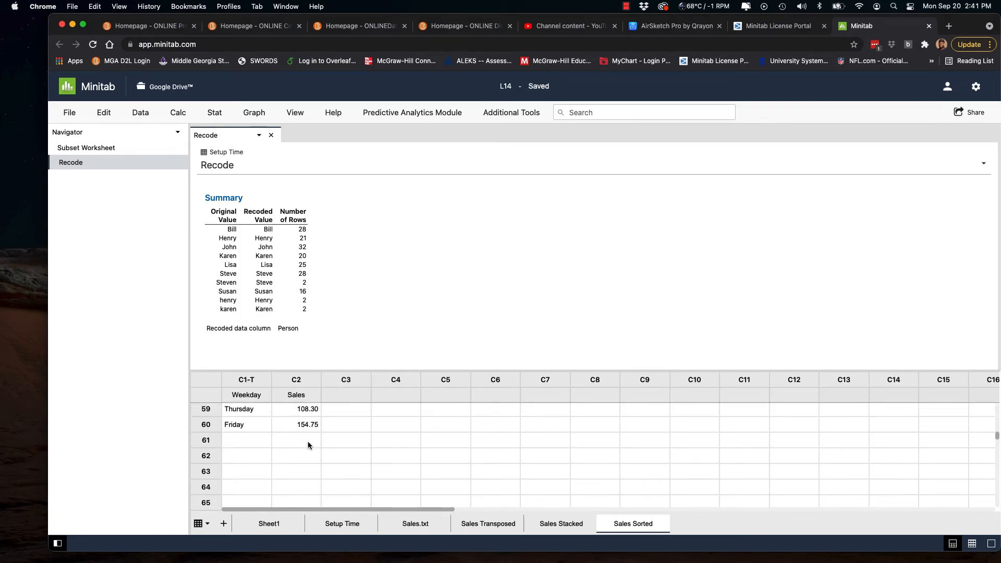
pyautogui.scroll(1, 305, 439)
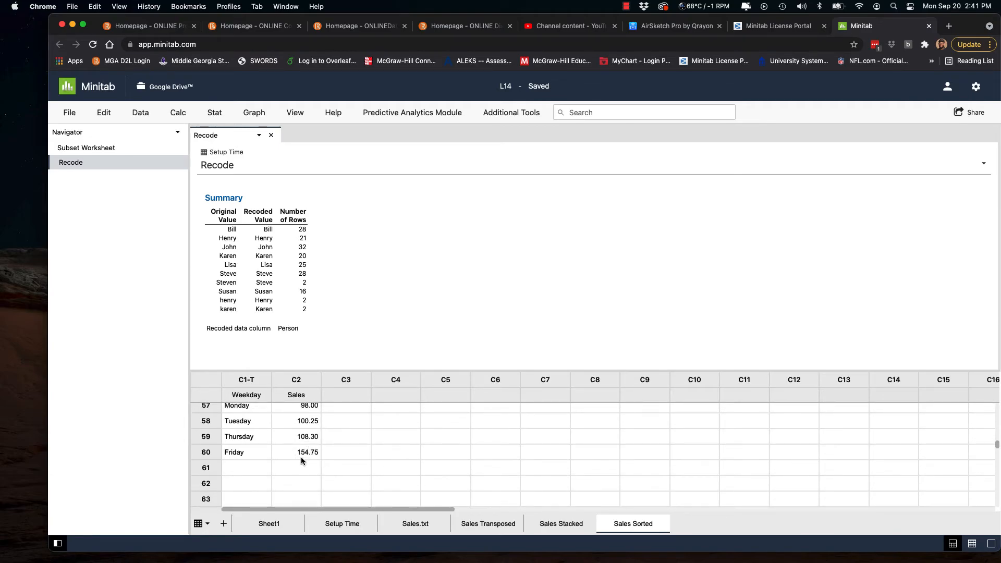
pyautogui.scroll(12, 301, 457)
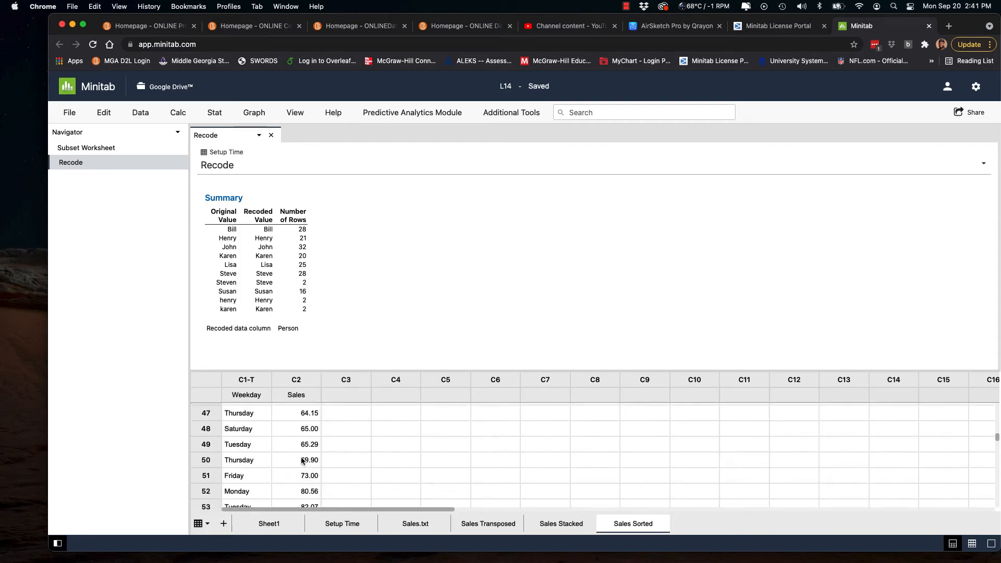
pyautogui.scroll(8, 301, 461)
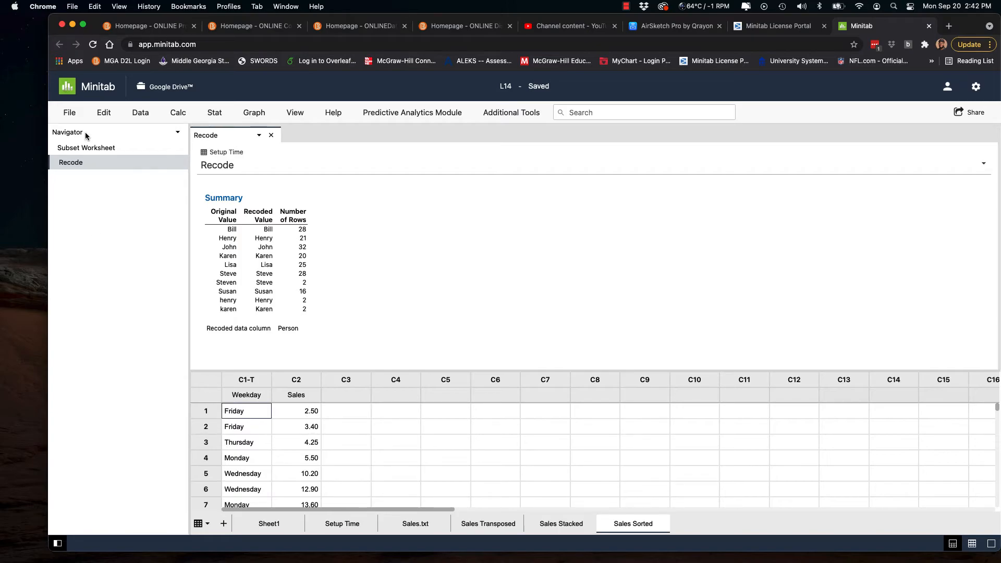
# Open the local file airpoll.csv from the Minitab Data folder and look over its columns.
pyautogui.click(72, 114)
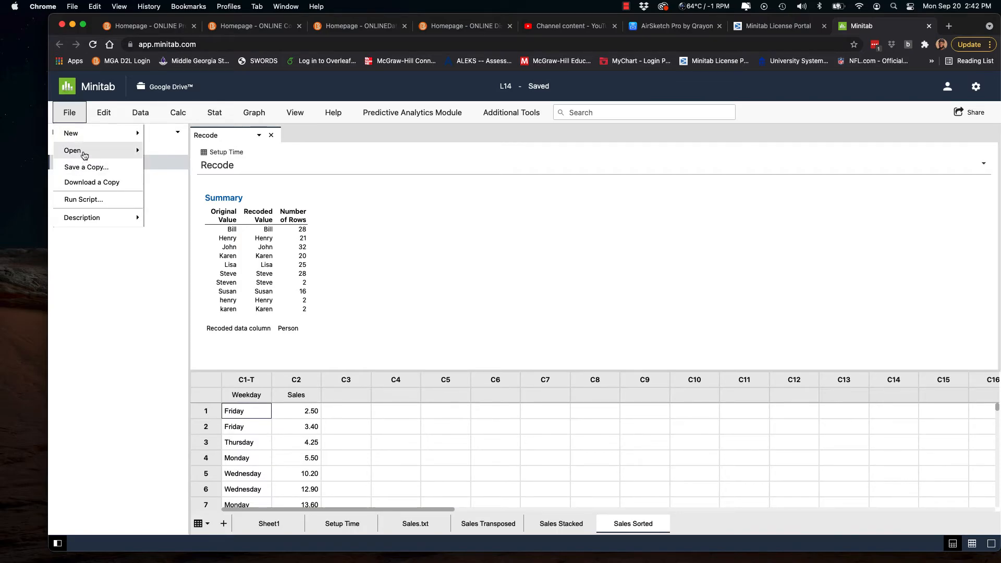
pyautogui.click(84, 155)
pyautogui.click(160, 166)
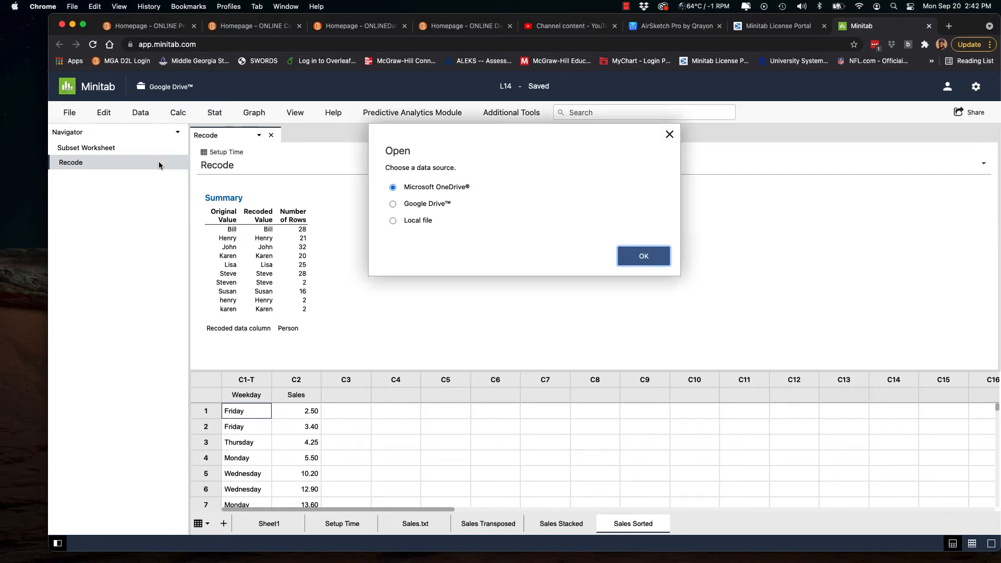
pyautogui.click(393, 220)
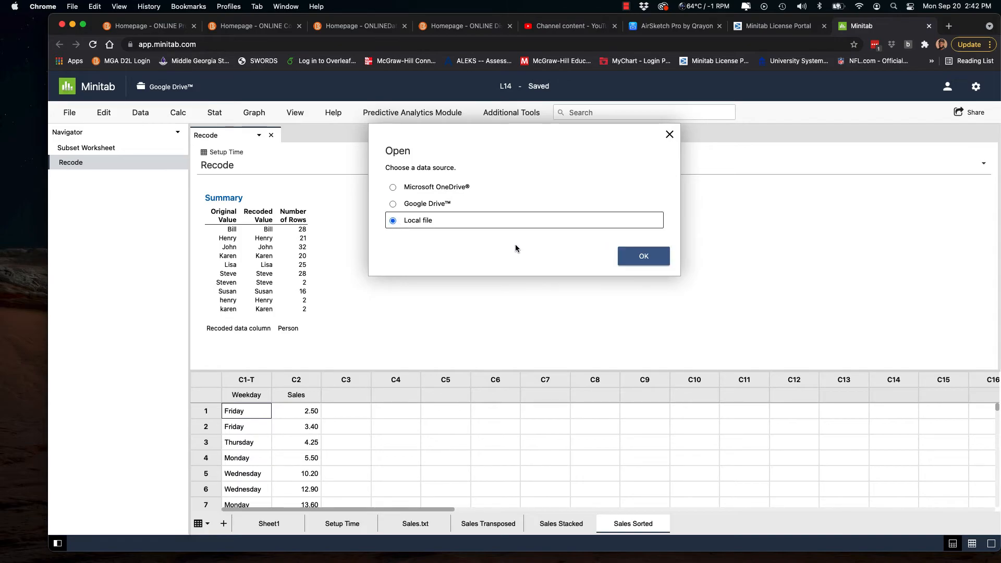
pyautogui.click(626, 267)
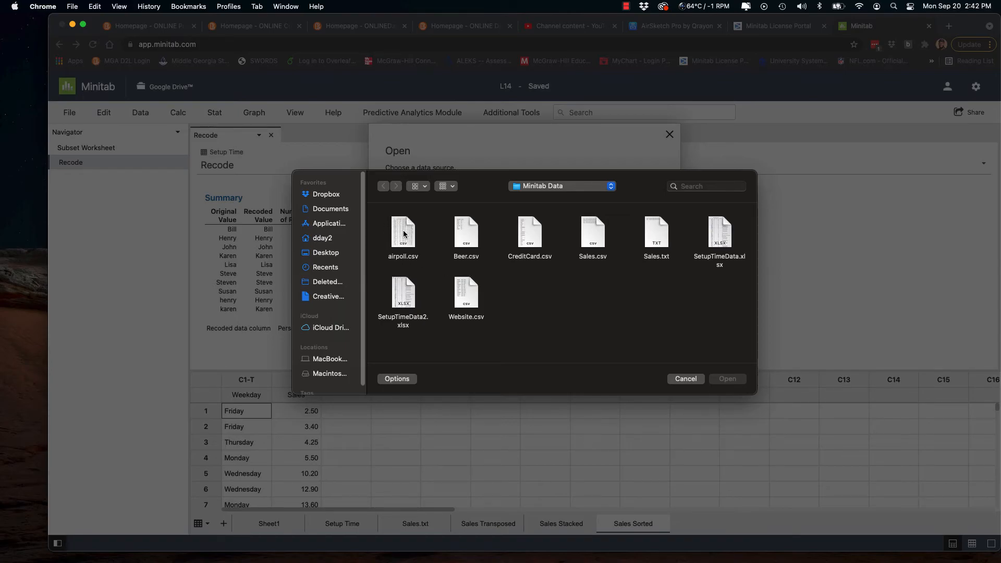
pyautogui.click(405, 234)
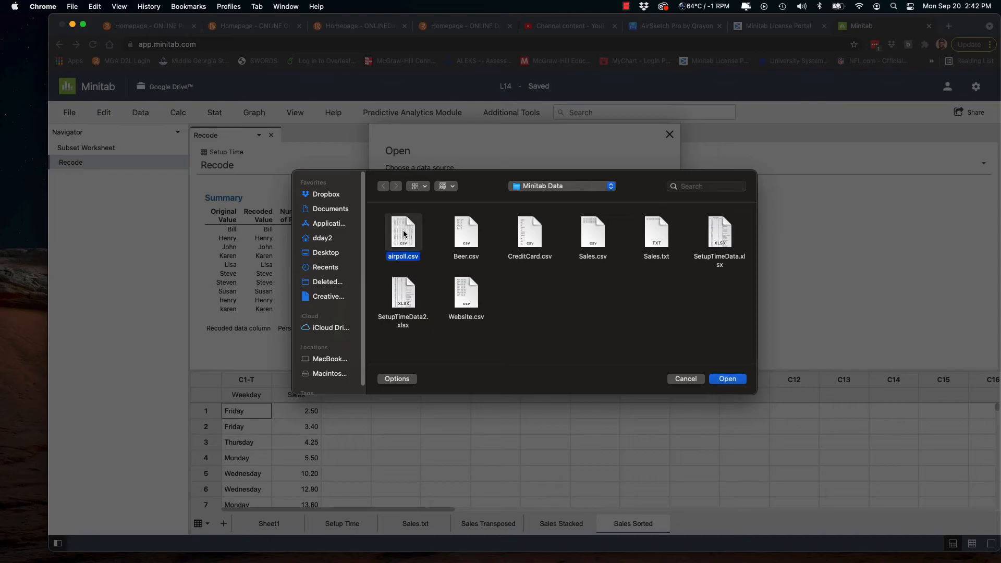
pyautogui.click(727, 379)
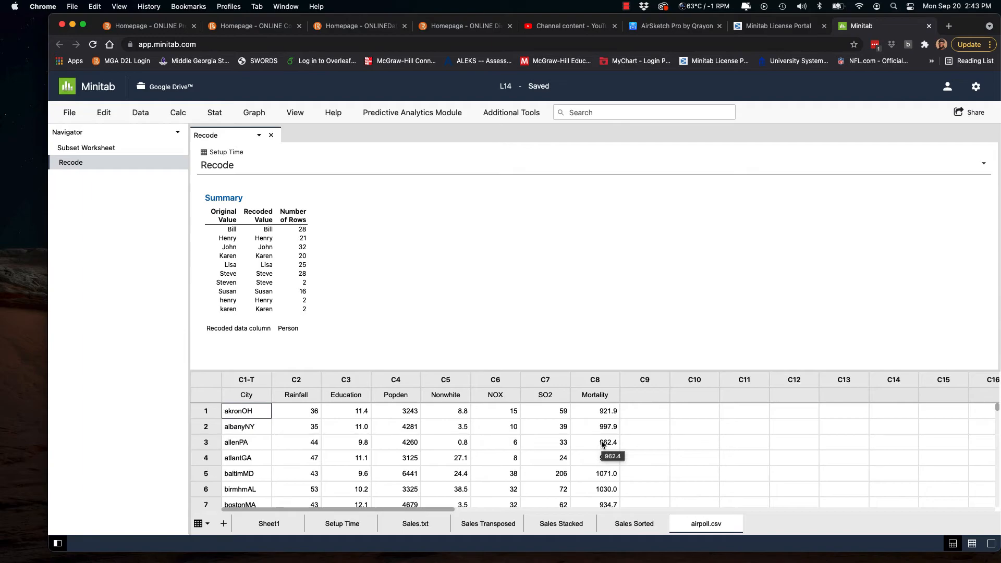
pyautogui.click(576, 447)
pyautogui.scroll(-1, 576, 449)
pyautogui.scroll(1, 576, 449)
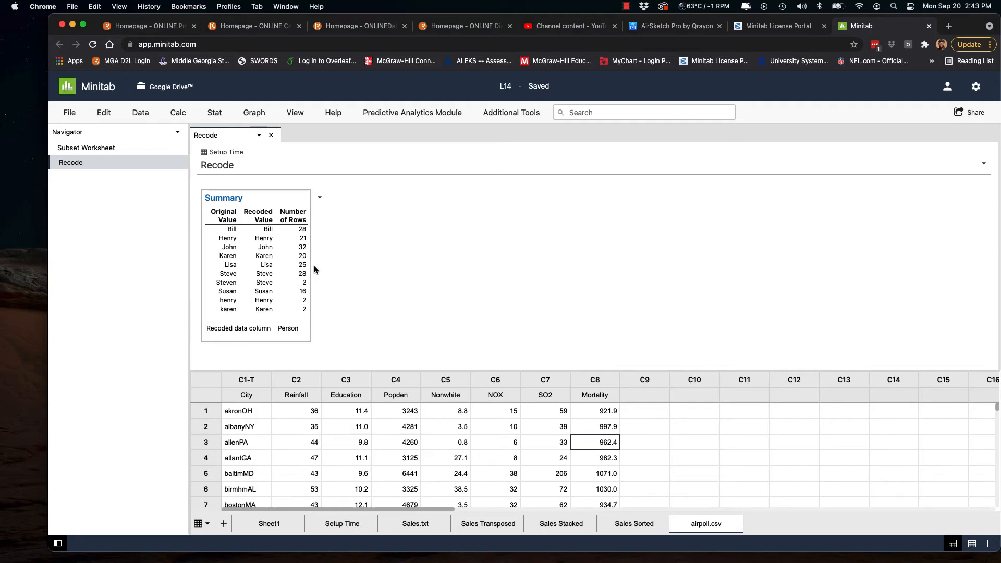
# Start Display Descriptive Statistics for the airpoll.csv data with columns C2-C8 as the variables.
pyautogui.click(214, 113)
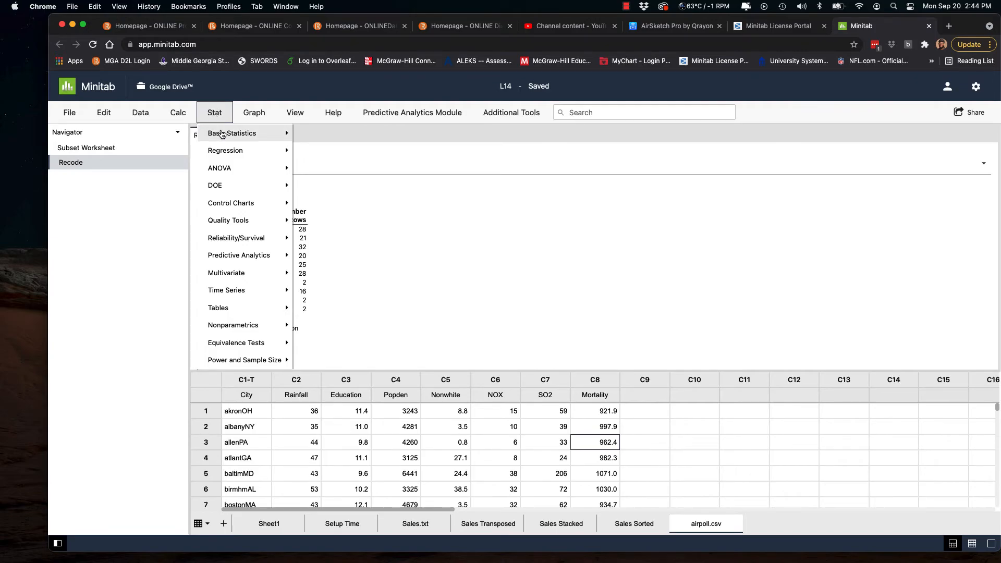
pyautogui.moveTo(222, 134)
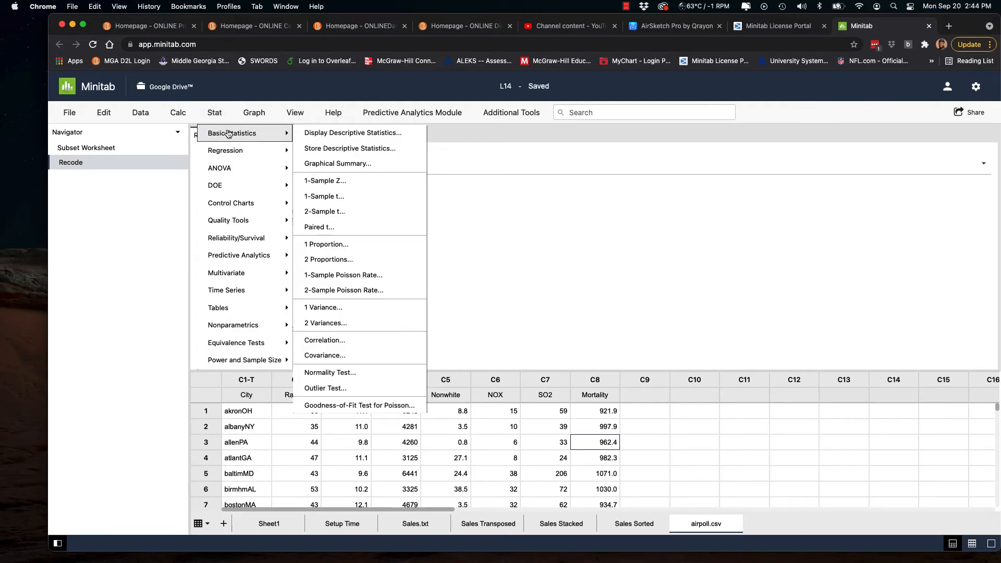
pyautogui.click(323, 134)
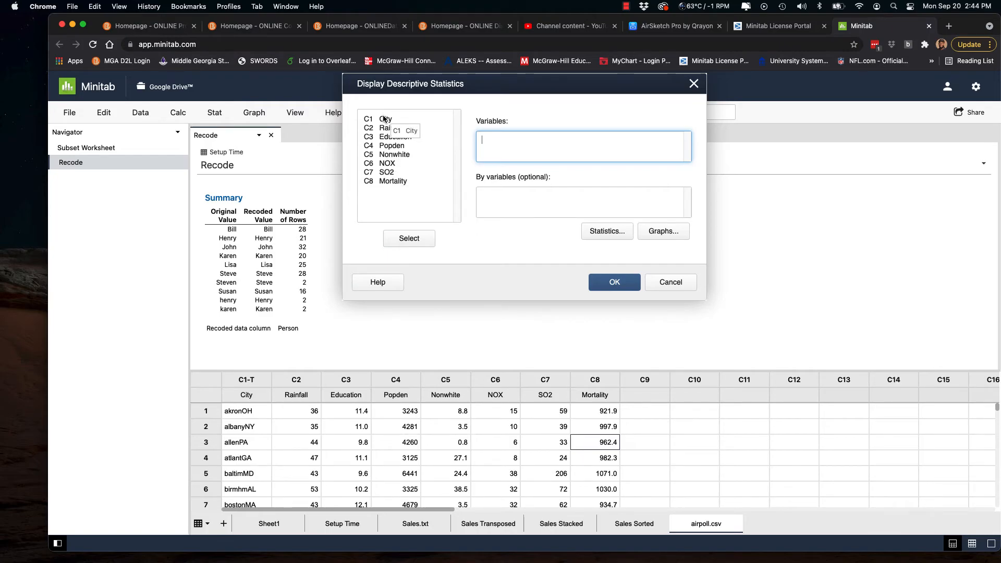
pyautogui.write('C2-C8')
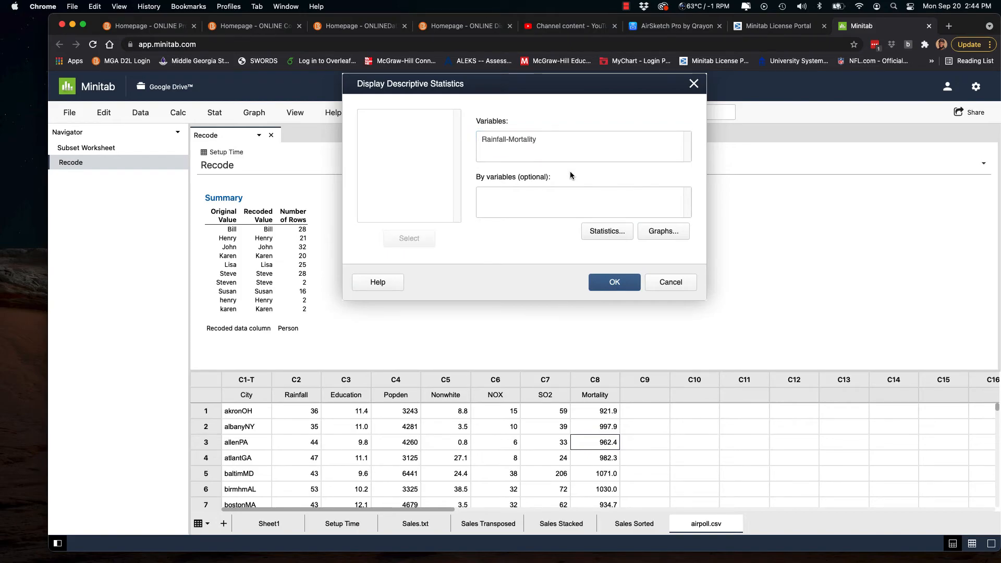
# Try C2-C5 and C8 as the variables, and restore the full range C2-C8.
pyautogui.click(551, 144)
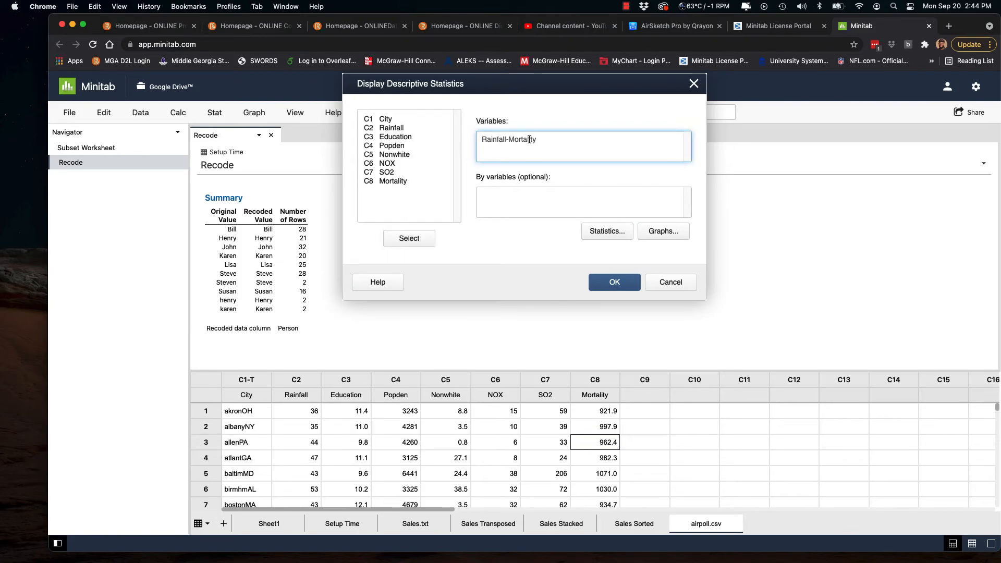
pyautogui.tripleClick(530, 139)
pyautogui.press('BackSpace')
pyautogui.write('C2-C5 C8')
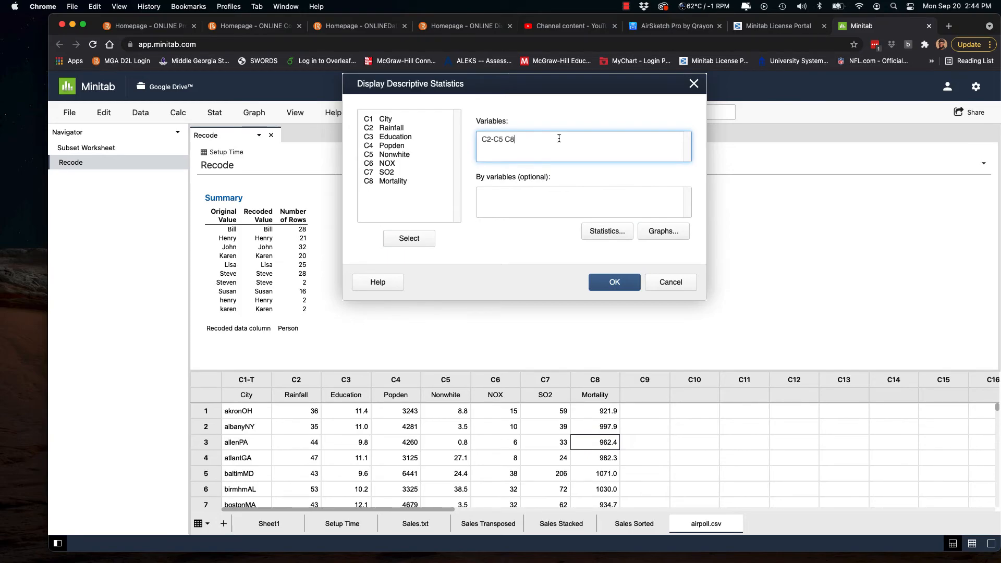
pyautogui.press('BackSpace')
pyautogui.press('BackSpace')
pyautogui.press('BackSpace')
pyautogui.press('BackSpace')
pyautogui.press('BackSpace')
pyautogui.write('C8')
pyautogui.click(540, 240)
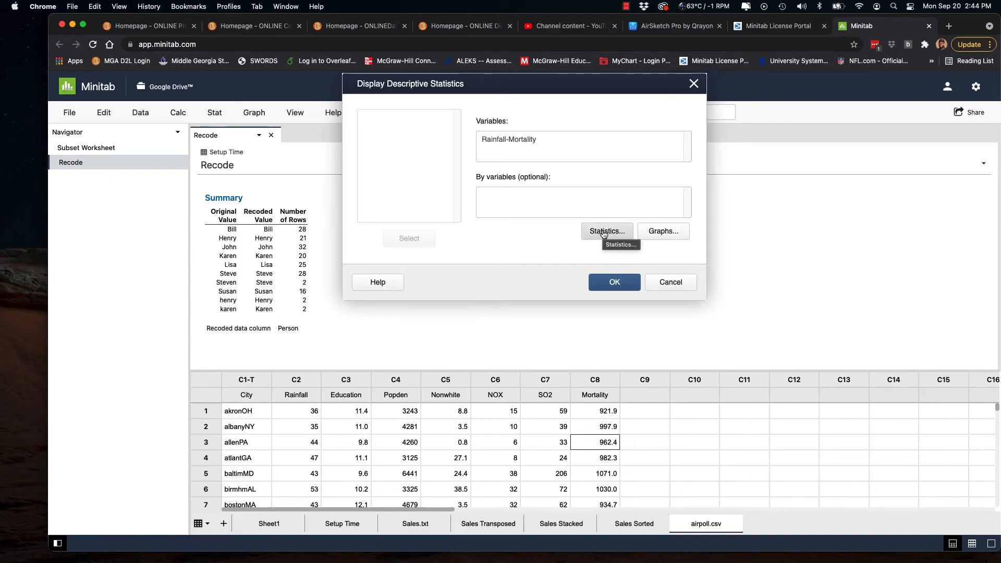
# Add Variance and Coefficient of variation to the displayed statistics and exclude N missing.
pyautogui.click(604, 235)
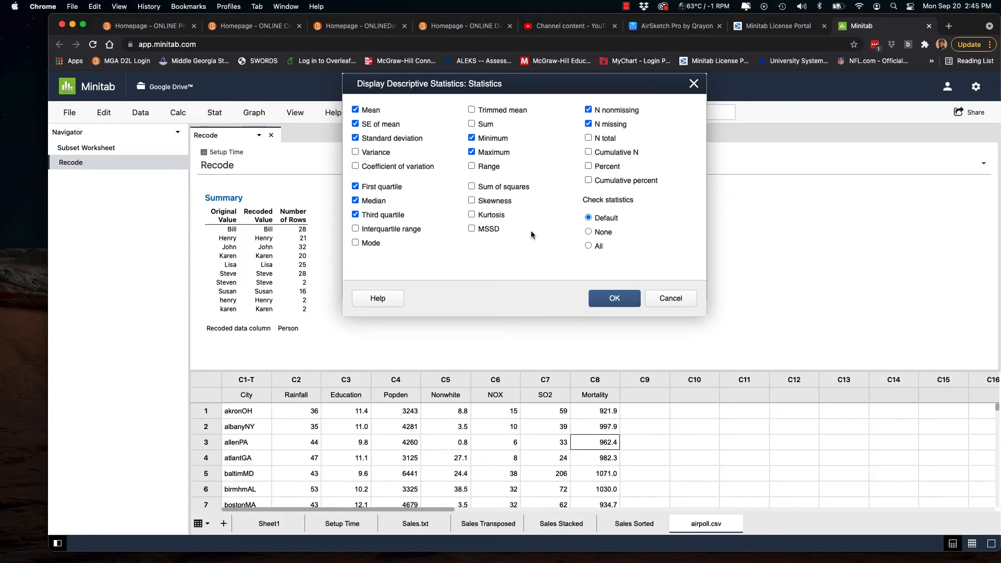
pyautogui.click(356, 153)
pyautogui.click(356, 166)
pyautogui.click(589, 123)
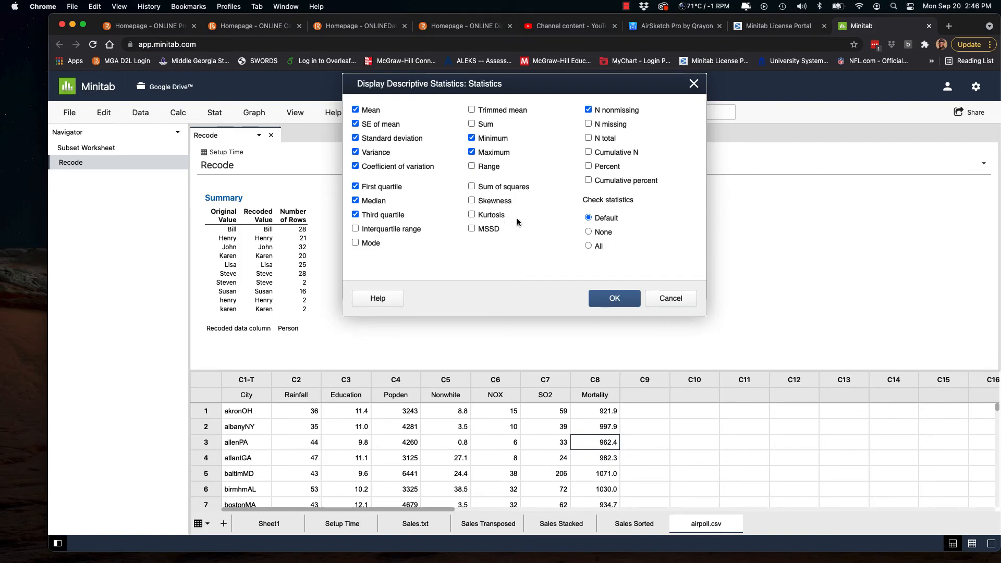
pyautogui.click(611, 300)
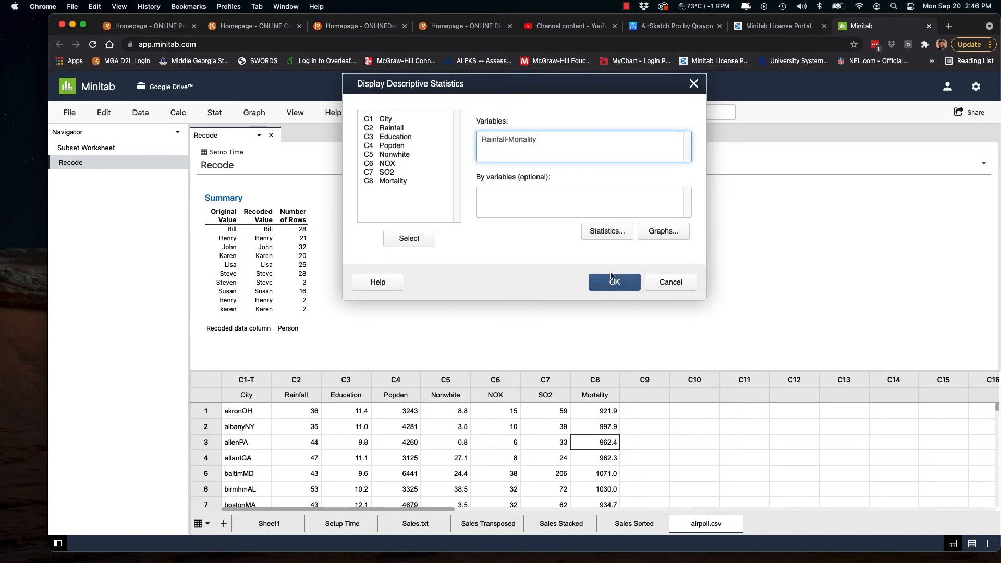
# Generate the descriptive statistics for the chosen variables and copy the resulting Statistics table.
pyautogui.click(609, 283)
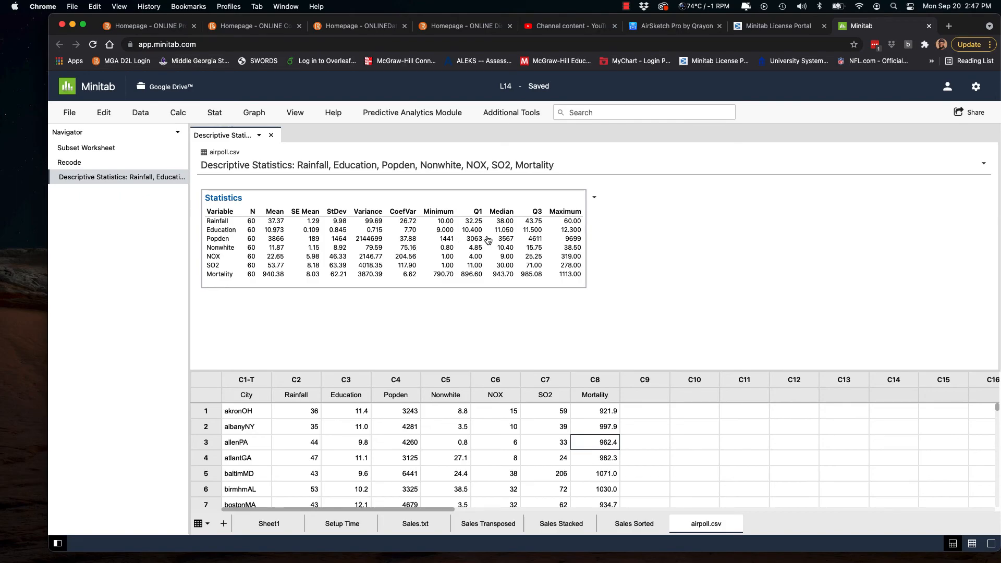
pyautogui.click(595, 199)
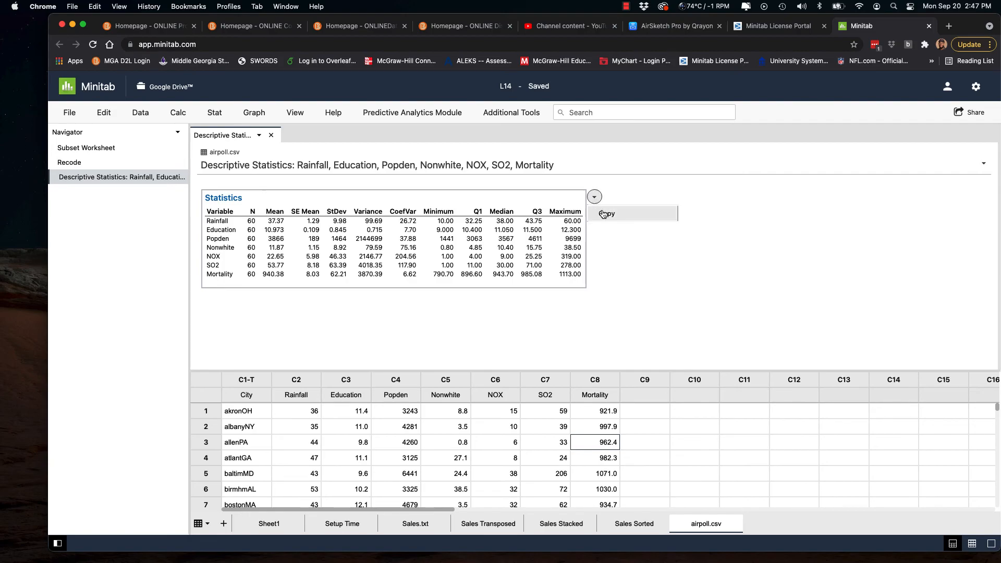
pyautogui.click(603, 213)
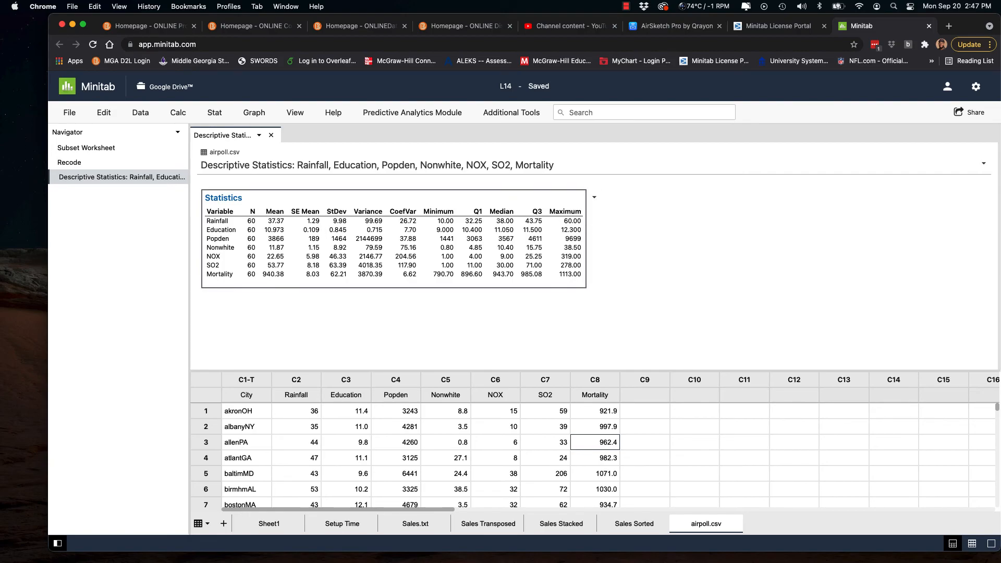
# Switch to the Word document and place the cursor on the blank line above the "Graphical Analysis:" heading.
pyautogui.press('super+Tab')
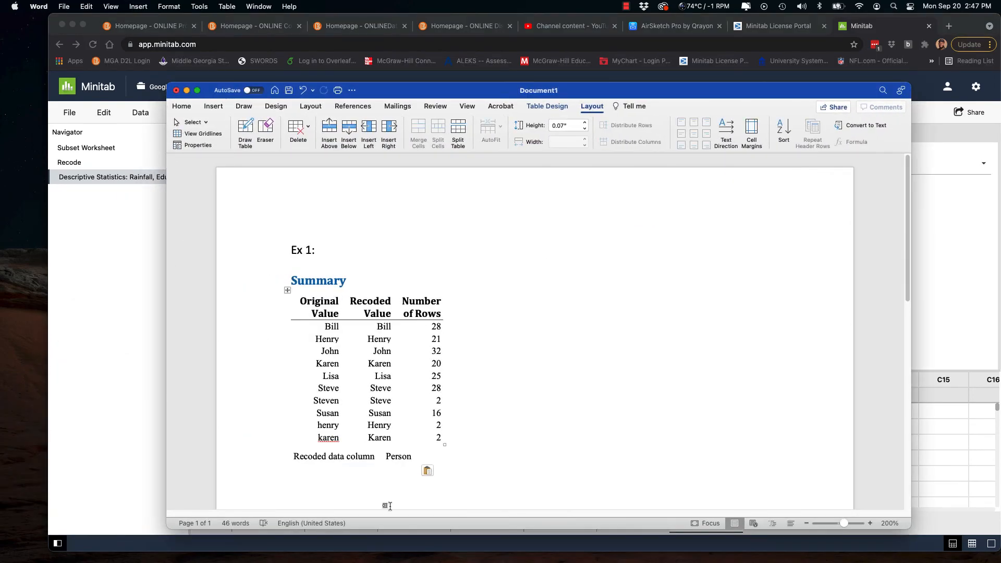
pyautogui.scroll(-5, 360, 391)
pyautogui.click(360, 390)
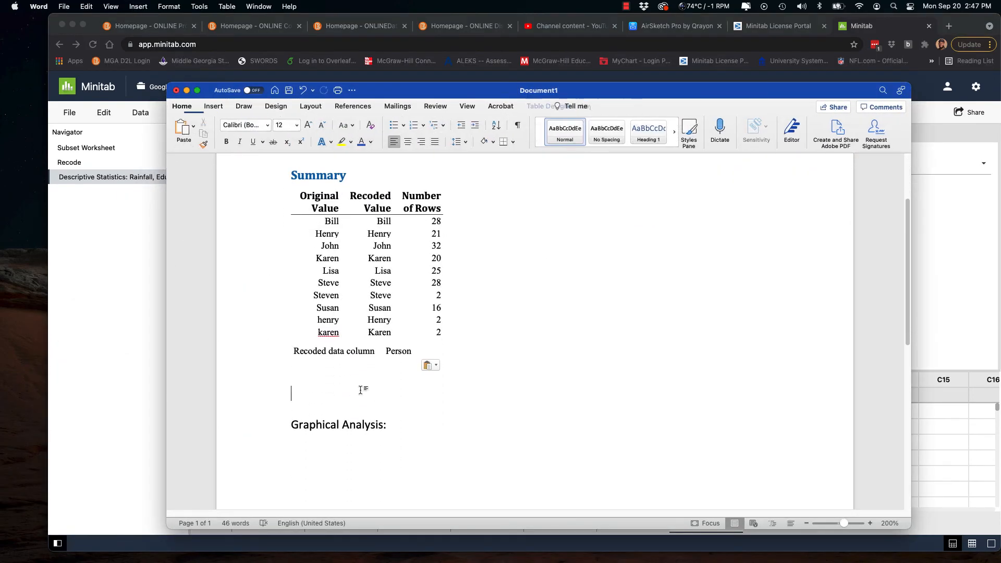
# Paste the copied Statistics table above "Graphical Analysis:" and delete the whole pasted table.
pyautogui.press('super+v')
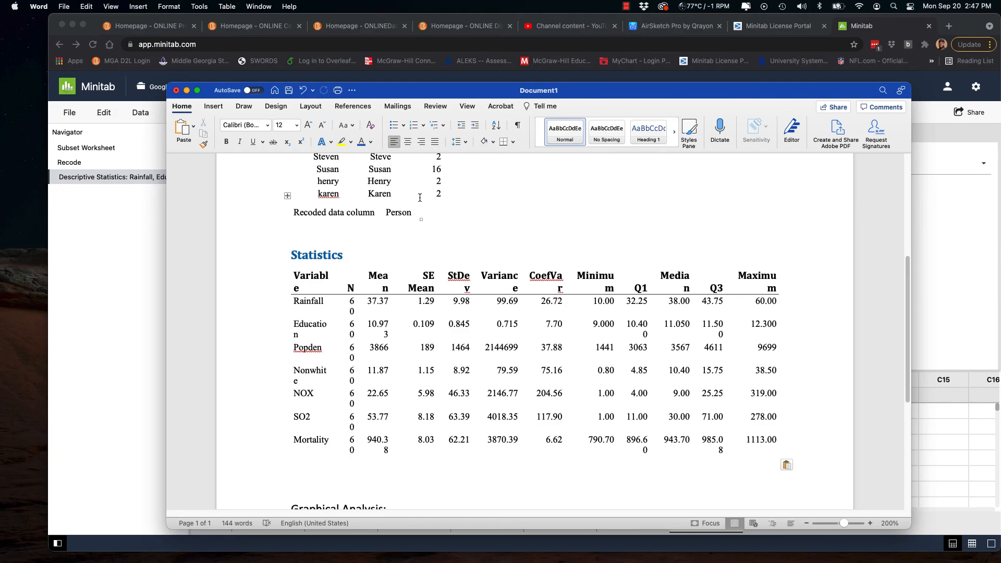
pyautogui.click(287, 265)
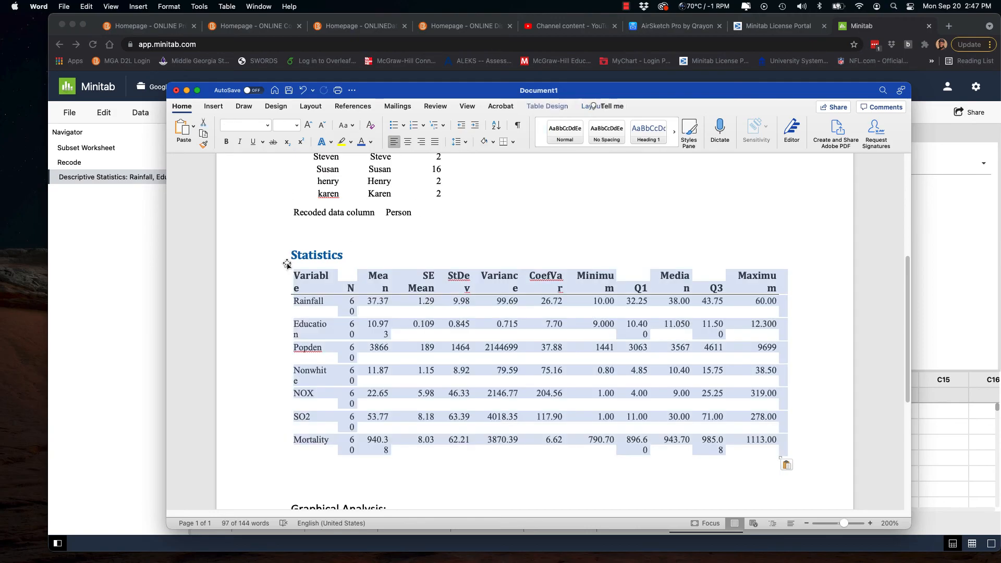
pyautogui.click(592, 108)
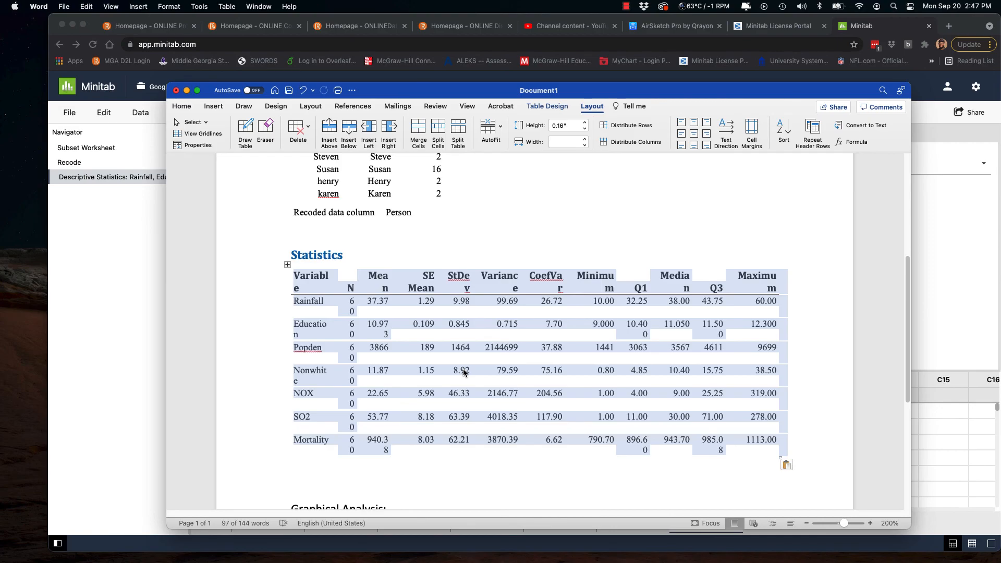
pyautogui.press('BackSpace')
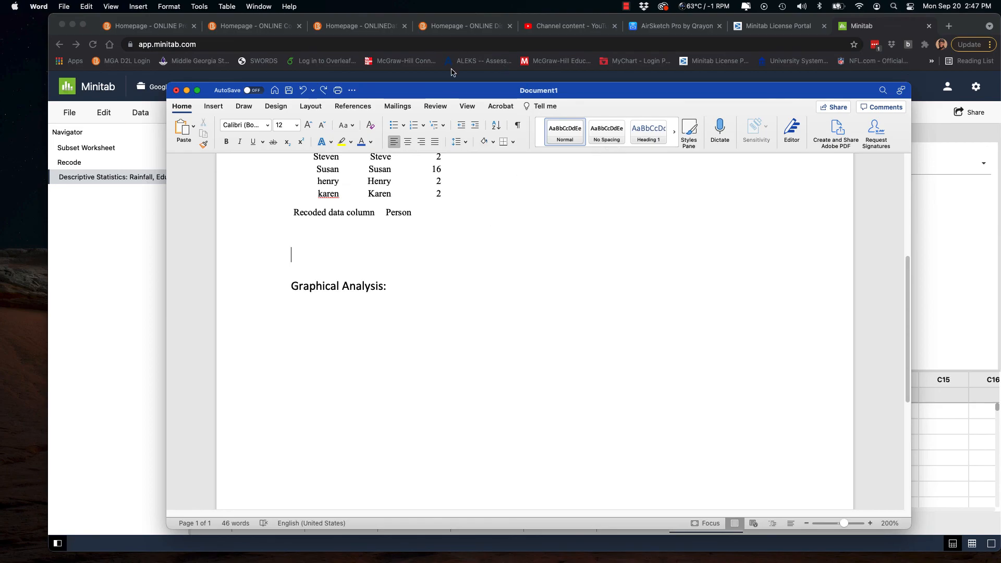
# Insert a picture of the Statistics table on the blank line above "Graphical Analysis:".
pyautogui.moveTo(458, 92); pyautogui.dragTo(445, 125)
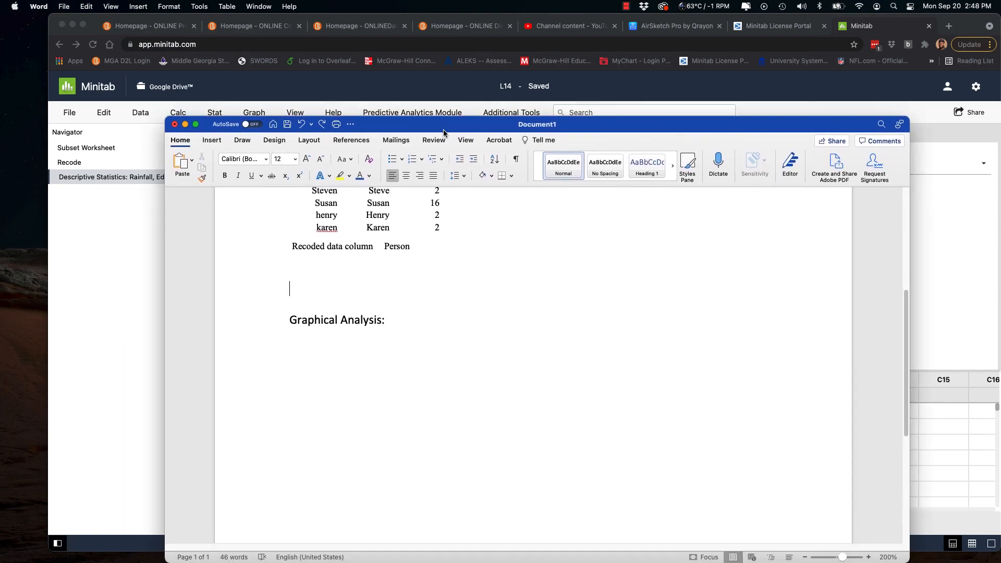
pyautogui.click(212, 140)
pyautogui.click(278, 164)
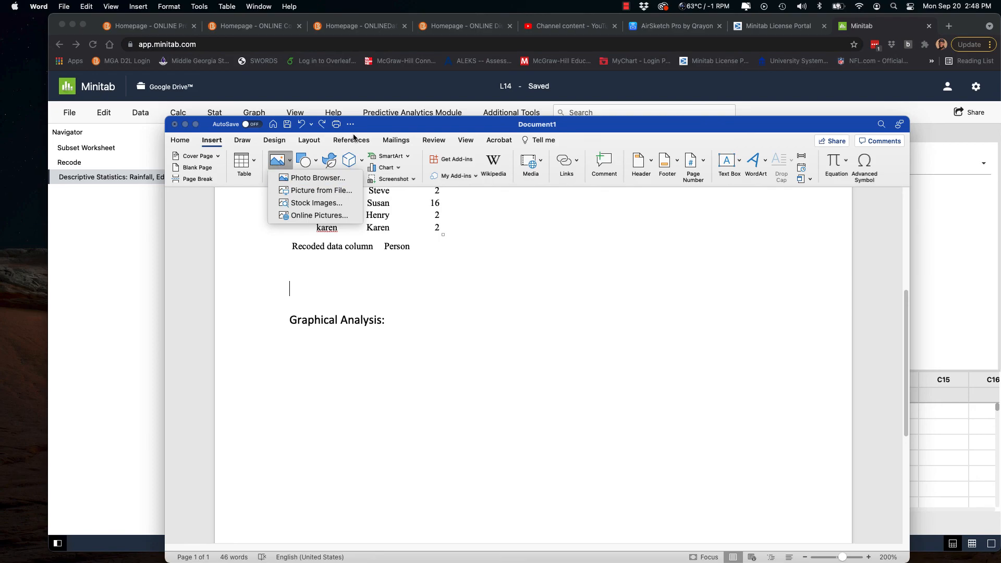
pyautogui.click(295, 178)
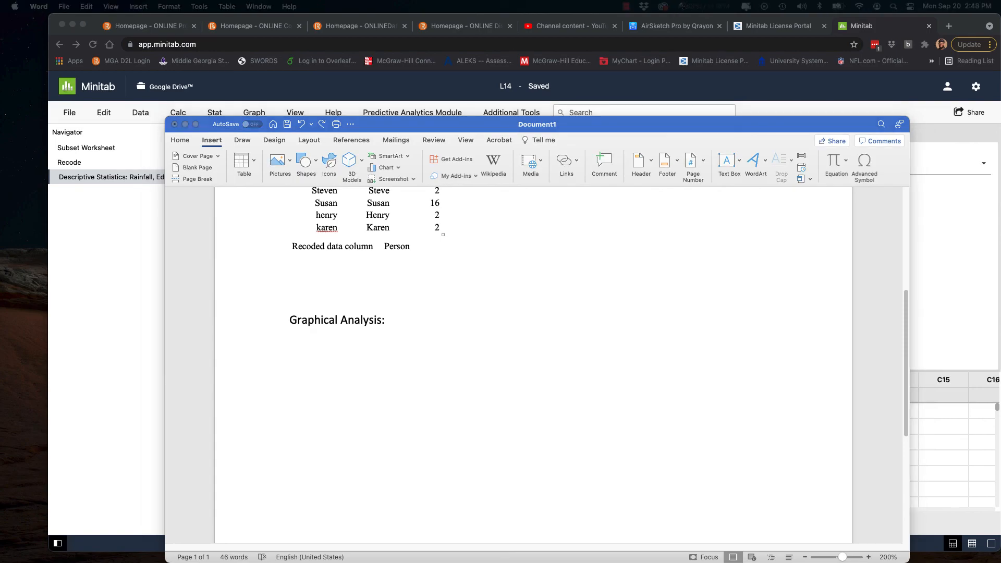
pyautogui.moveTo(0, 447); pyautogui.dragTo(376, 281)
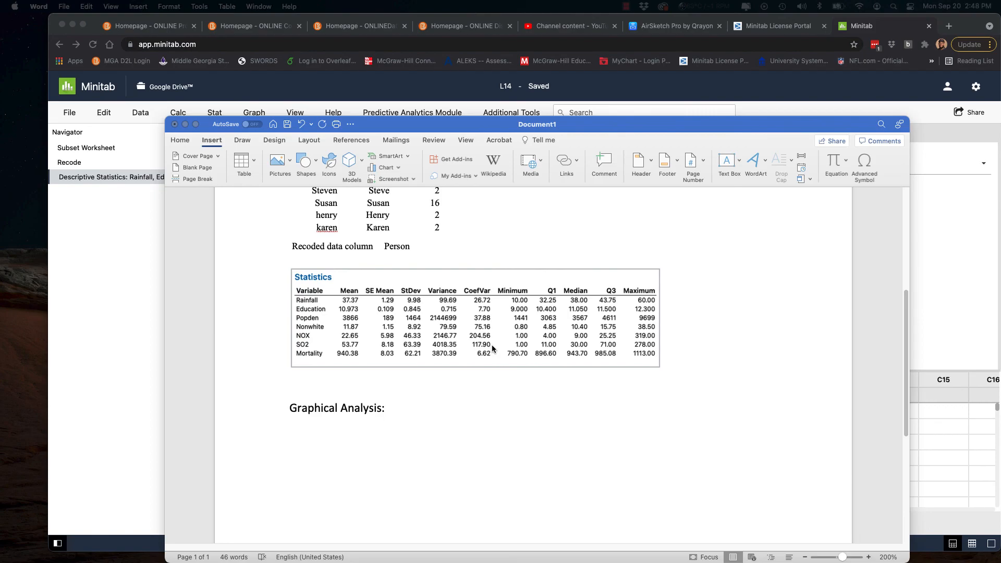
pyautogui.scroll(10, 466, 398)
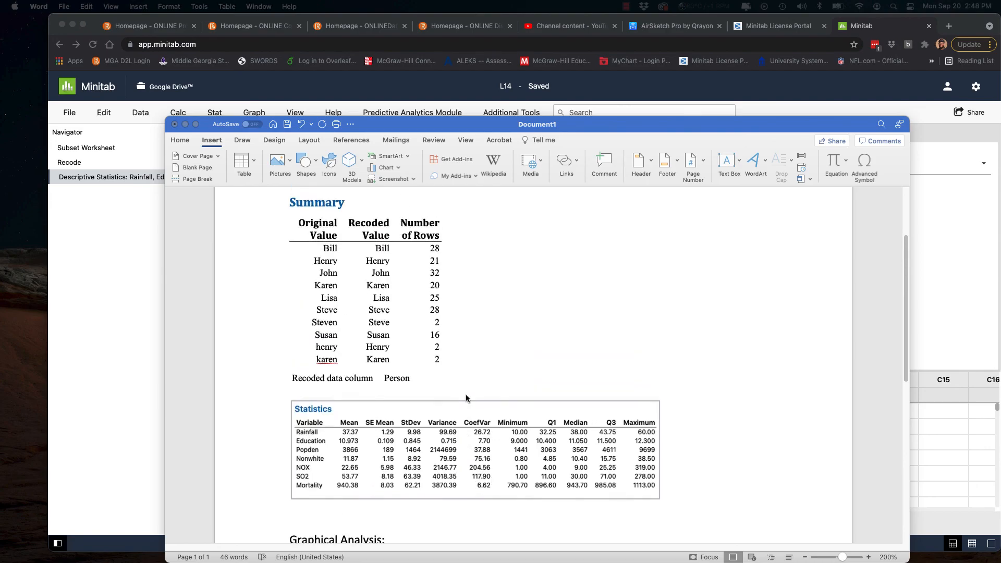
pyautogui.click(175, 126)
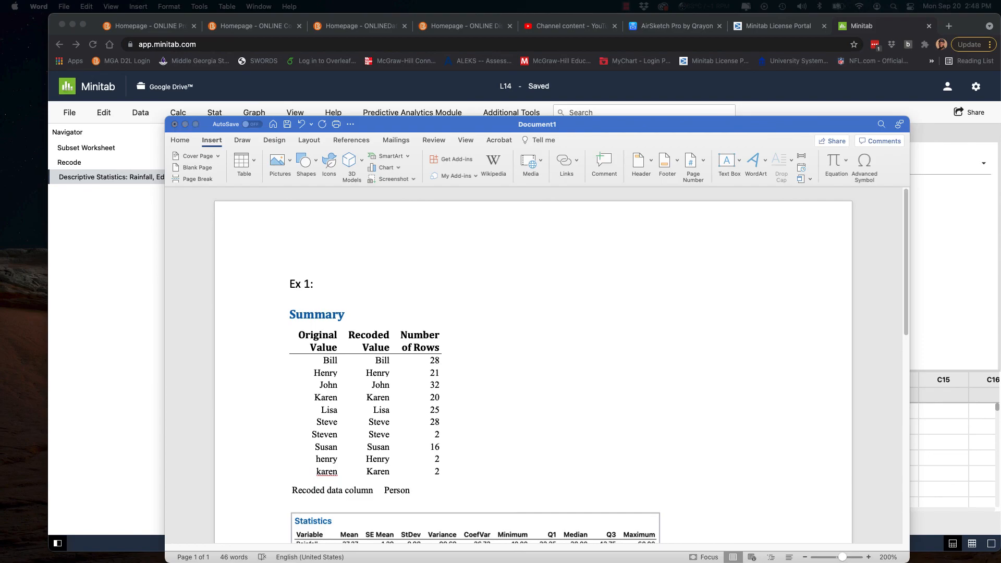
pyautogui.click(175, 124)
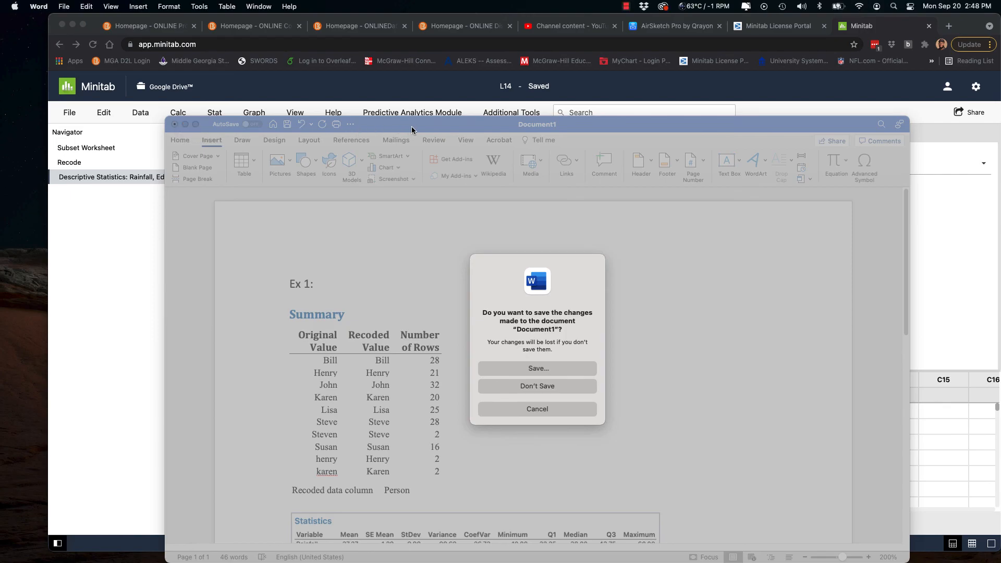
pyautogui.click(531, 408)
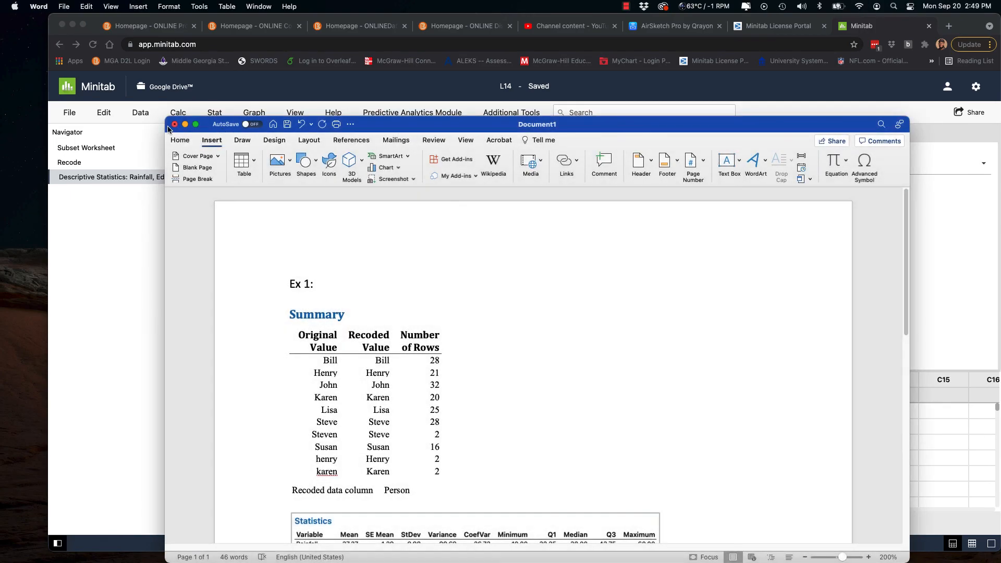
# Minimize the Word document to return to the airpoll.csv descriptive statistics in Minitab.
pyautogui.click(185, 124)
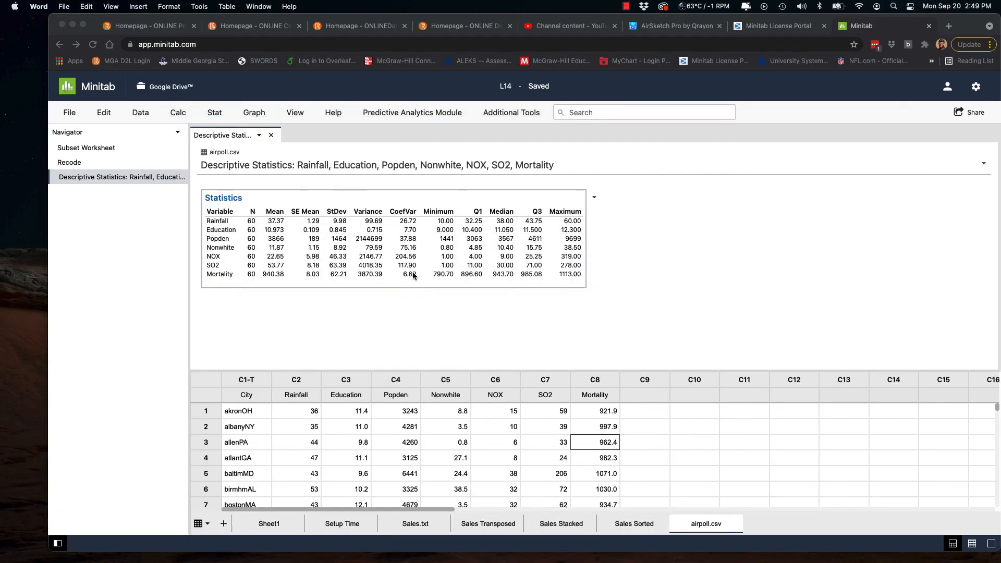